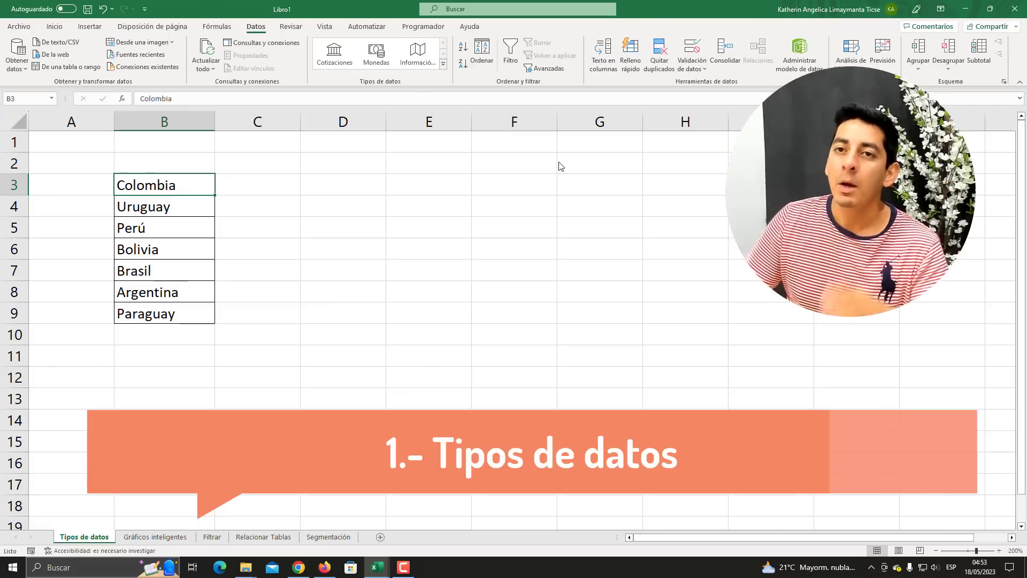
Convert the seven country names in B3:B9 to Geography data types and open Colombia's data card
{"action": "left_click_drag", "start_coordinate": [174, 316], "coordinate": [158, 186]}
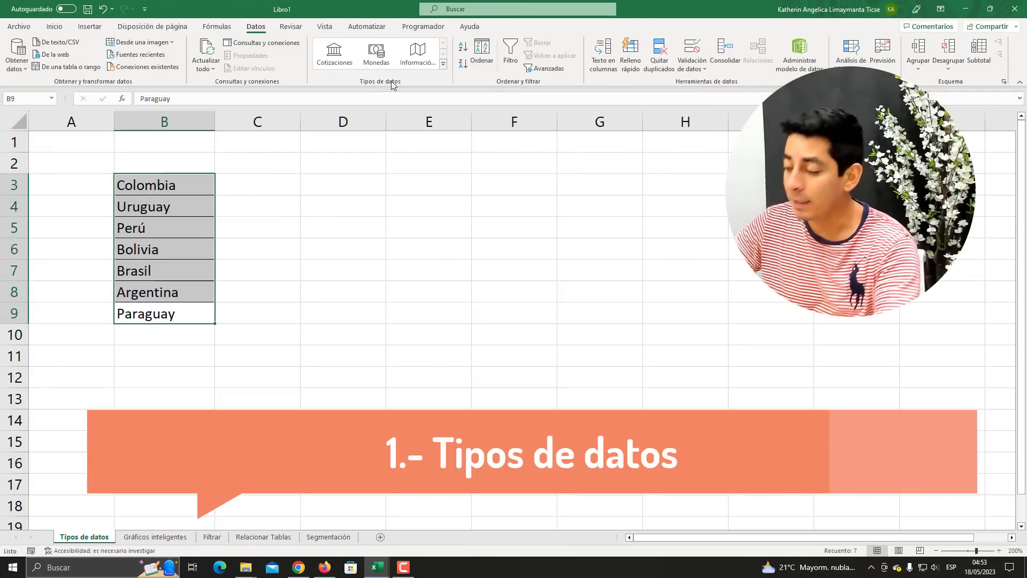
{"action": "key", "text": "super+plus"}
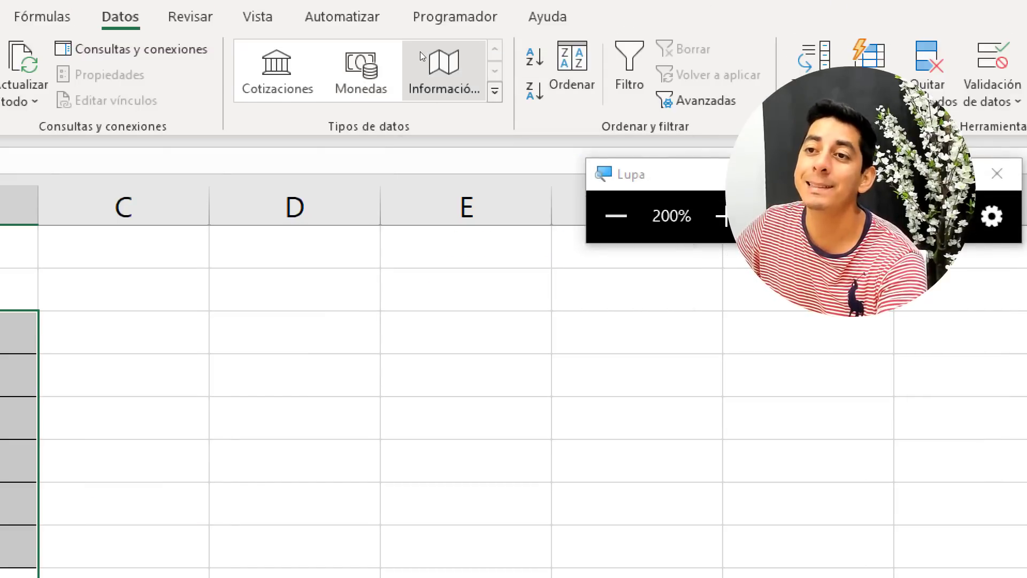
{"action": "key", "text": "super+Escape"}
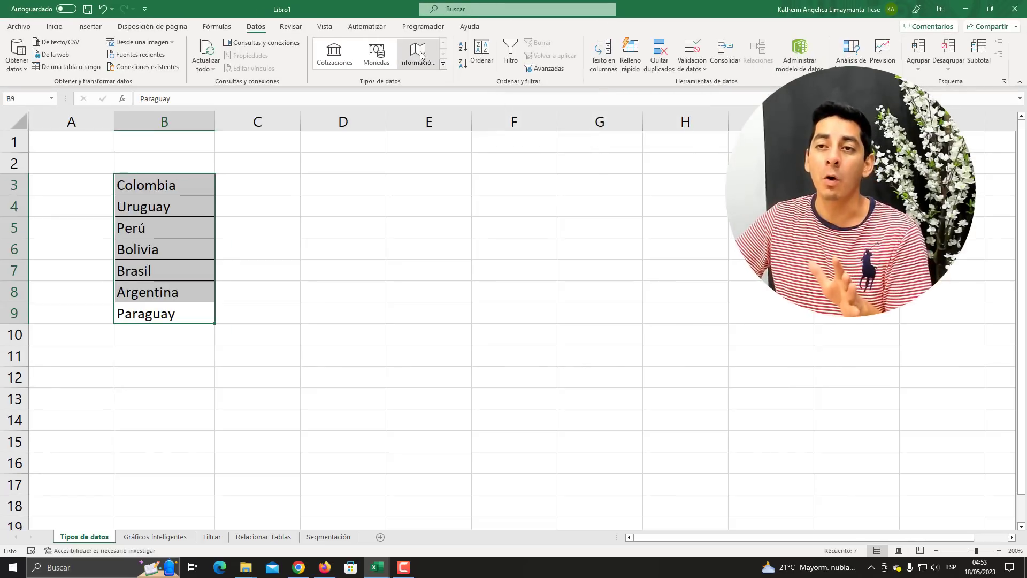
{"action": "left_click", "coordinate": [420, 55]}
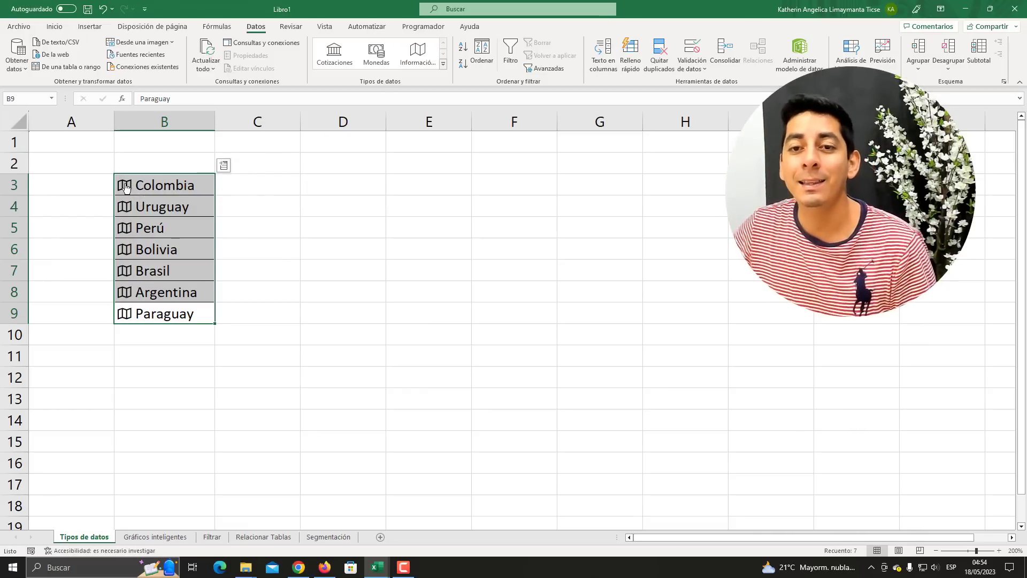
{"action": "key", "text": "super+plus"}
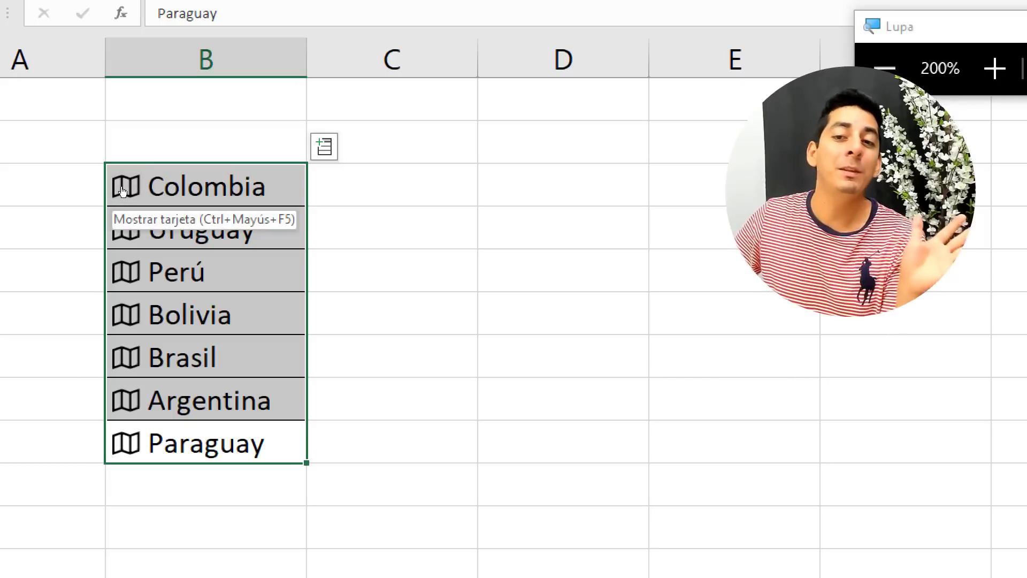
{"action": "key", "text": "super+Escape"}
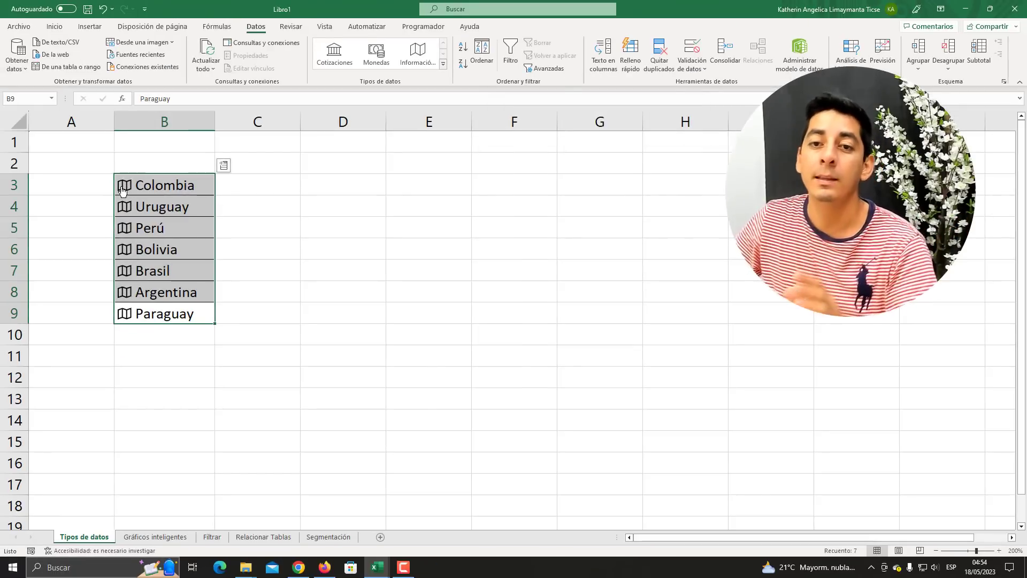
{"action": "left_click", "coordinate": [124, 187]}
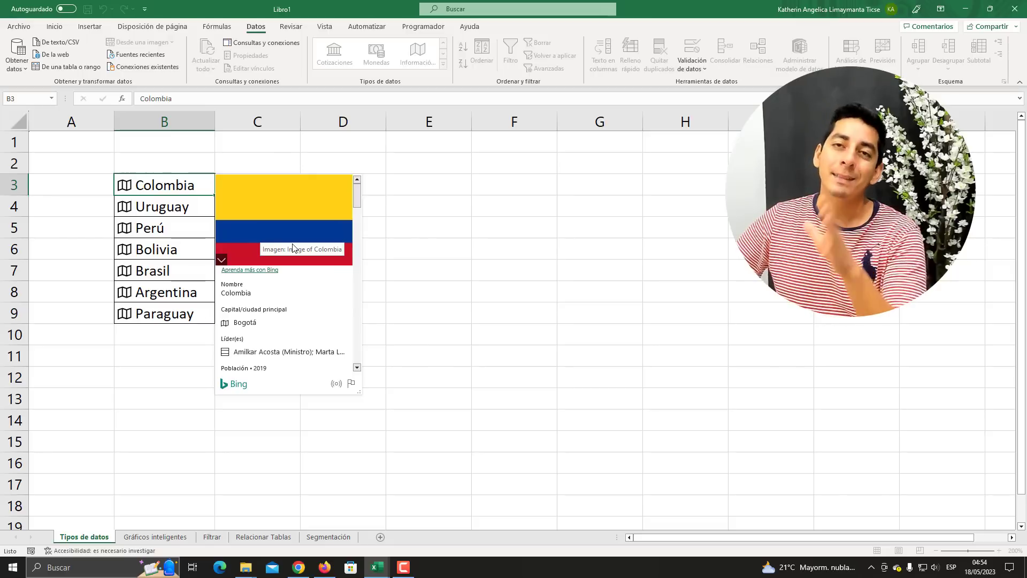
Scroll through Colombia's card details such as capital, population and area, then close the card
{"action": "scroll", "coordinate": [289, 298], "scroll_direction": "down", "scroll_amount": 1}
{"action": "scroll", "coordinate": [289, 297], "scroll_direction": "up", "scroll_amount": 1}
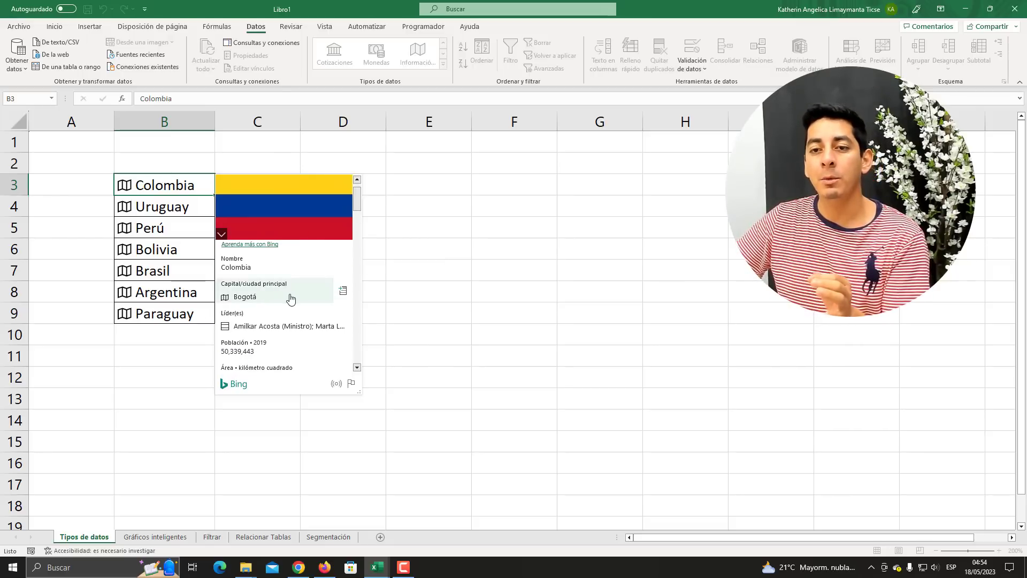
{"action": "scroll", "coordinate": [274, 287], "scroll_direction": "down", "scroll_amount": 3}
{"action": "mouse_move", "coordinate": [277, 271]}
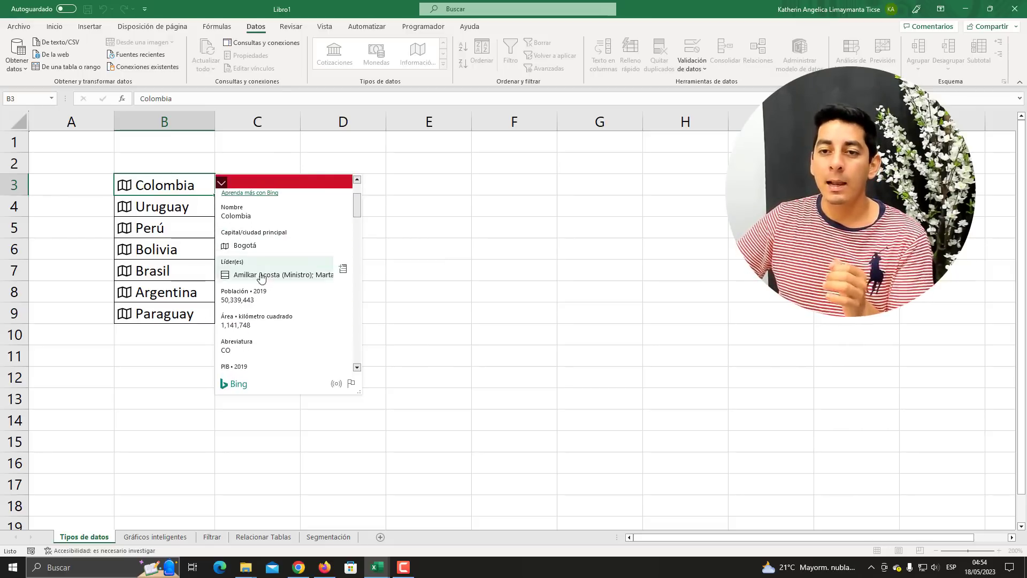
{"action": "scroll", "coordinate": [262, 271], "scroll_direction": "down", "scroll_amount": 1}
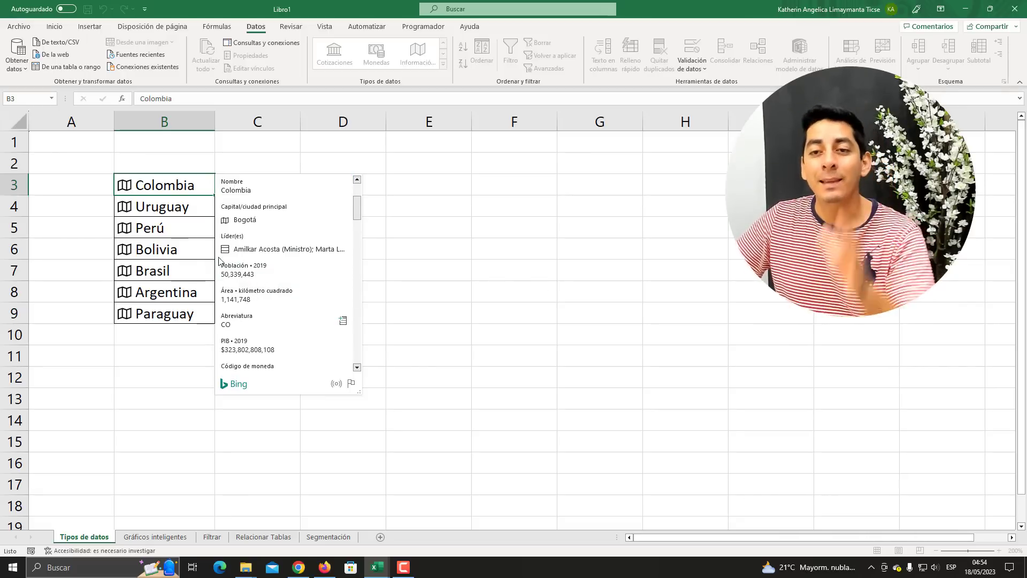
{"action": "key", "text": "Escape"}
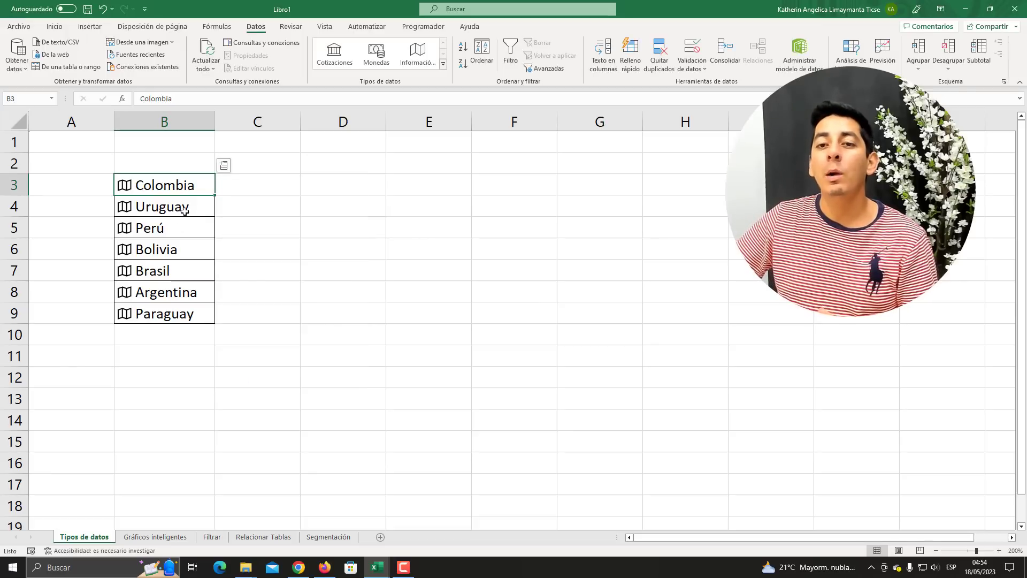
{"action": "left_click", "coordinate": [181, 207]}
{"action": "left_click", "coordinate": [223, 188]}
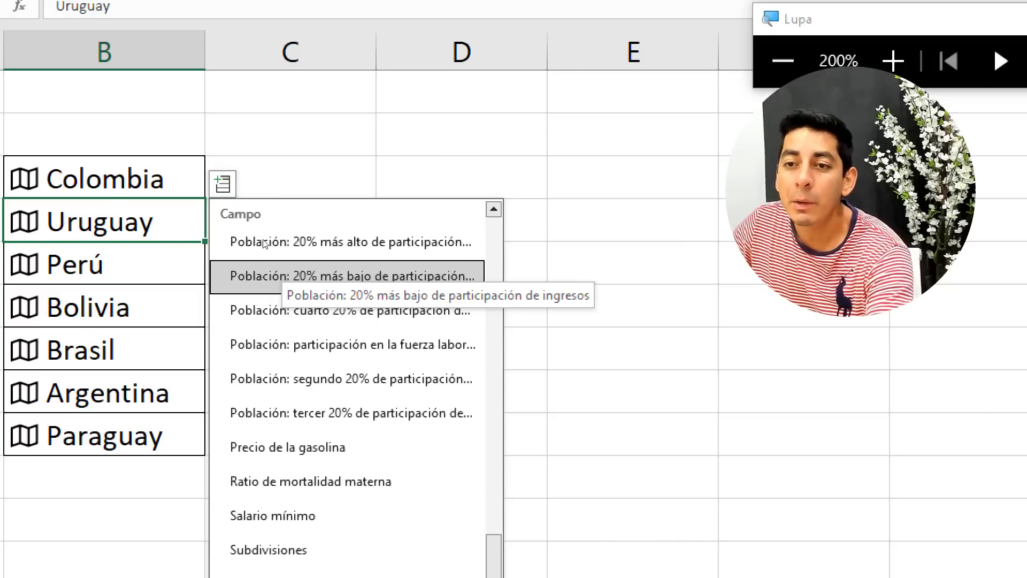
{"action": "scroll", "coordinate": [277, 316], "scroll_direction": "up", "scroll_amount": 2}
{"action": "scroll", "coordinate": [284, 320], "scroll_direction": "up", "scroll_amount": 4}
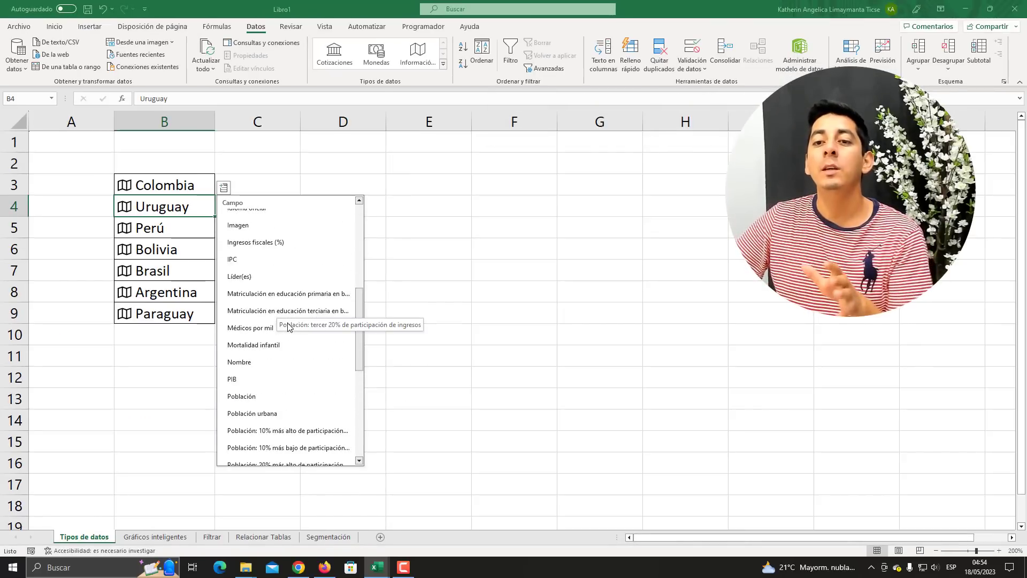
{"action": "scroll", "coordinate": [288, 327], "scroll_direction": "up", "scroll_amount": 3}
{"action": "scroll", "coordinate": [288, 326], "scroll_direction": "up", "scroll_amount": 2}
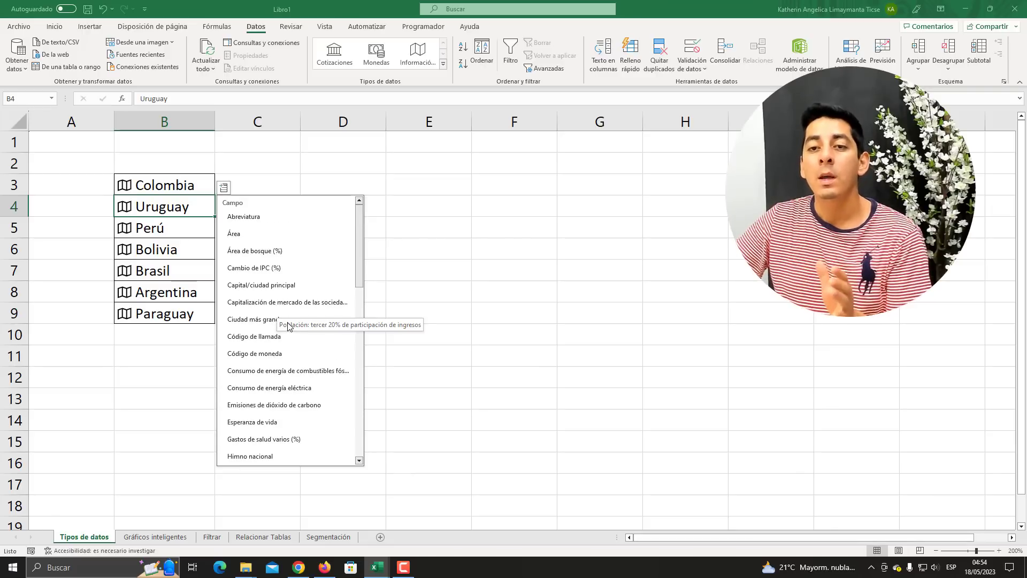
{"action": "left_click", "coordinate": [207, 182]}
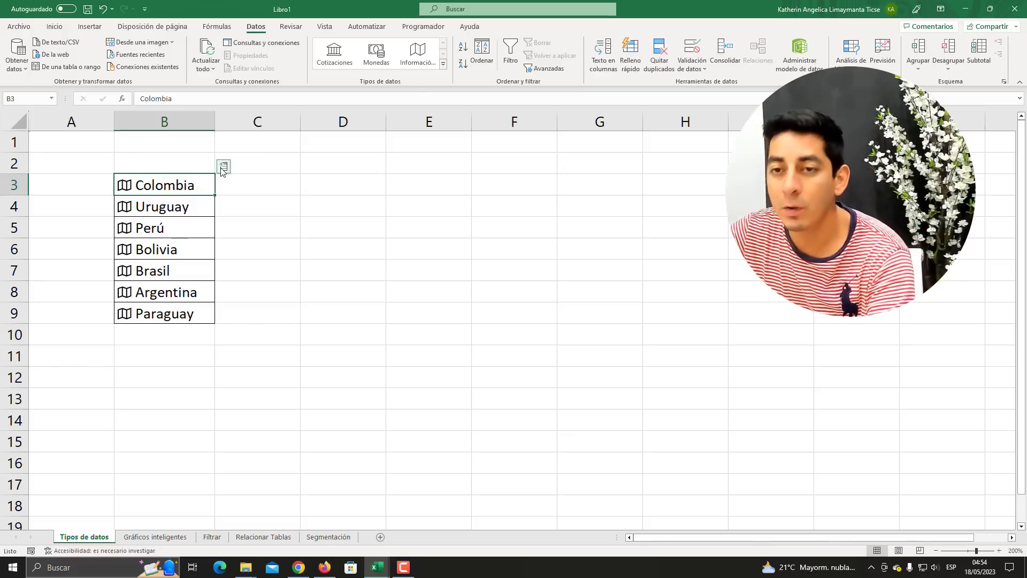
{"action": "key", "text": "super+plus"}
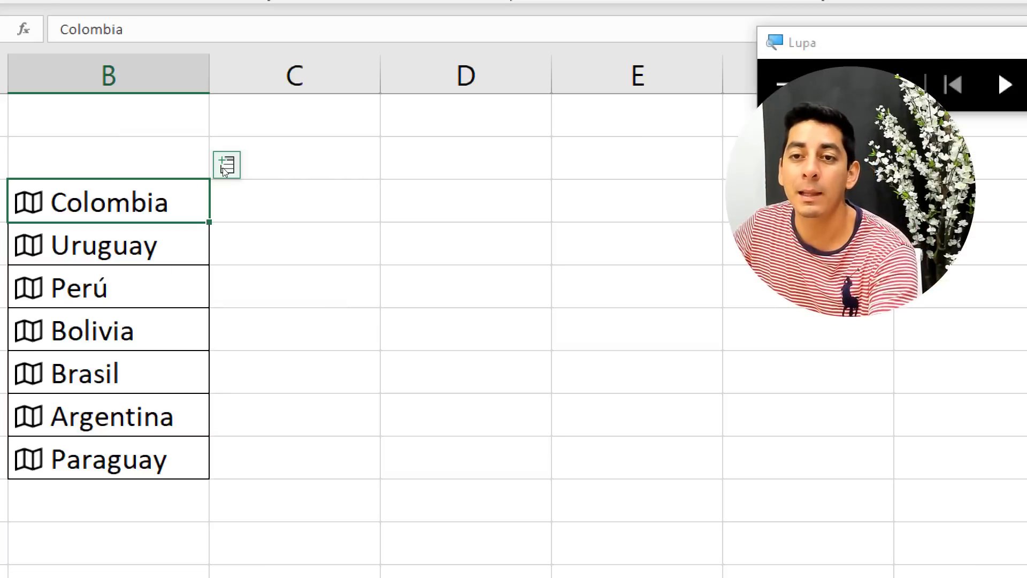
Extract Colombia's Área, Área de bosque (%) and Imagen fields into C3, D3 and E3
{"action": "left_click", "coordinate": [225, 170]}
{"action": "key", "text": "super+minus"}
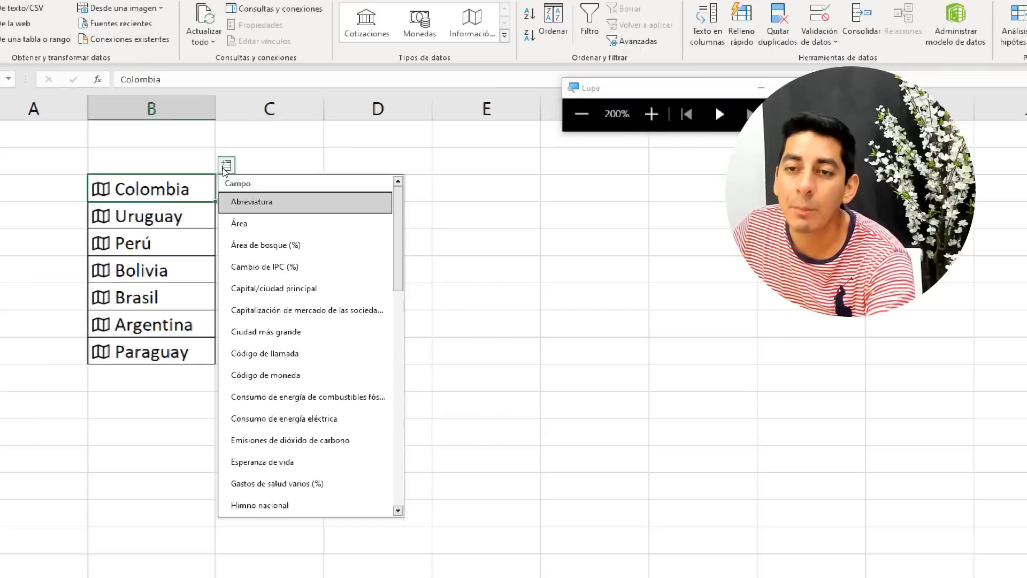
{"action": "key", "text": "super+Escape"}
{"action": "left_click", "coordinate": [263, 210]}
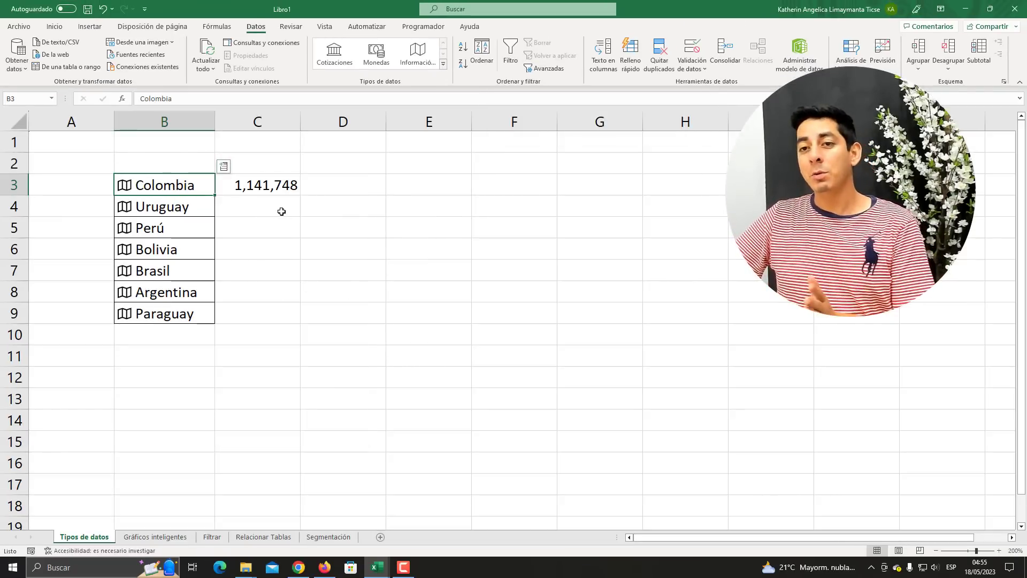
{"action": "left_click", "coordinate": [224, 167]}
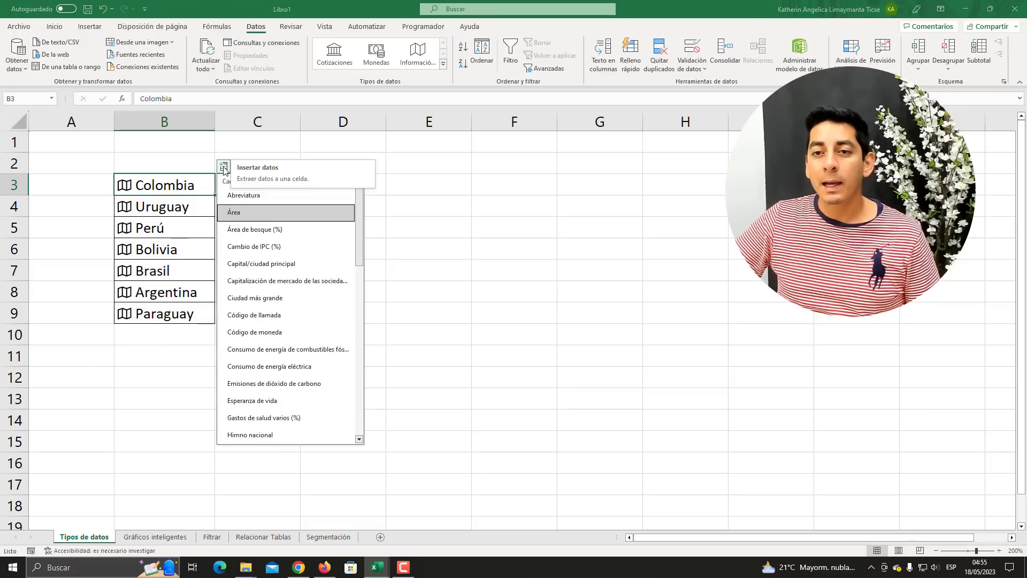
{"action": "left_click", "coordinate": [268, 230]}
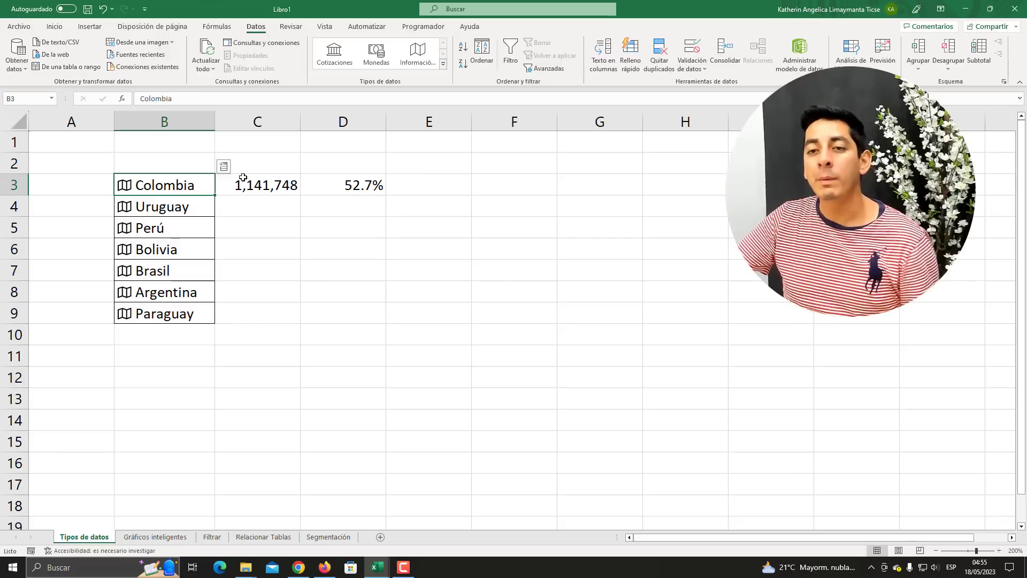
{"action": "left_click", "coordinate": [224, 166]}
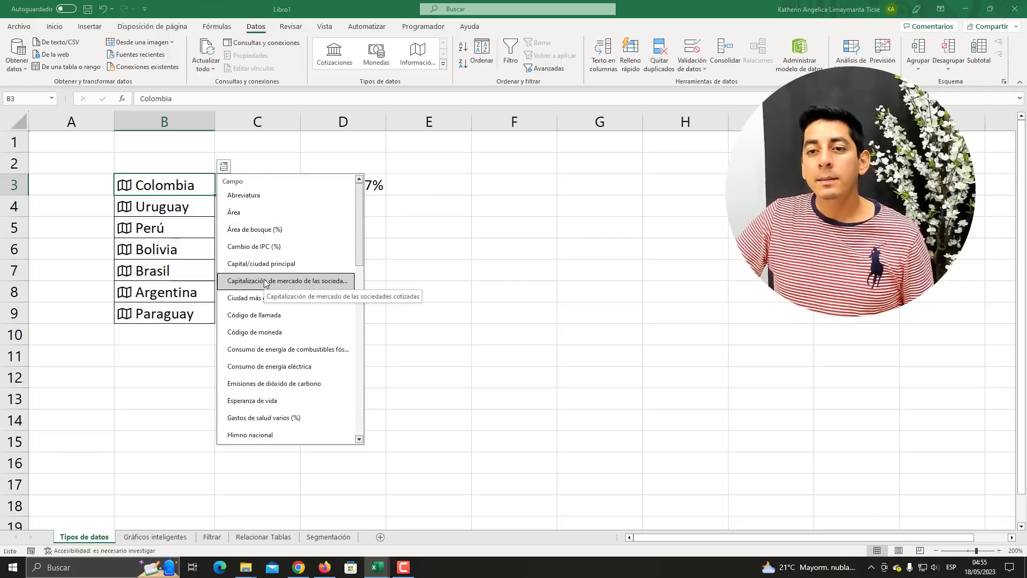
{"action": "scroll", "coordinate": [265, 282], "scroll_direction": "down", "scroll_amount": 2}
{"action": "scroll", "coordinate": [265, 282], "scroll_direction": "down", "scroll_amount": 2}
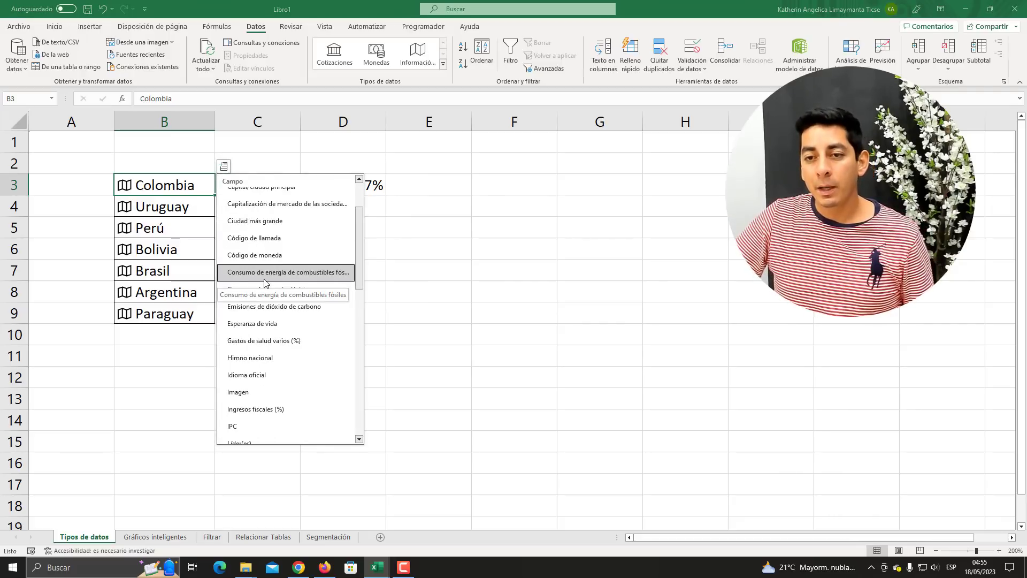
{"action": "left_click", "coordinate": [248, 395]}
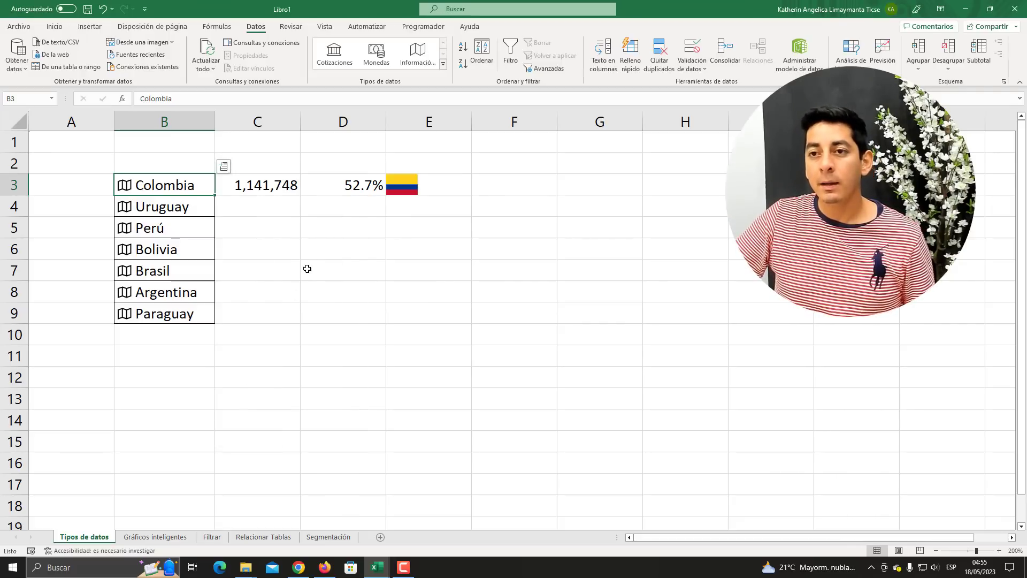
Centre the flag image horizontally in cell E3
{"action": "left_click", "coordinate": [431, 187]}
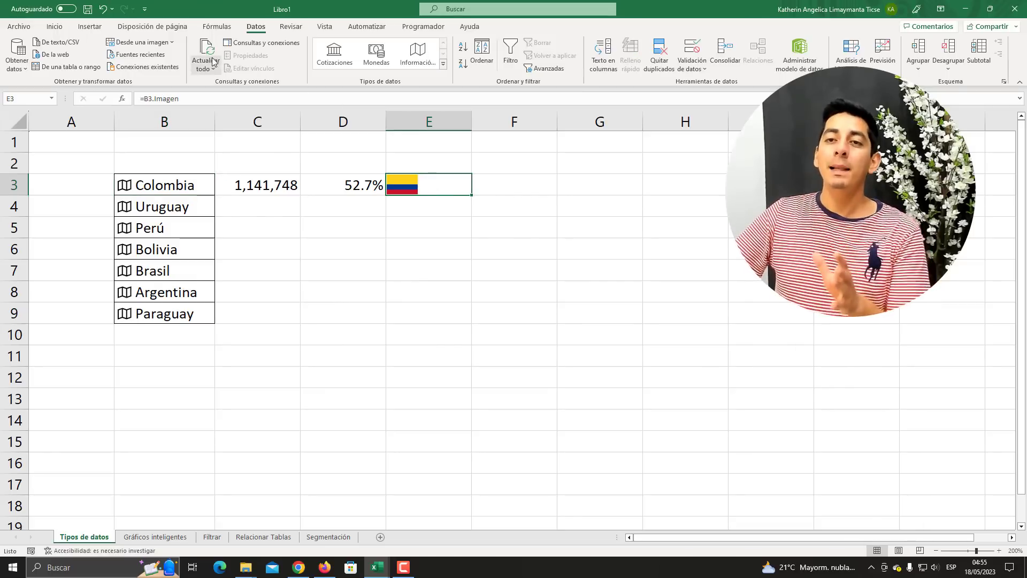
{"action": "left_click", "coordinate": [54, 27]}
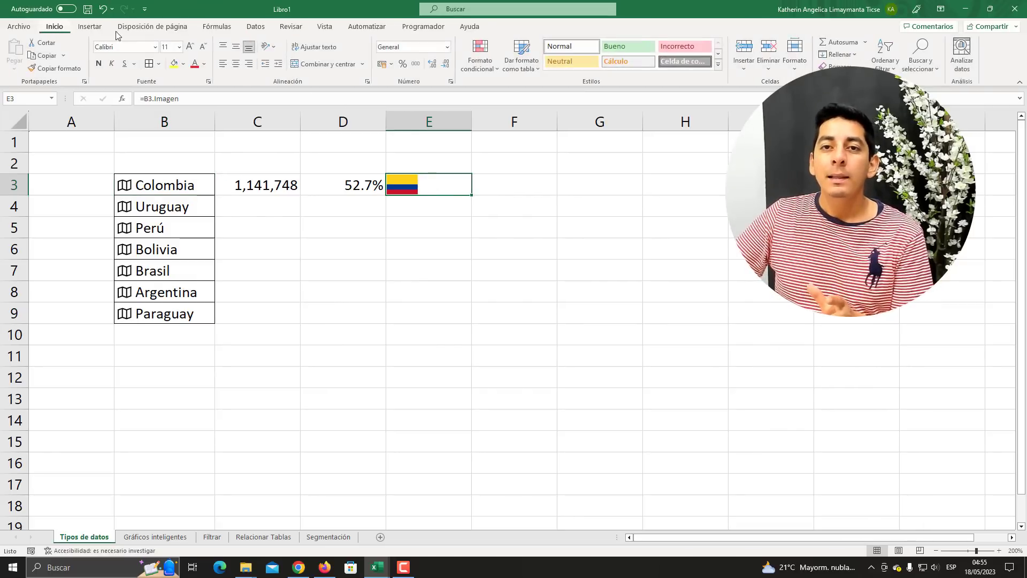
{"action": "left_click", "coordinate": [238, 63]}
{"action": "left_click", "coordinate": [419, 208]}
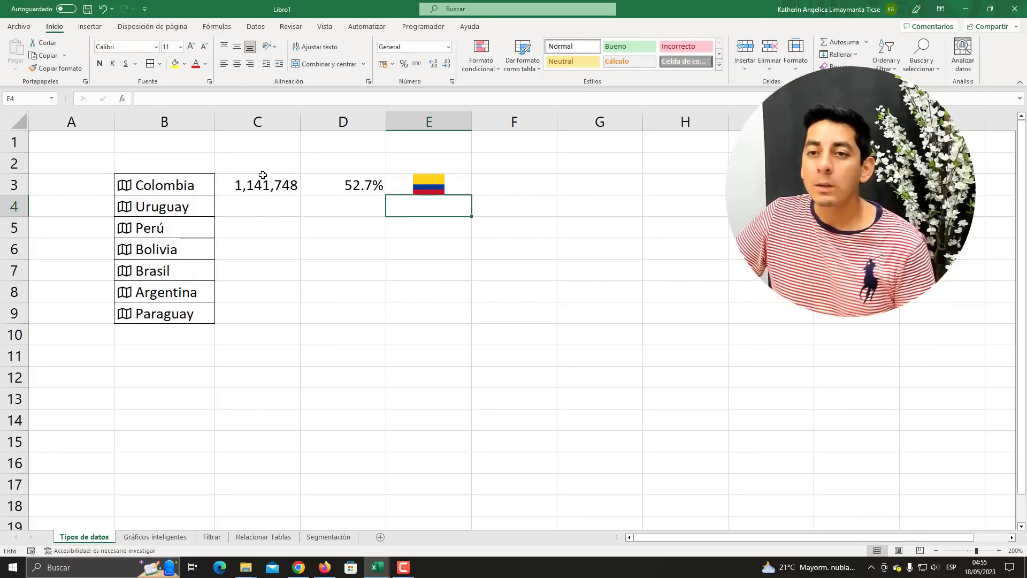
Clear C3:E3 and enter the formula =B3.[Área de bosque (%)] in C3
{"action": "left_click_drag", "start_coordinate": [262, 182], "coordinate": [428, 185]}
{"action": "key", "text": "Delete"}
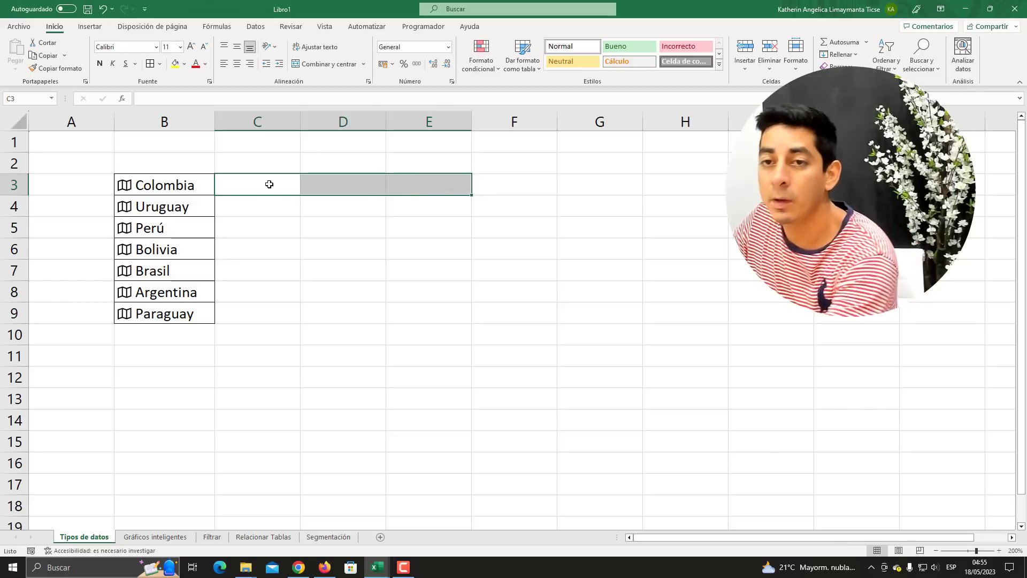
{"action": "left_click", "coordinate": [262, 184]}
{"action": "type", "text": "="}
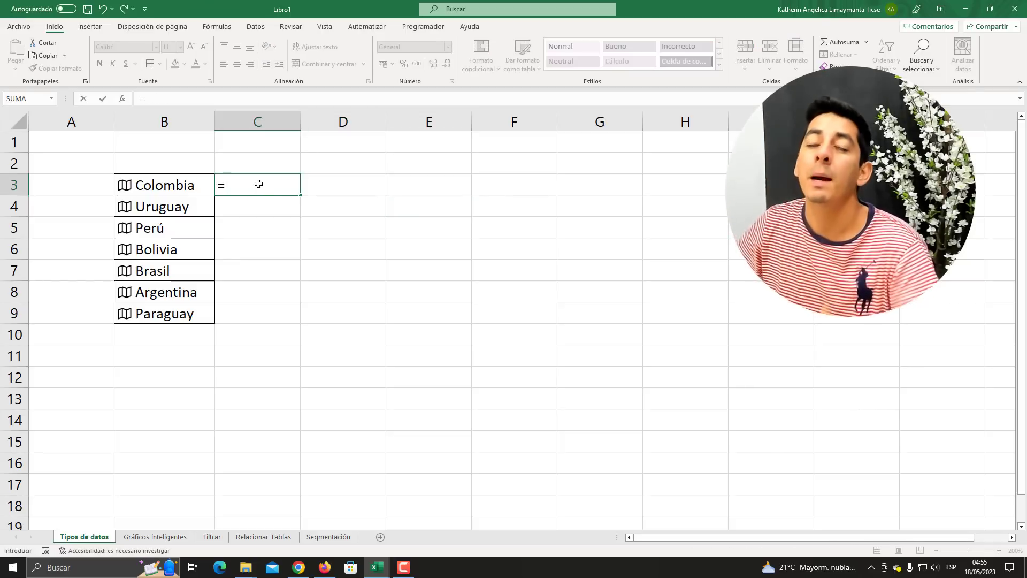
{"action": "left_click", "coordinate": [190, 188]}
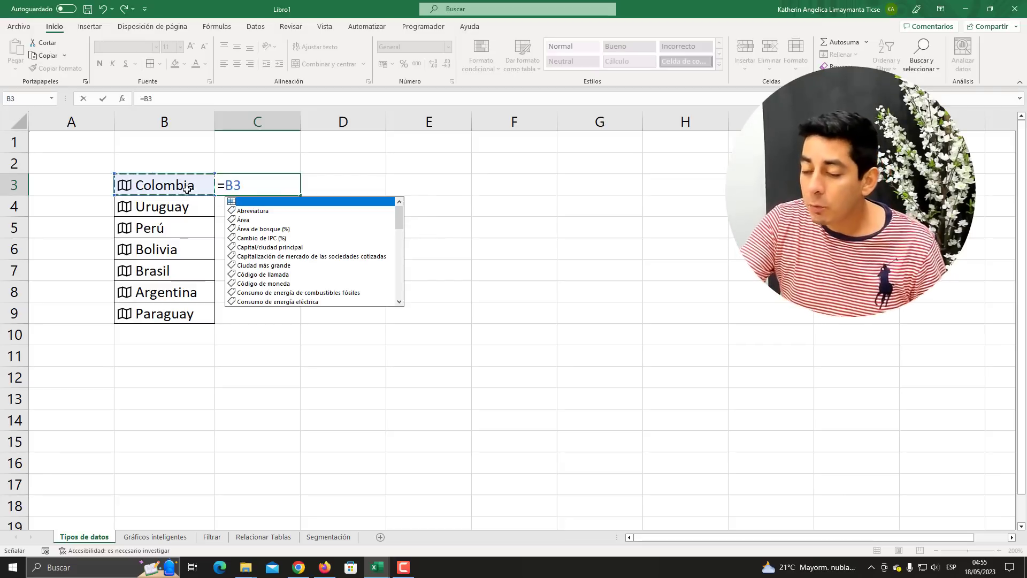
{"action": "type", "text": "."}
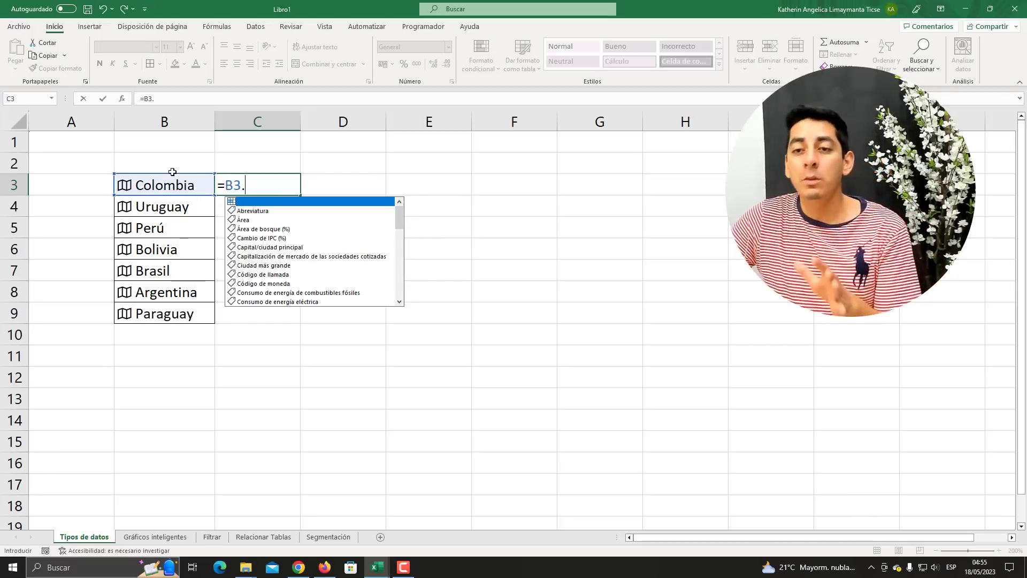
{"action": "scroll", "coordinate": [332, 232], "scroll_direction": "down", "scroll_amount": 5}
{"action": "scroll", "coordinate": [321, 257], "scroll_direction": "up", "scroll_amount": 3}
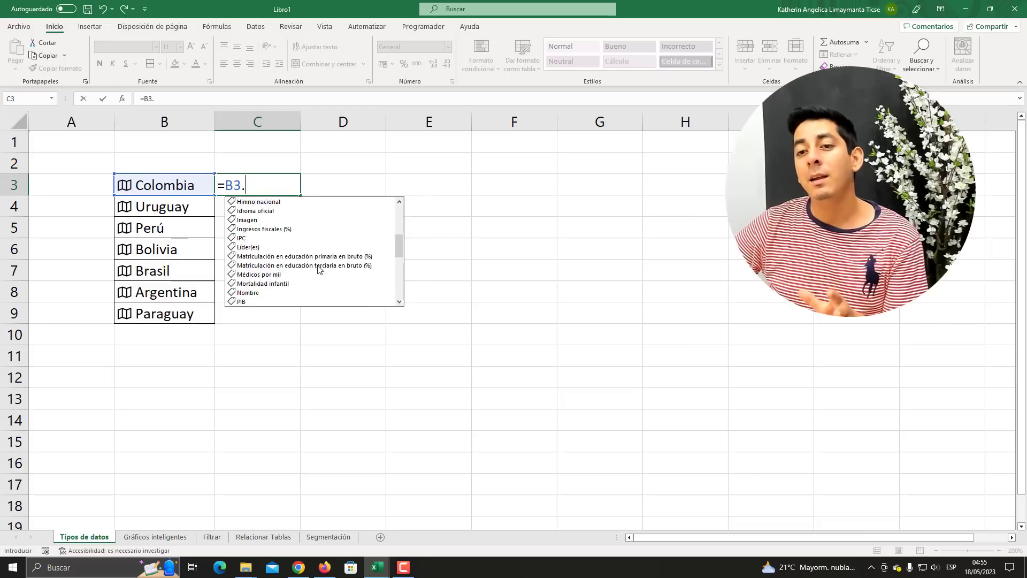
{"action": "scroll", "coordinate": [319, 269], "scroll_direction": "down", "scroll_amount": 3}
{"action": "scroll", "coordinate": [319, 270], "scroll_direction": "up", "scroll_amount": 3}
{"action": "scroll", "coordinate": [318, 269], "scroll_direction": "up", "scroll_amount": 5}
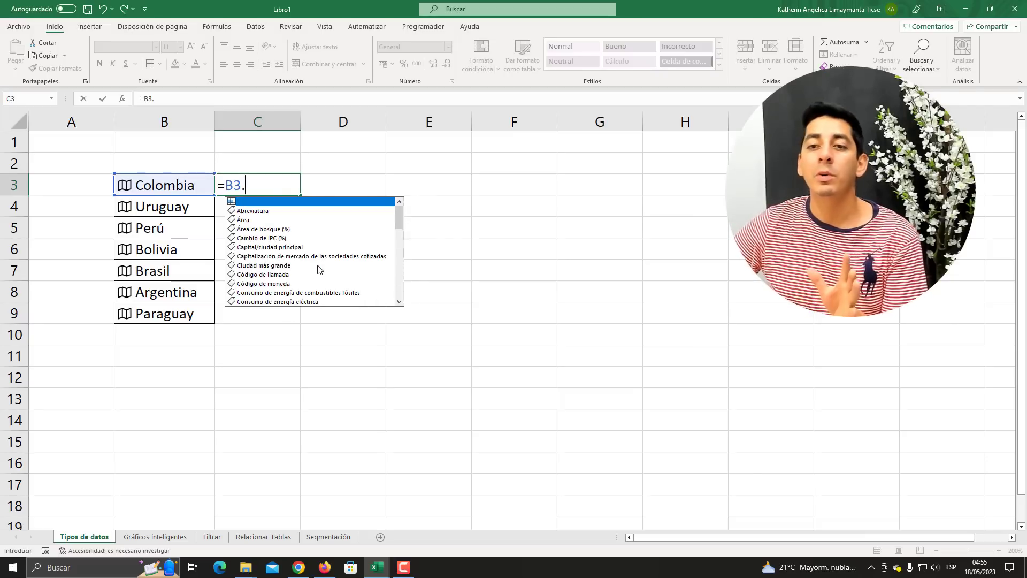
{"action": "double_click", "coordinate": [266, 229]}
{"action": "key", "text": "Return"}
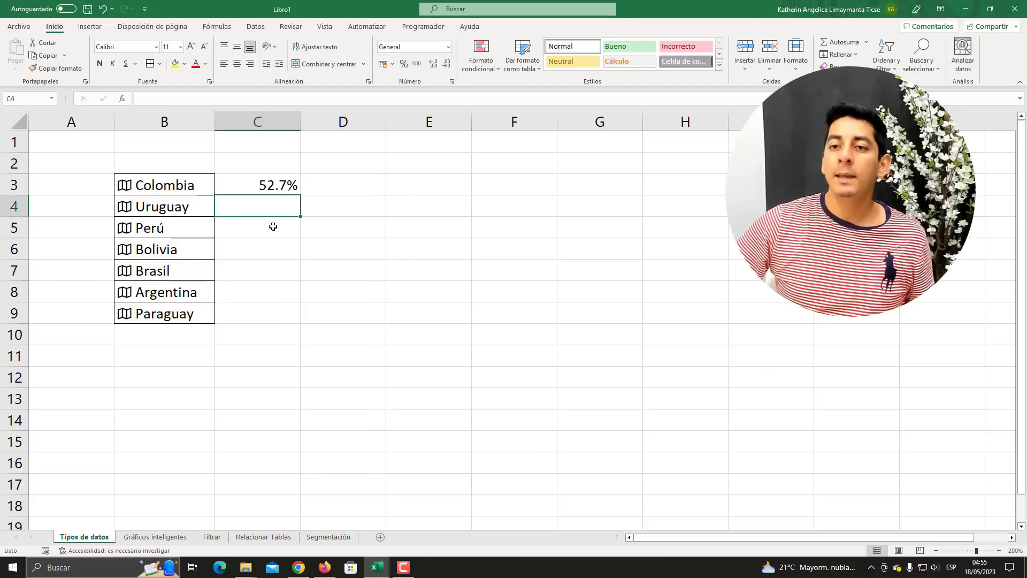
Copy the forest area formula down from C3 to C9
{"action": "left_click", "coordinate": [270, 178]}
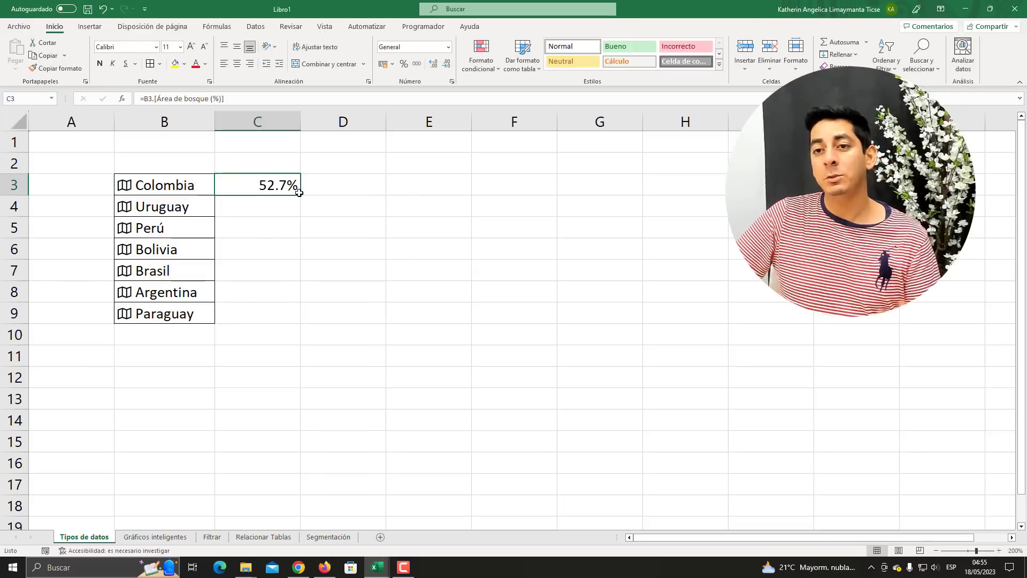
{"action": "left_click_drag", "start_coordinate": [299, 192], "coordinate": [301, 324]}
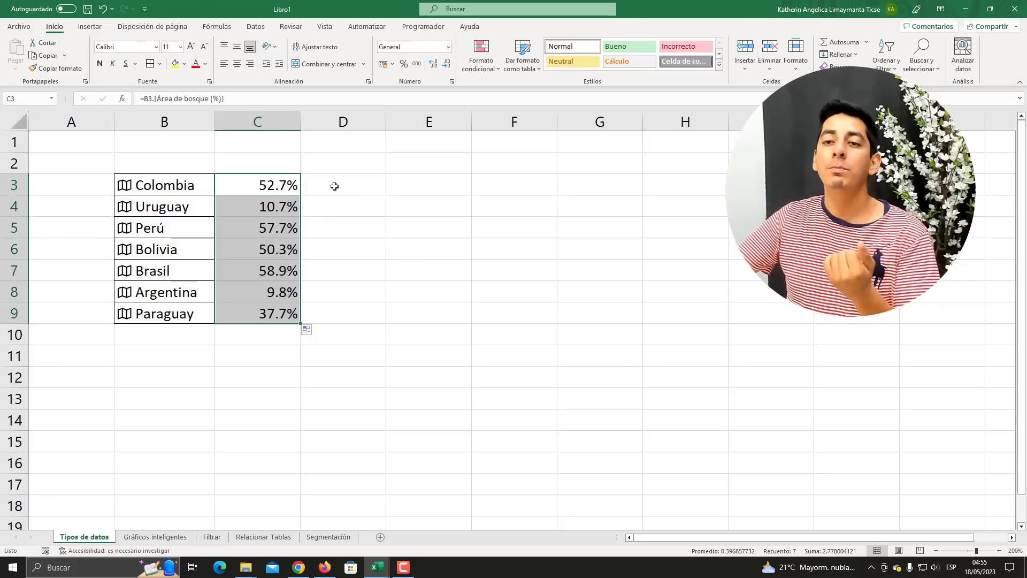
{"action": "left_click", "coordinate": [328, 183]}
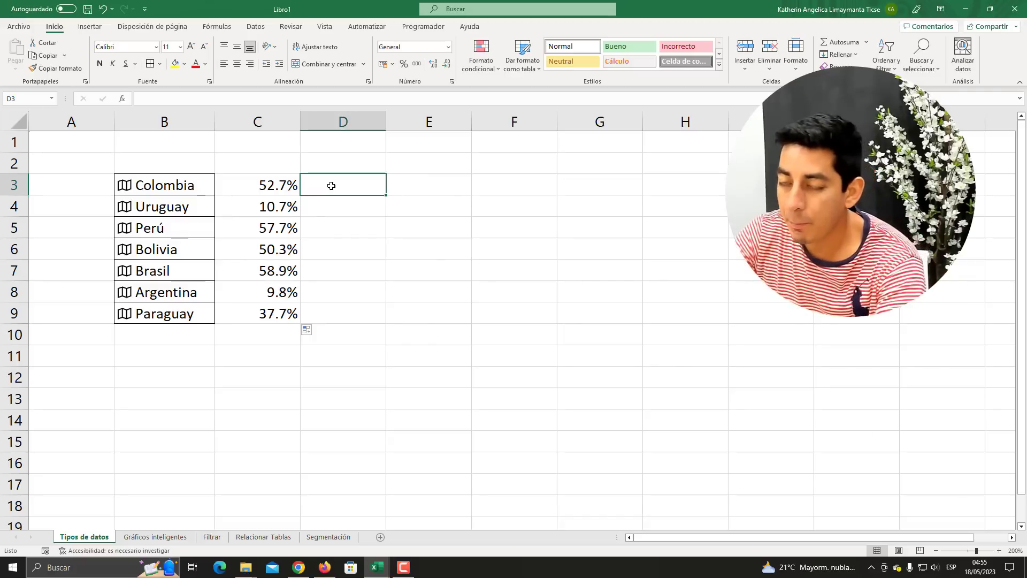
Enter the formula =B3.Población in cell D3
{"action": "type", "text": "="}
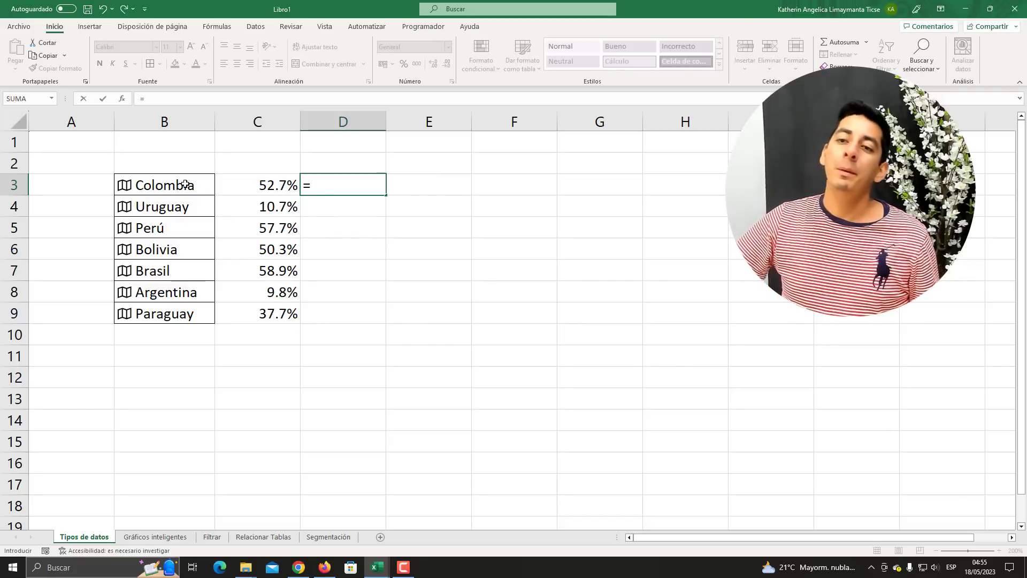
{"action": "left_click", "coordinate": [184, 184]}
{"action": "type", "text": "."}
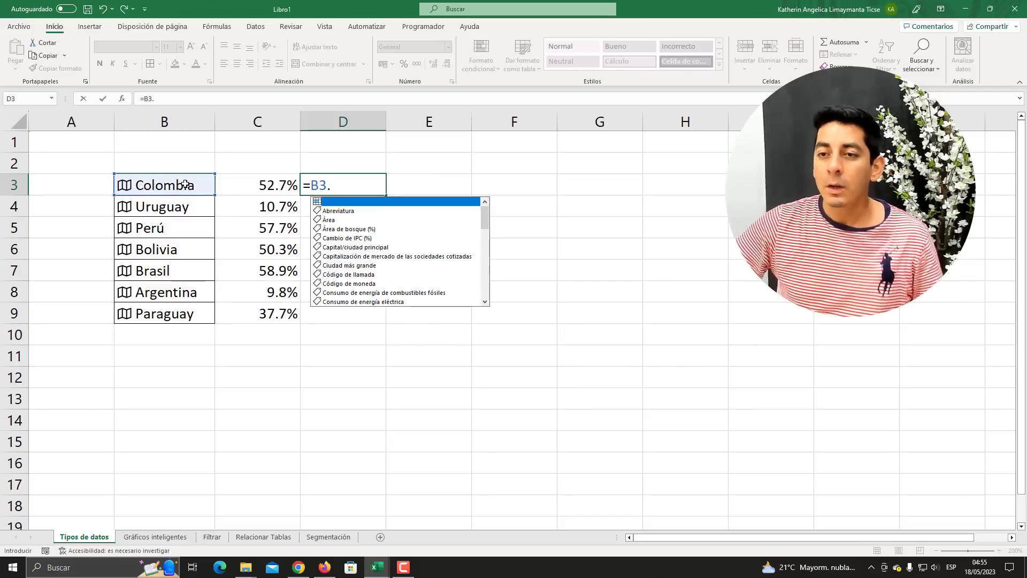
{"action": "scroll", "coordinate": [338, 288], "scroll_direction": "down", "scroll_amount": 1}
{"action": "scroll", "coordinate": [338, 288], "scroll_direction": "down", "scroll_amount": 1}
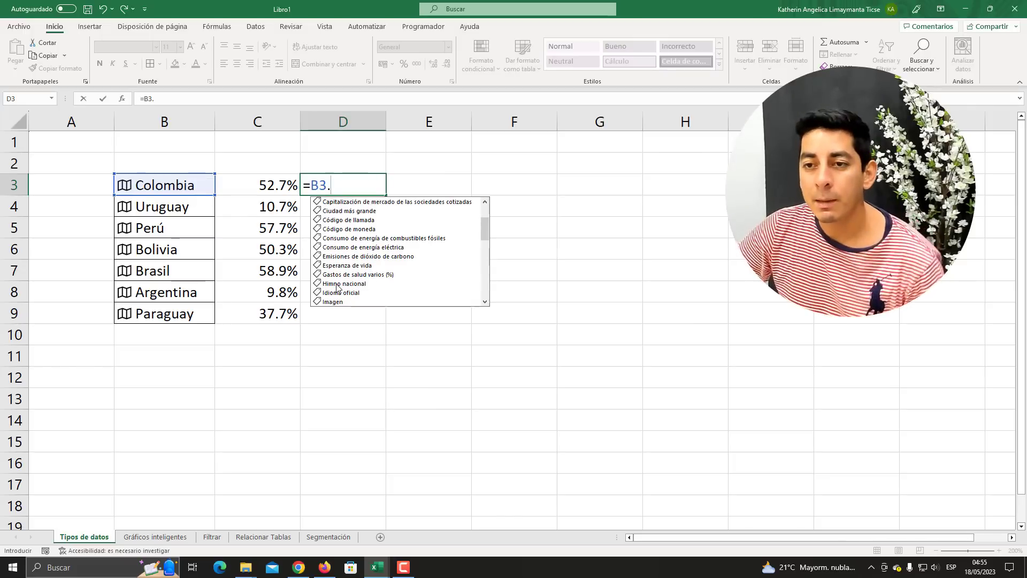
{"action": "scroll", "coordinate": [338, 287], "scroll_direction": "down", "scroll_amount": 2}
{"action": "scroll", "coordinate": [343, 292], "scroll_direction": "down", "scroll_amount": 2}
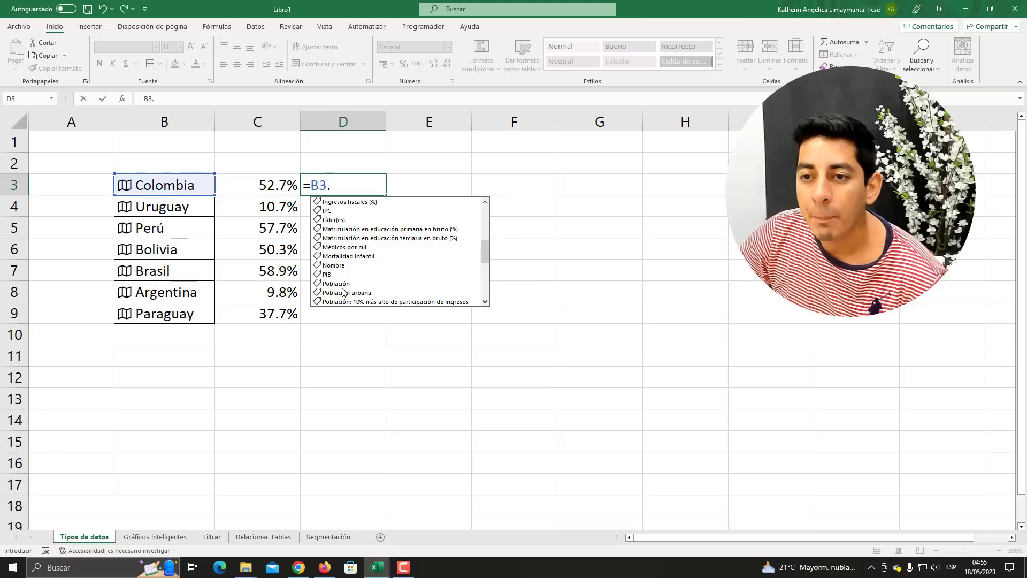
{"action": "double_click", "coordinate": [342, 284]}
{"action": "key", "text": "Return"}
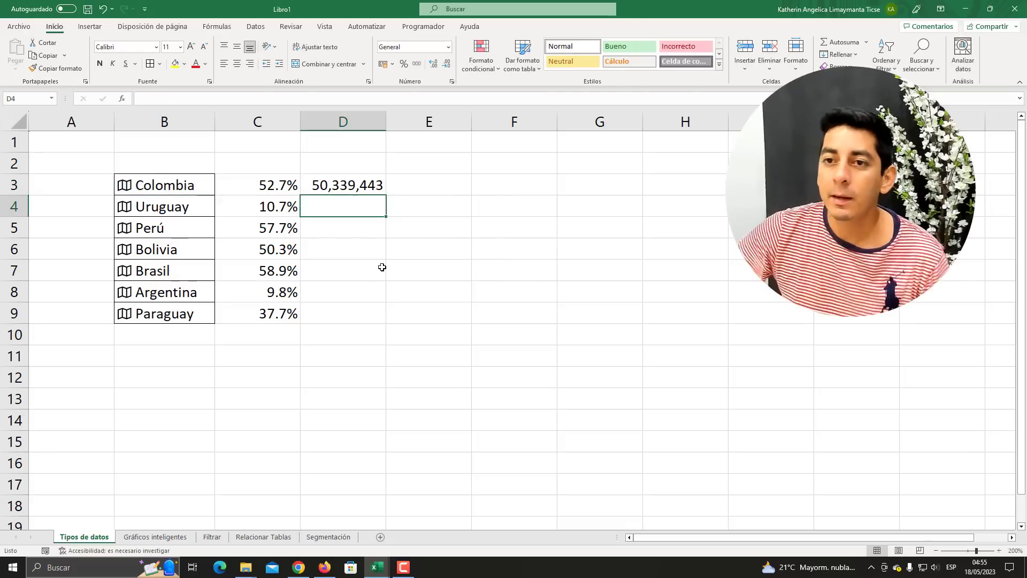
Fill the population formula down to D9, then select the countries and forest percentages in B3:C9
{"action": "left_click", "coordinate": [343, 187]}
{"action": "double_click", "coordinate": [386, 195]}
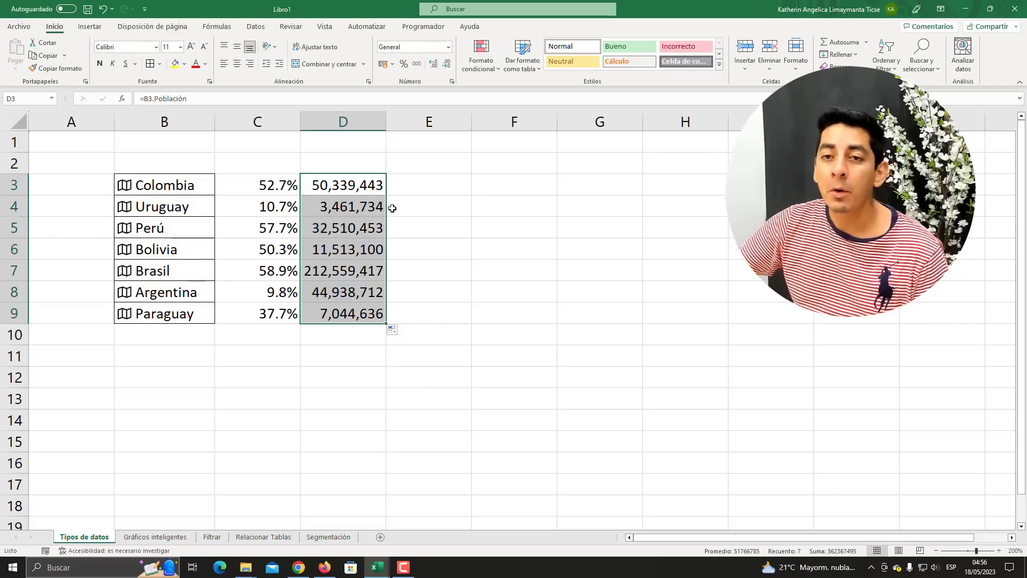
{"action": "left_click_drag", "start_coordinate": [179, 186], "coordinate": [268, 313]}
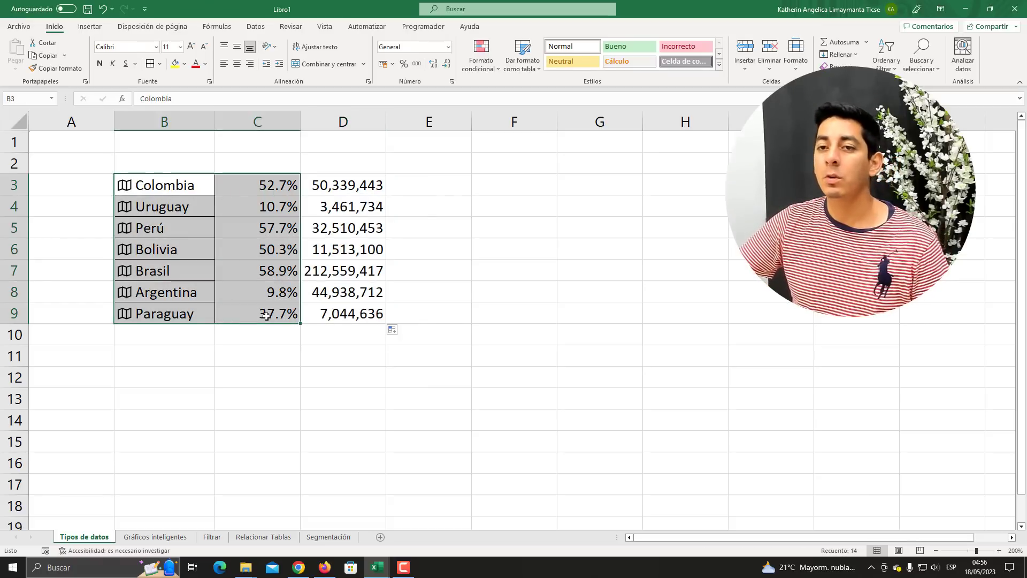
Insert a filled map chart from B3:C9 and move it up and right beside the table
{"action": "left_click", "coordinate": [86, 27]}
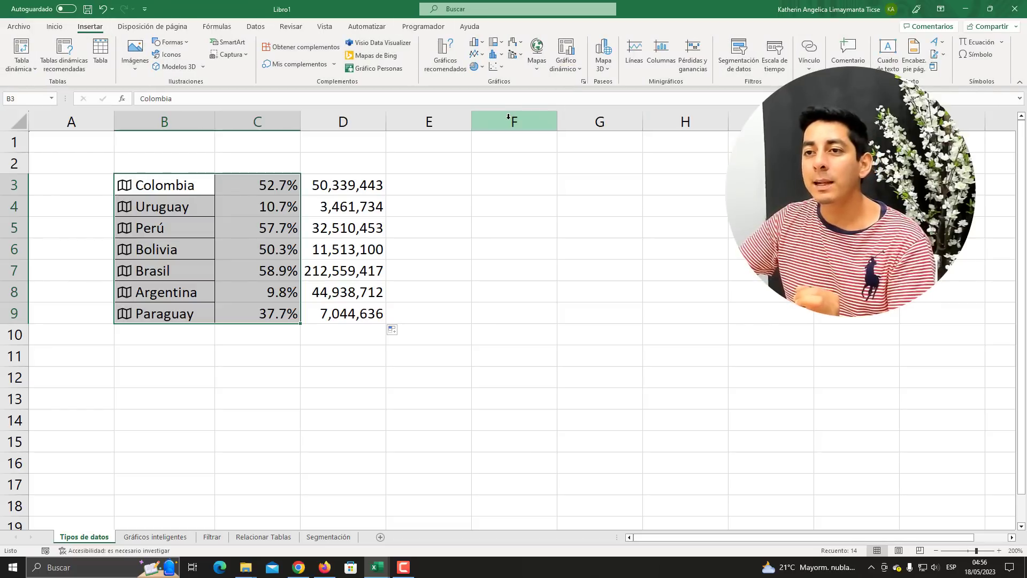
{"action": "key", "text": "super+plus"}
{"action": "left_click", "coordinate": [536, 49]}
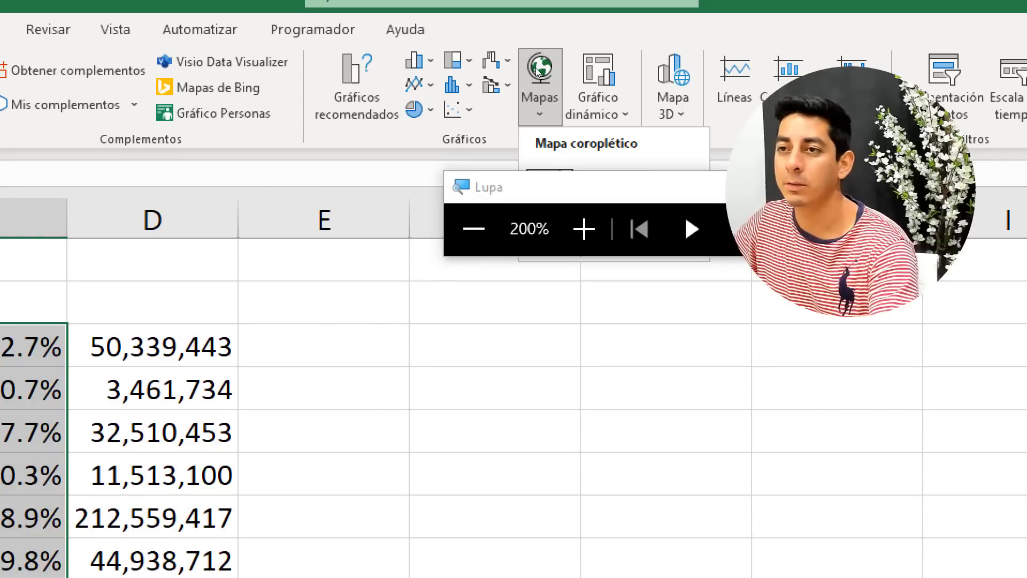
{"action": "key", "text": "super+Escape"}
{"action": "left_click", "coordinate": [542, 105]}
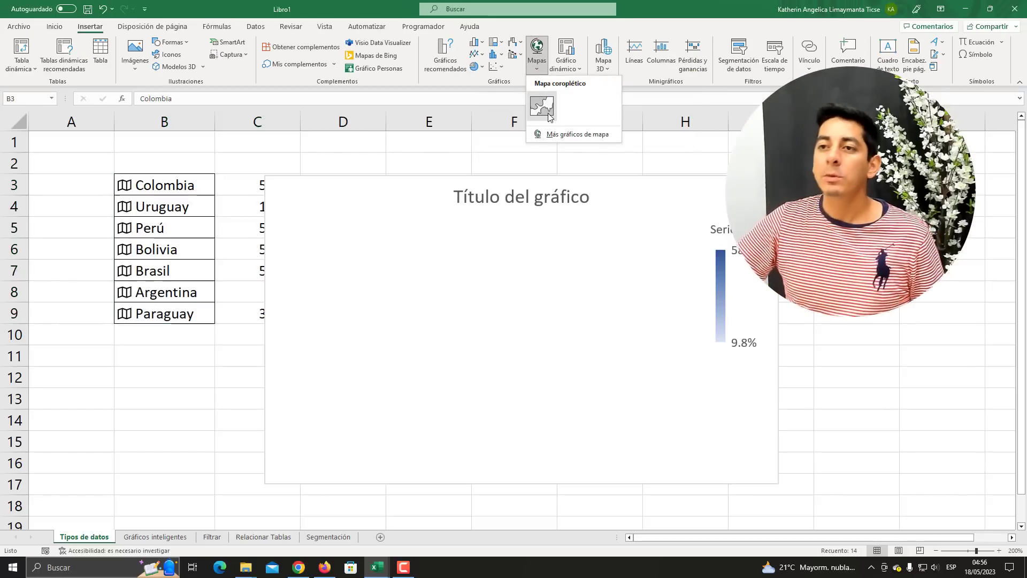
{"action": "left_click", "coordinate": [542, 105]}
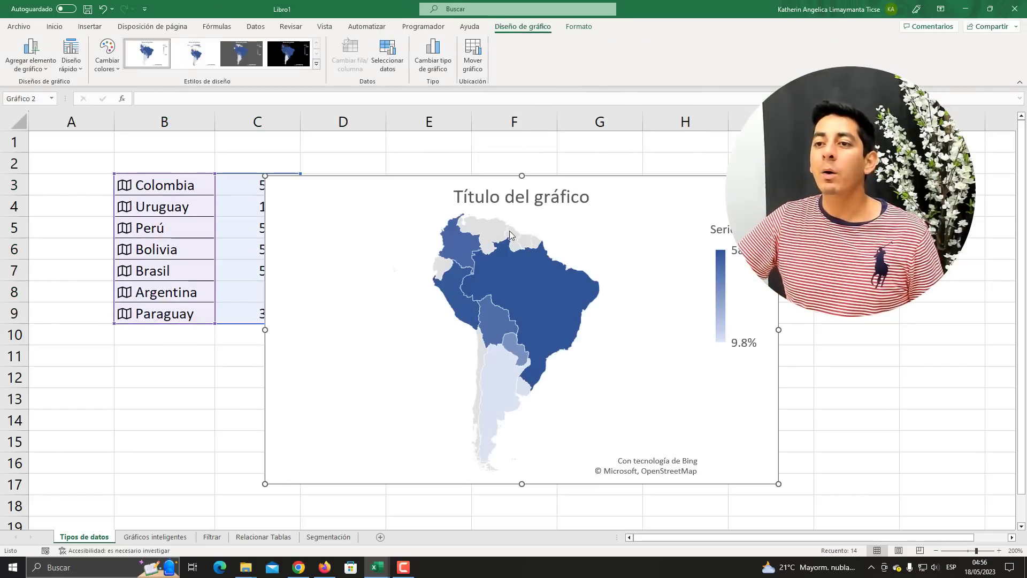
{"action": "left_click_drag", "start_coordinate": [413, 180], "coordinate": [464, 170]}
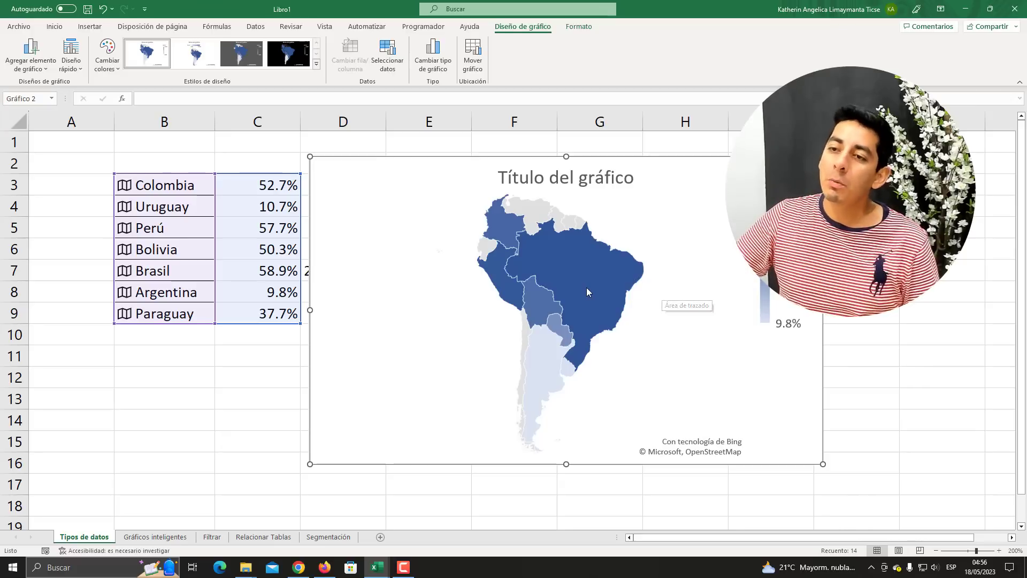
Colour the map series red at the minimum and black at the maximum, then shift the chart right
{"action": "left_click", "coordinate": [570, 259]}
{"action": "double_click", "coordinate": [569, 262]}
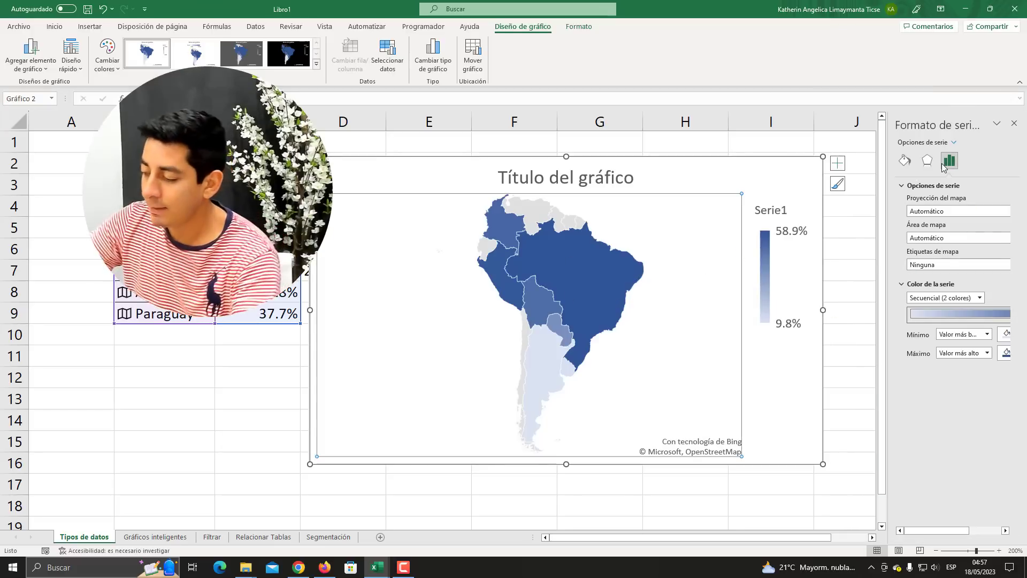
{"action": "key", "text": "super+plus"}
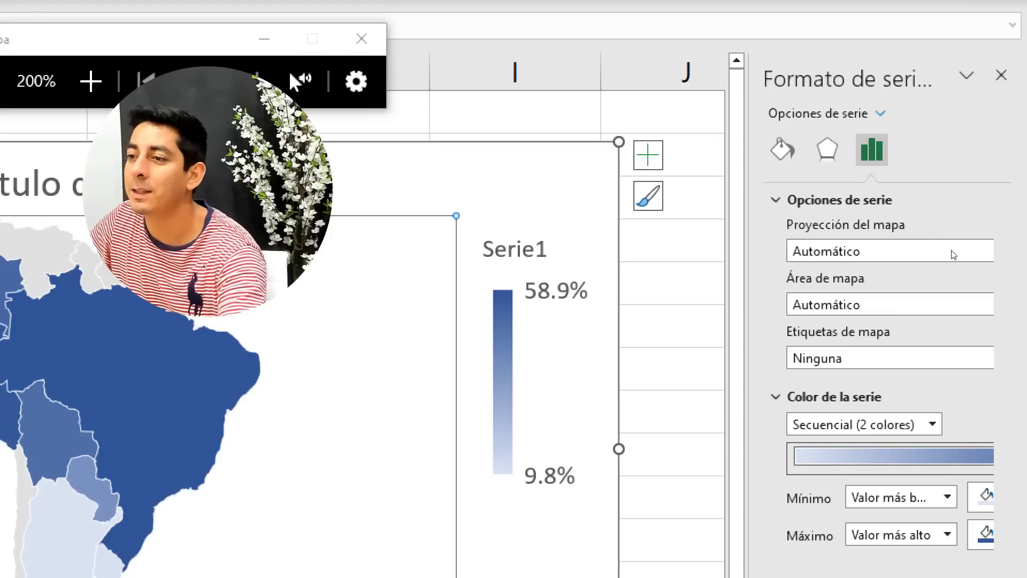
{"action": "key", "text": "super+Escape"}
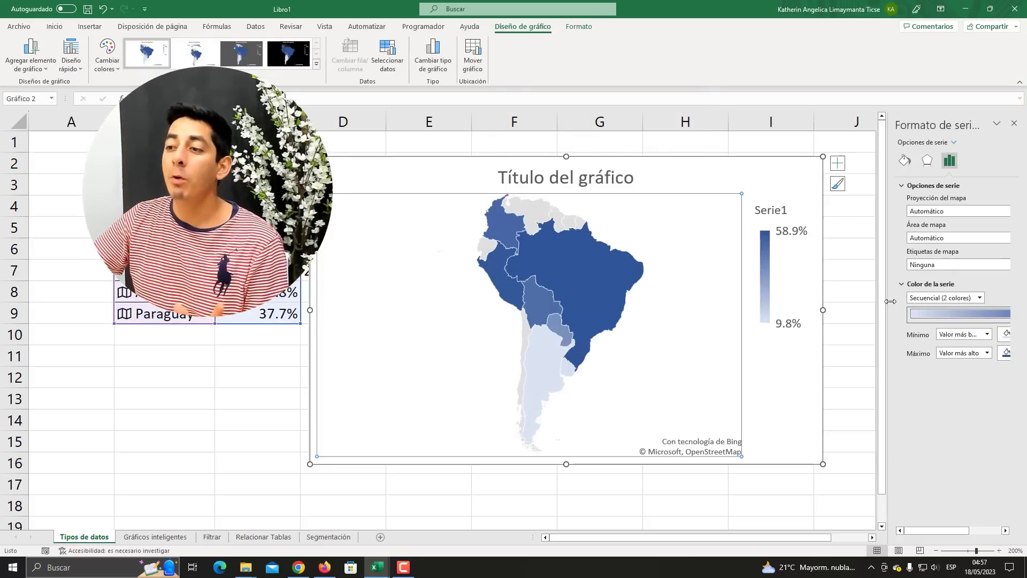
{"action": "left_click_drag", "start_coordinate": [890, 301], "coordinate": [774, 314]}
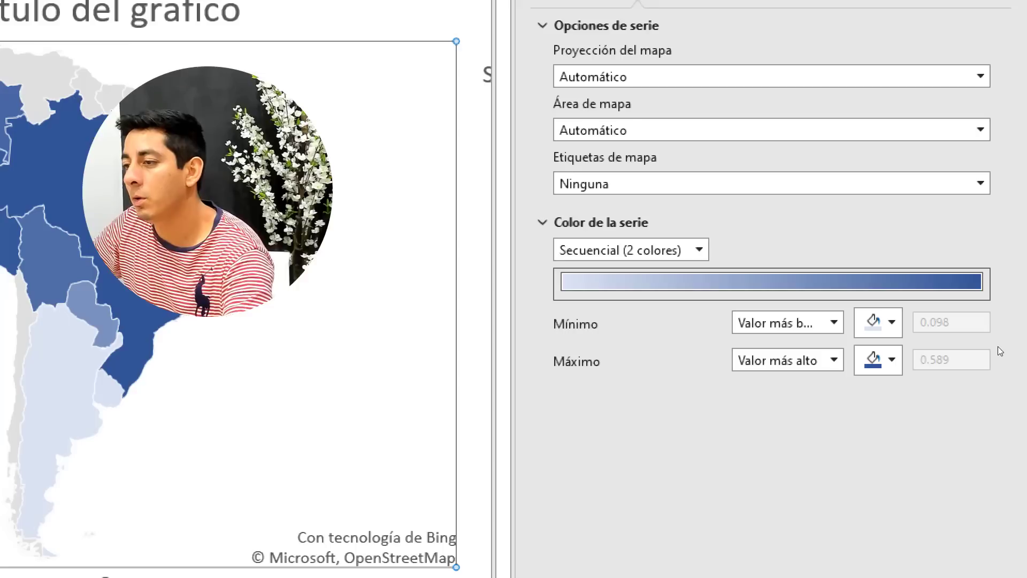
{"action": "left_click", "coordinate": [957, 335]}
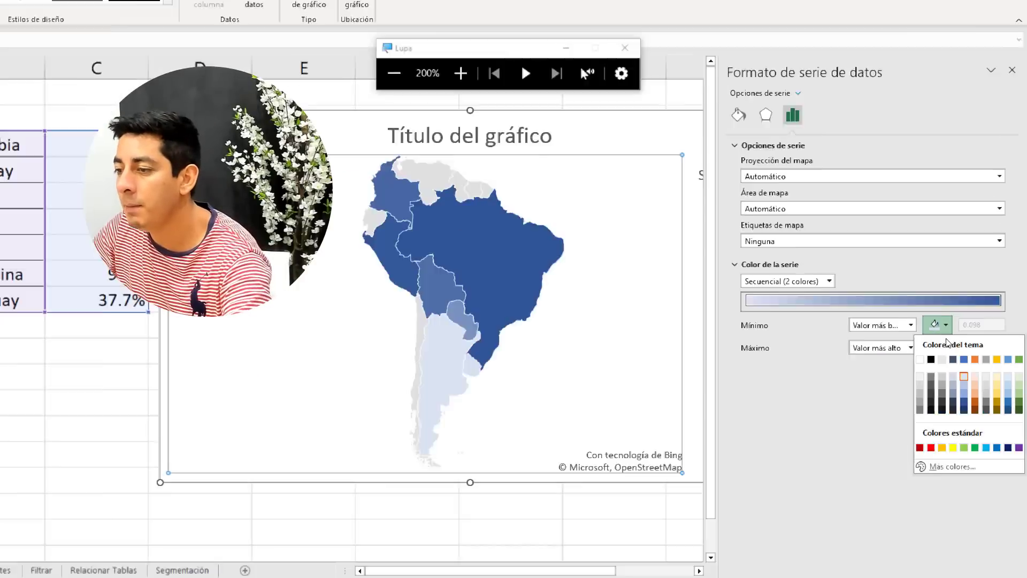
{"action": "left_click", "coordinate": [931, 447]}
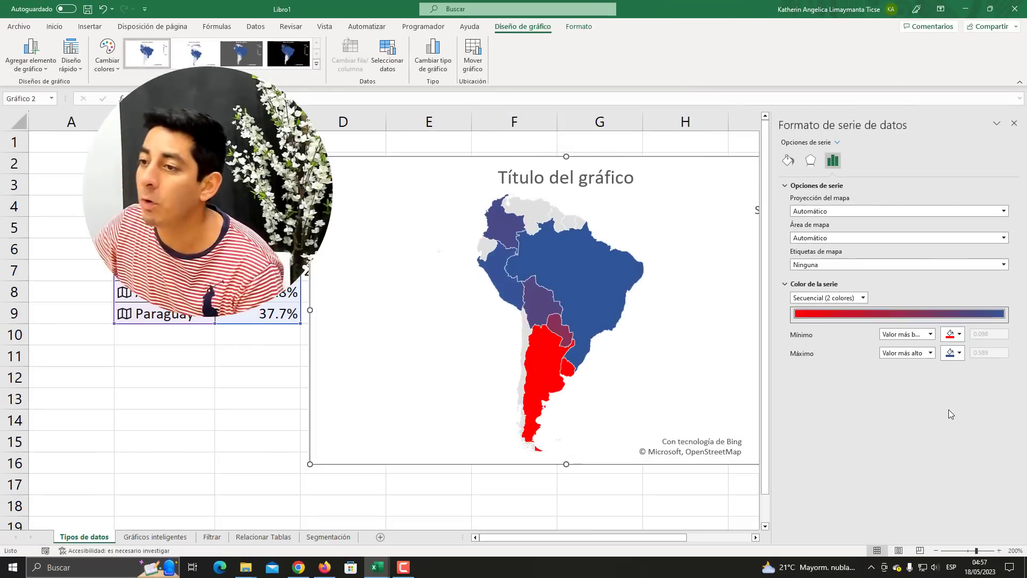
{"action": "left_click", "coordinate": [949, 354]}
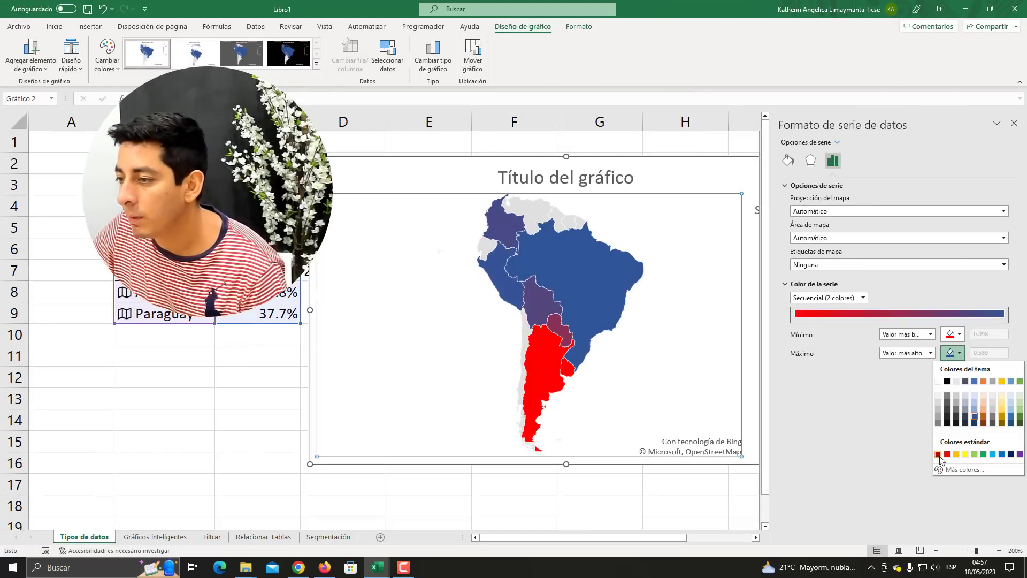
{"action": "left_click", "coordinate": [947, 381]}
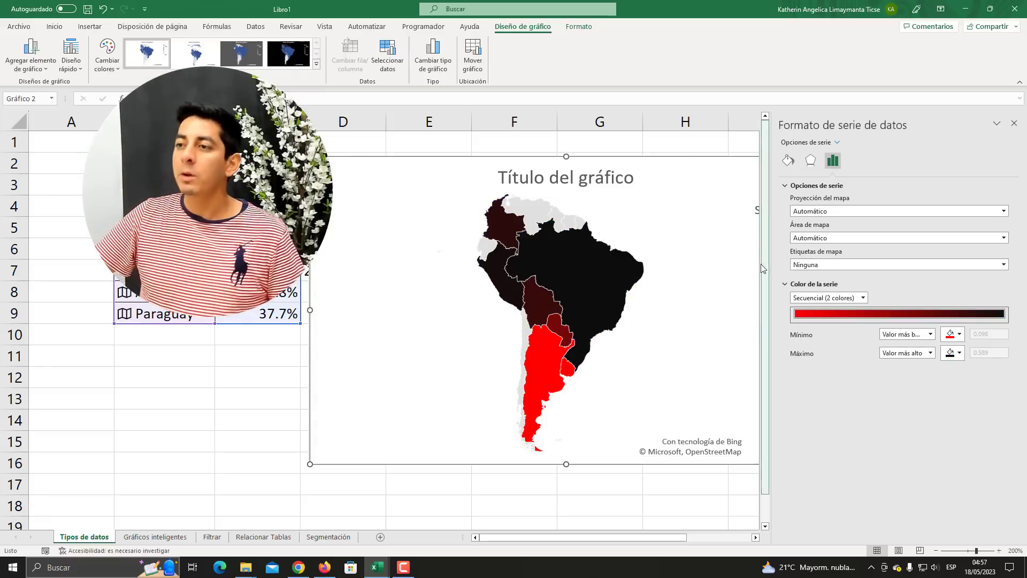
{"action": "left_click", "coordinate": [1014, 123]}
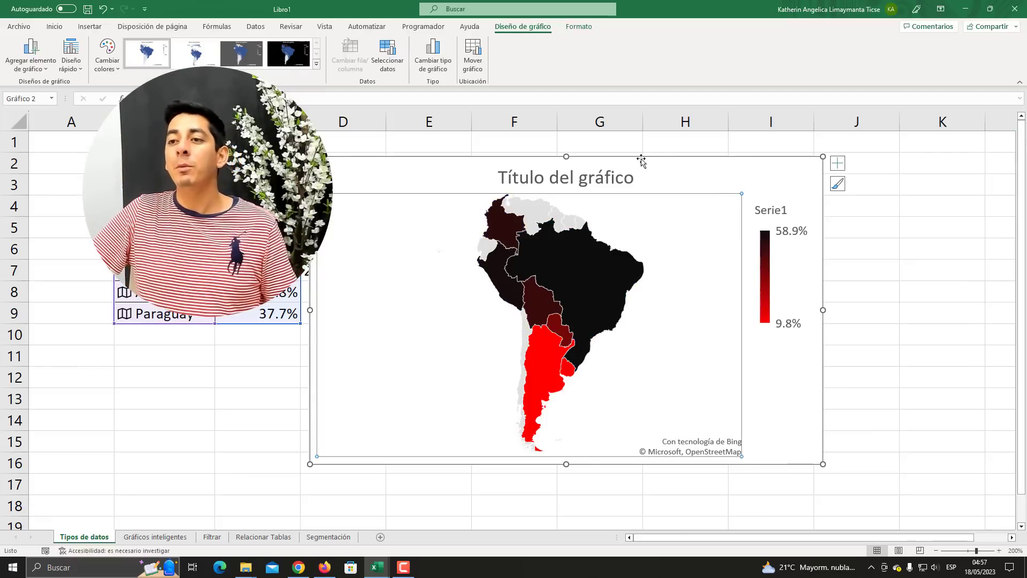
{"action": "left_click_drag", "start_coordinate": [640, 161], "coordinate": [724, 150]}
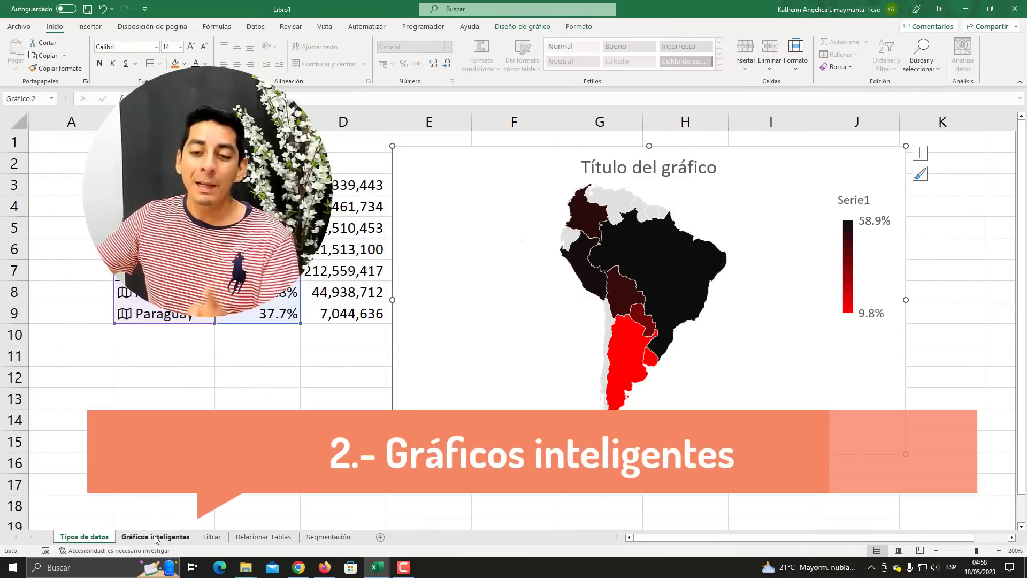
Switch to the Gráficos inteligentes sheet and select columns A to C (Vendedor, Ciudad, Edades)
{"action": "left_click", "coordinate": [155, 537]}
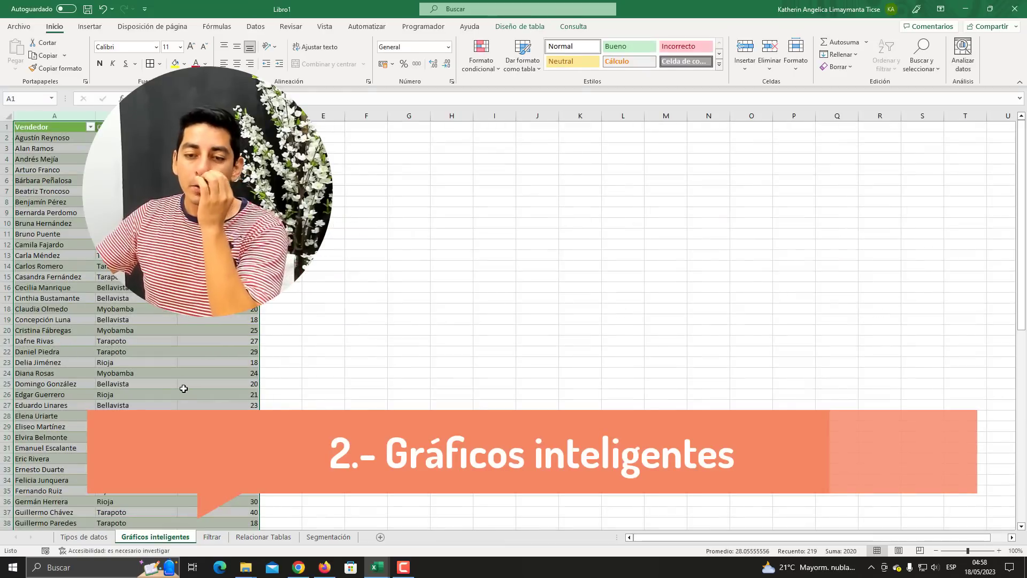
{"action": "left_click", "coordinate": [134, 212]}
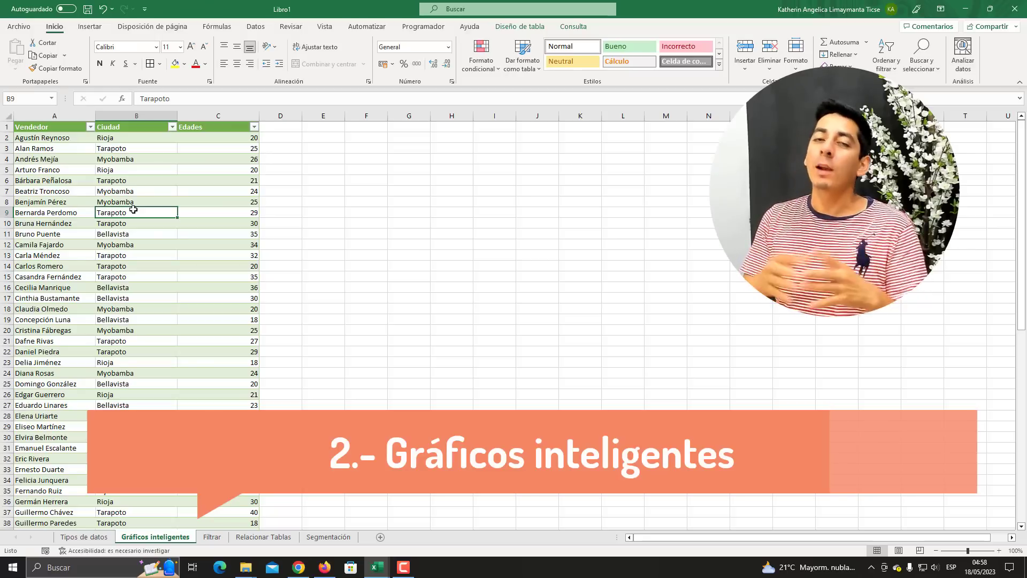
{"action": "left_click", "coordinate": [77, 127]}
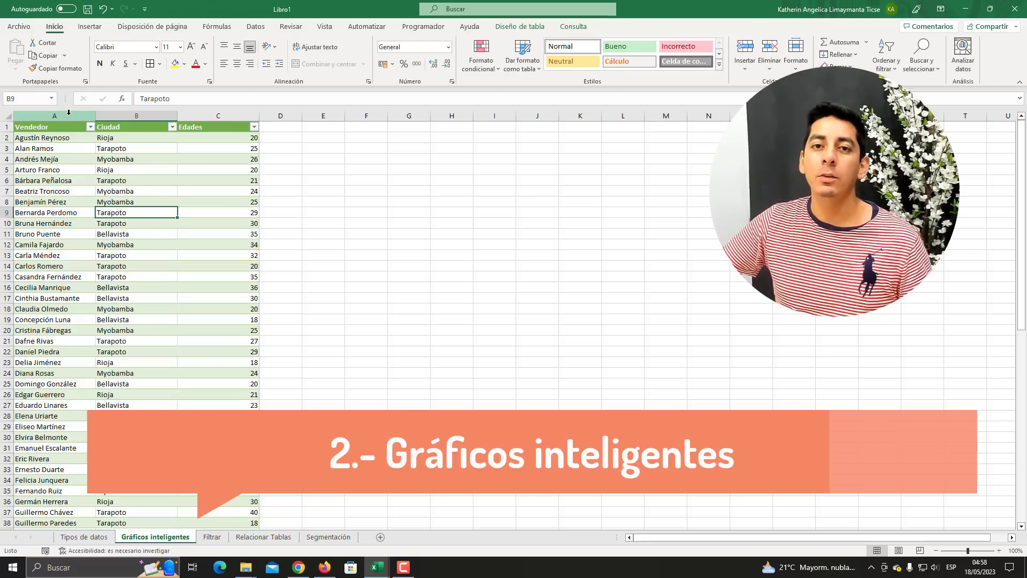
{"action": "key", "text": "ctrl+shift+Down"}
{"action": "key", "text": "ctrl+shift+Right"}
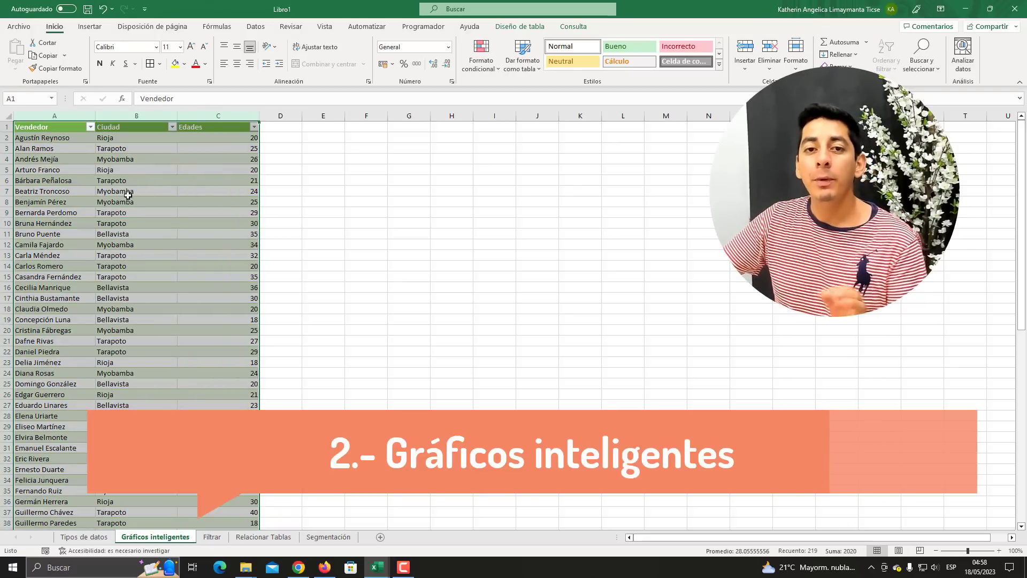
{"action": "left_click", "coordinate": [128, 195]}
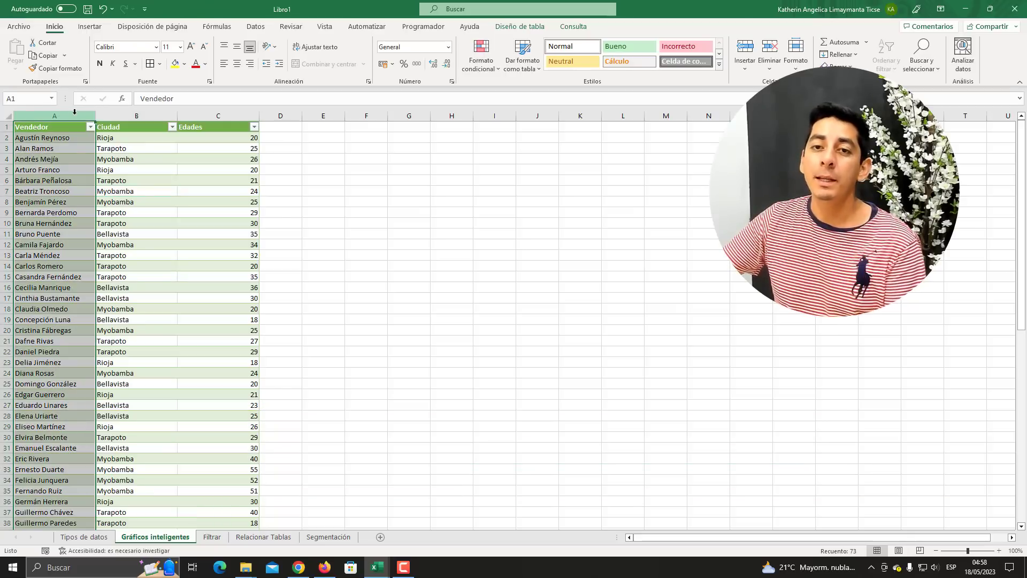
{"action": "left_click", "coordinate": [136, 114]}
{"action": "left_click", "coordinate": [210, 113]}
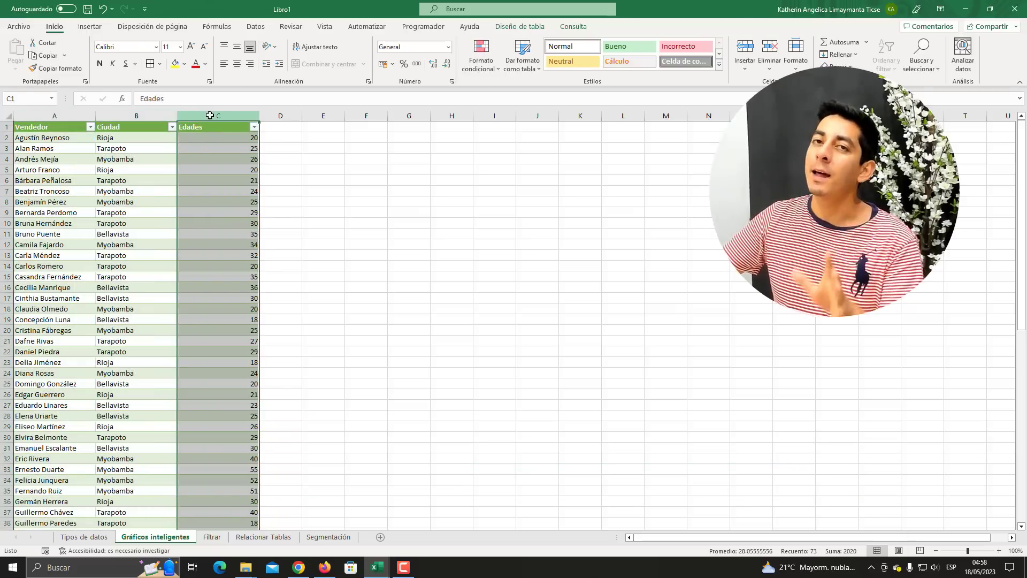
{"action": "left_click_drag", "start_coordinate": [50, 112], "coordinate": [198, 108]}
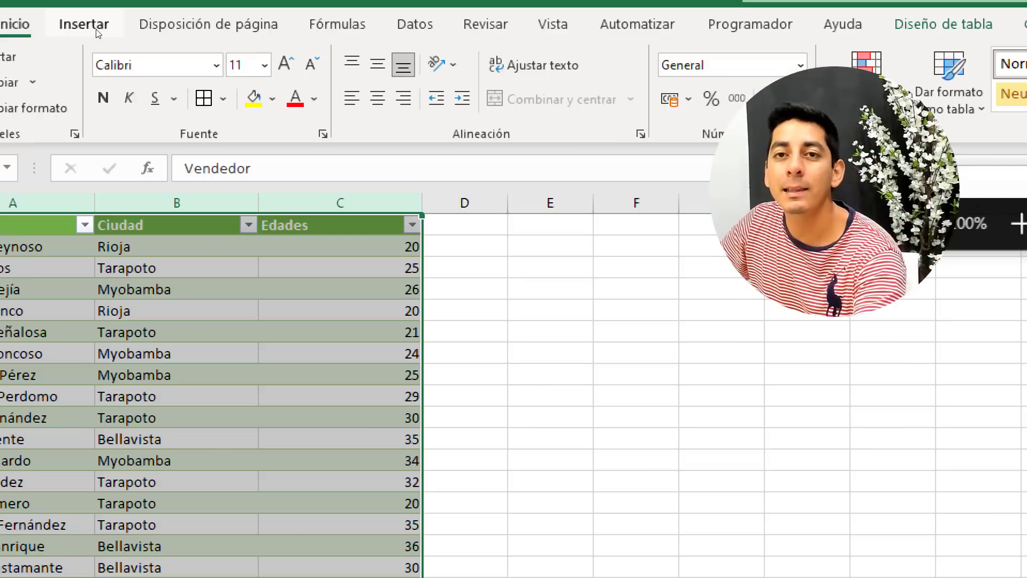
Insert a histogram of the Edades ages, move it beside the table and enlarge it
{"action": "left_click", "coordinate": [90, 27]}
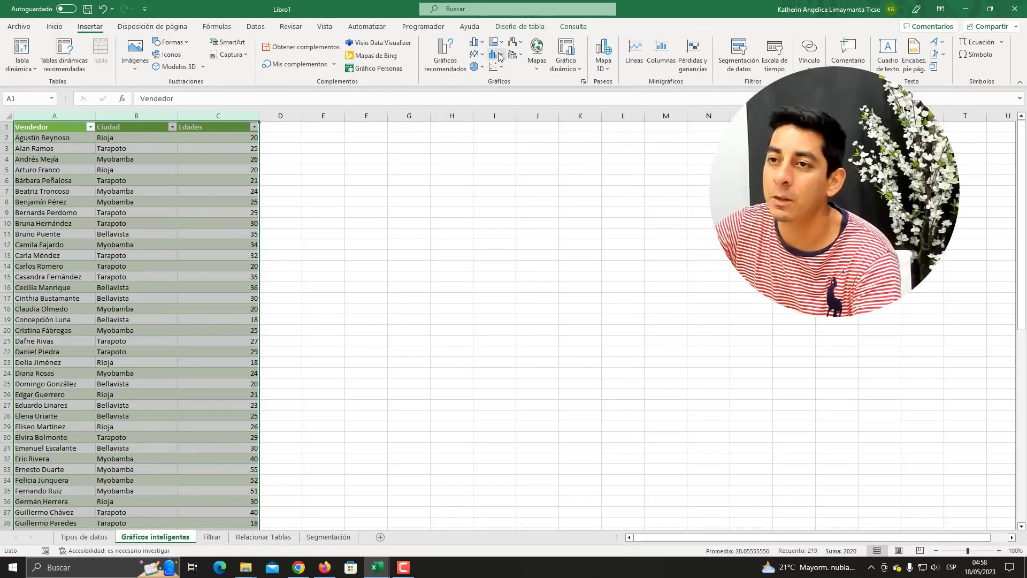
{"action": "key", "text": "super+plus"}
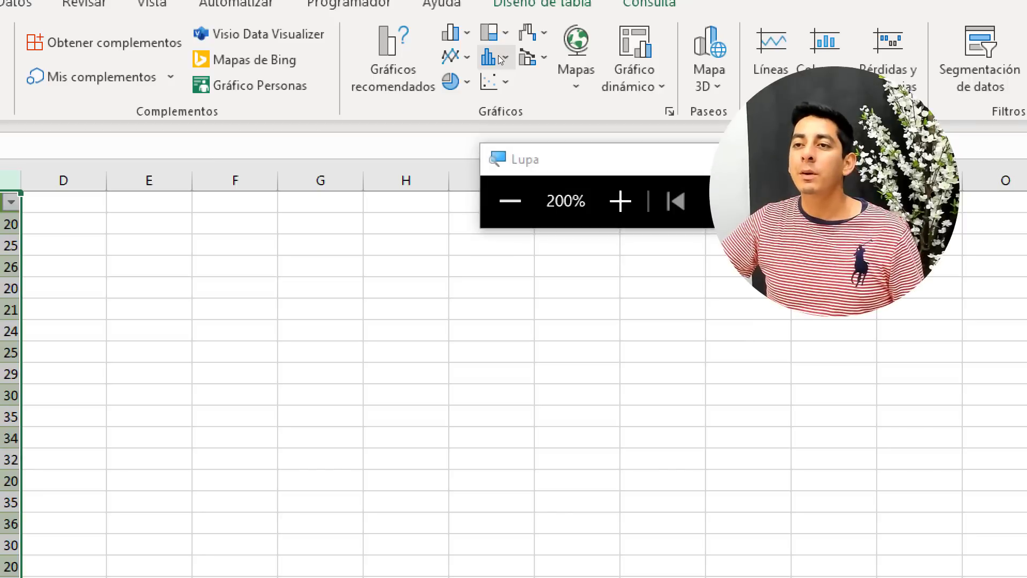
{"action": "left_click", "coordinate": [499, 55]}
{"action": "key", "text": "super+Escape"}
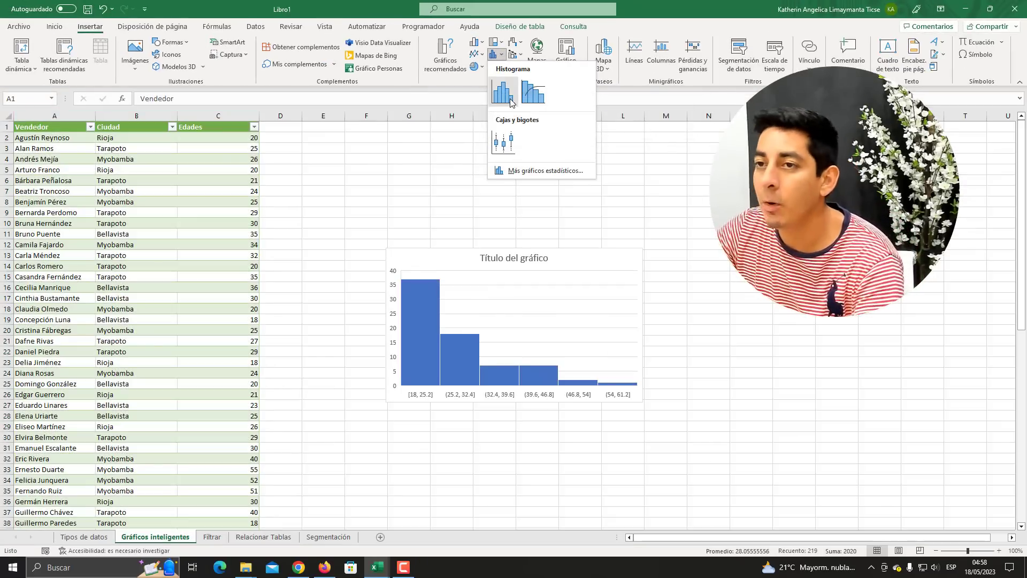
{"action": "key", "text": "super+plus"}
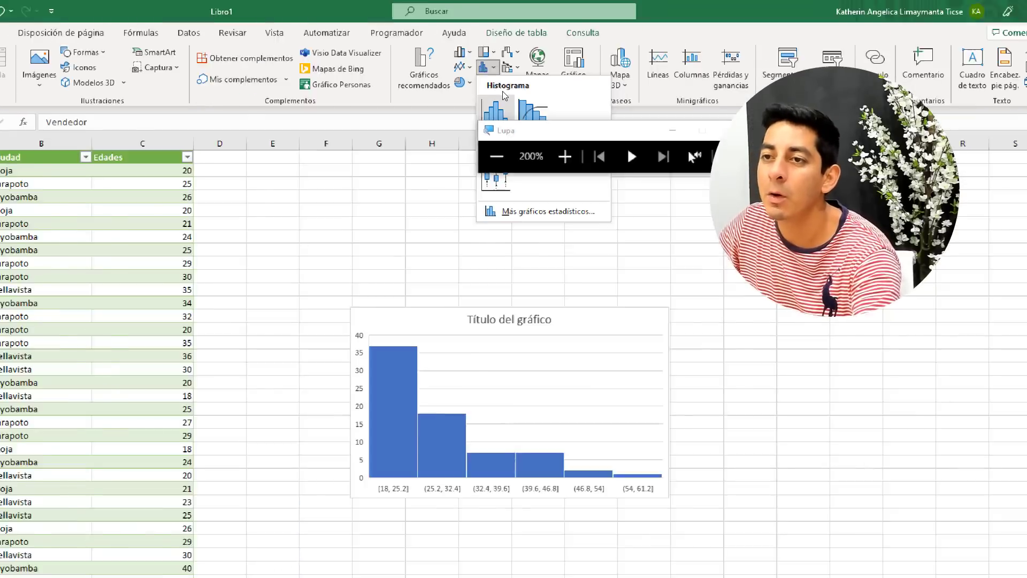
{"action": "key", "text": "super+Escape"}
{"action": "left_click", "coordinate": [500, 86]}
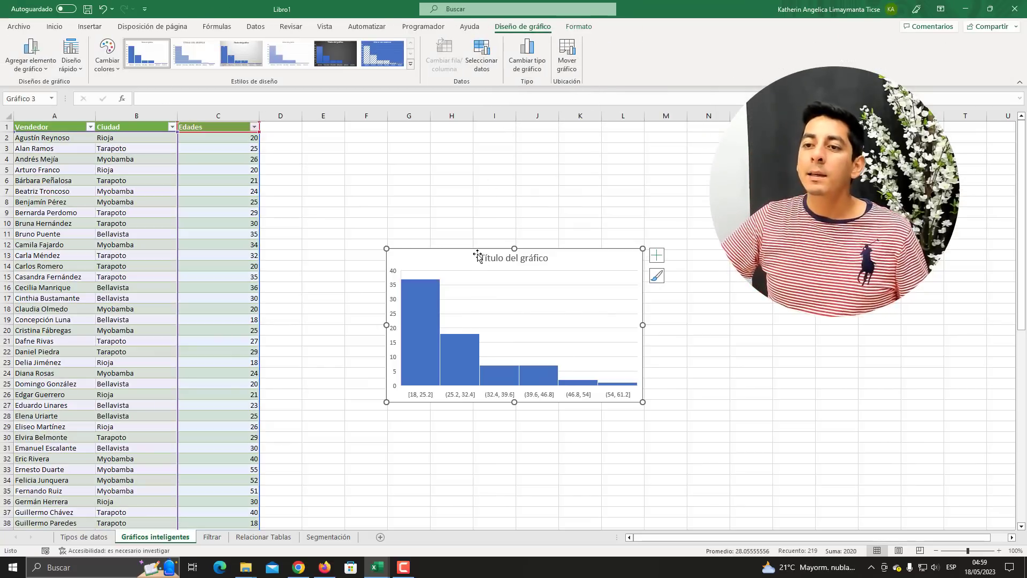
{"action": "left_click_drag", "start_coordinate": [454, 195], "coordinate": [443, 177]}
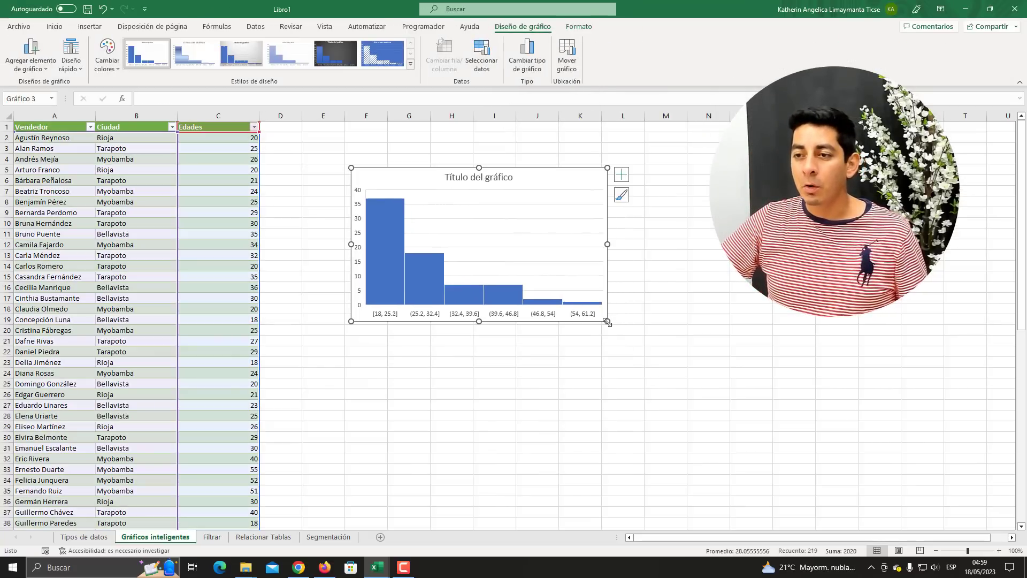
{"action": "left_click_drag", "start_coordinate": [607, 322], "coordinate": [781, 426]}
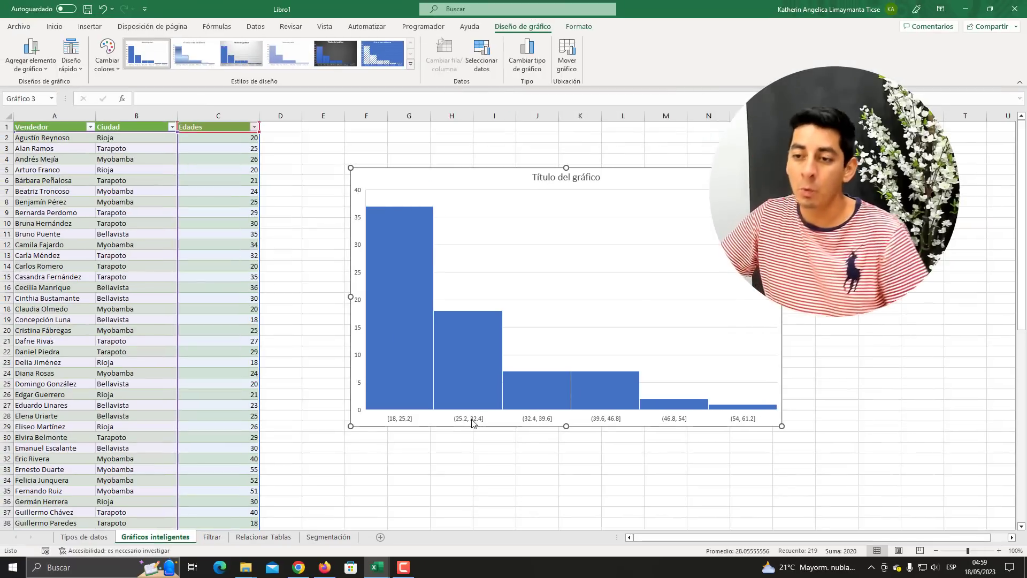
Set the histogram's horizontal axis bin width to 10, then move the chart left
{"action": "double_click", "coordinate": [472, 421]}
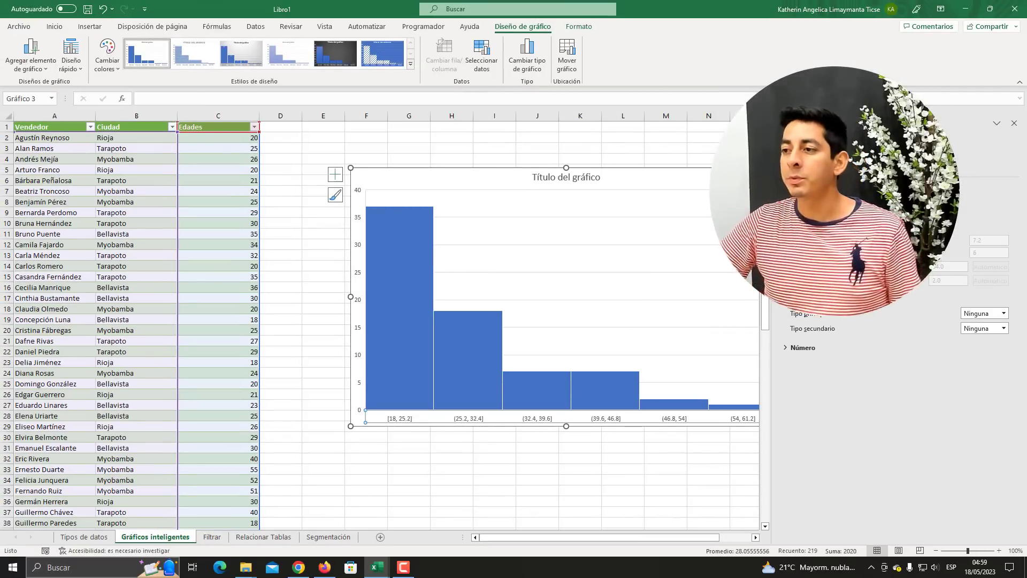
{"action": "key", "text": "super+plus"}
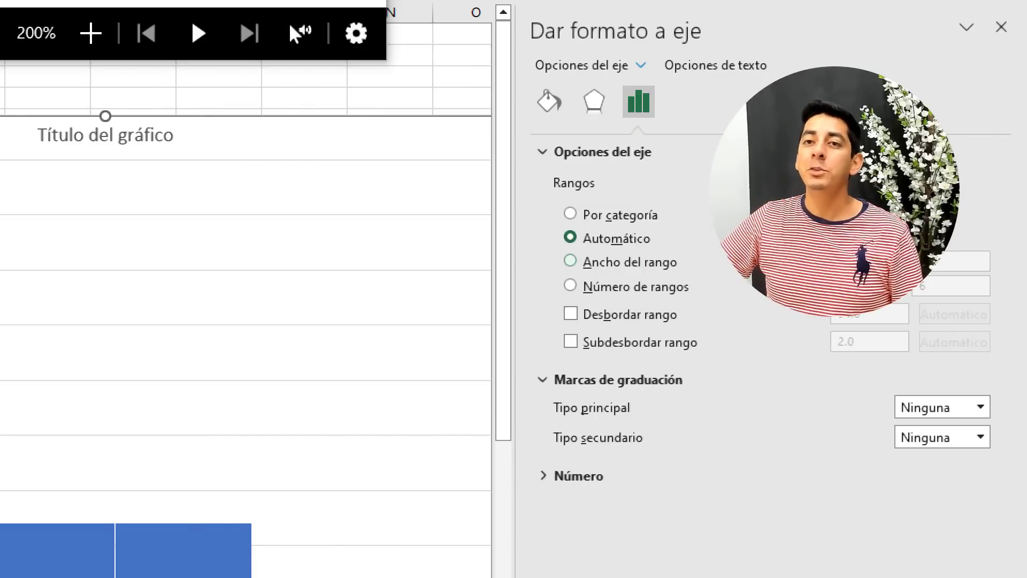
{"action": "left_click", "coordinate": [571, 261]}
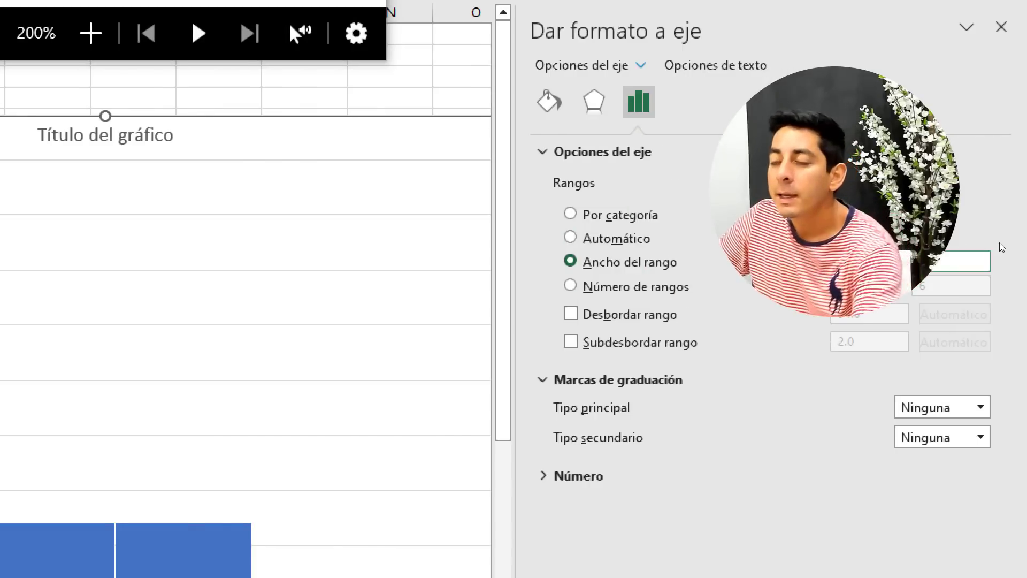
{"action": "key", "text": "super+Escape"}
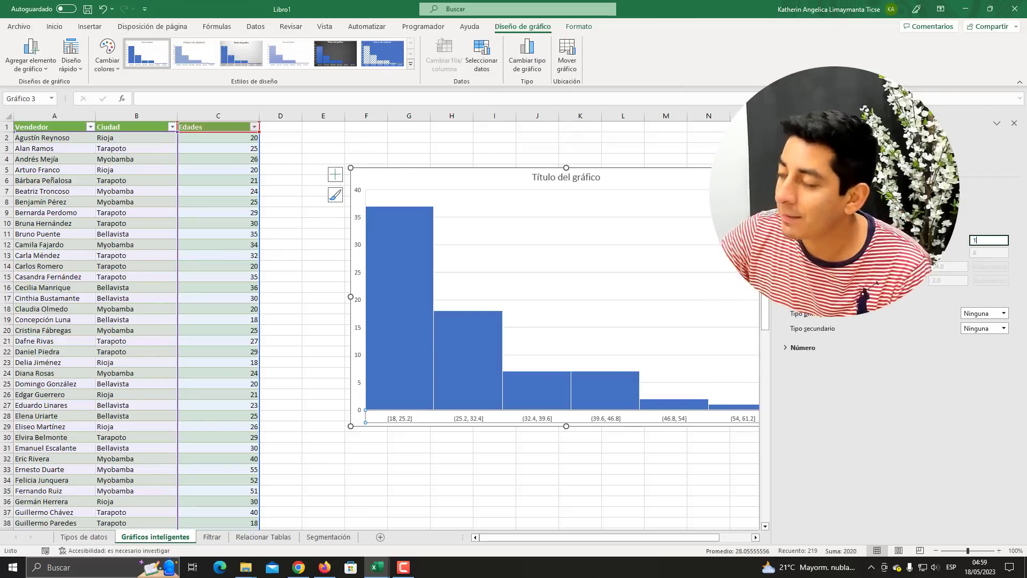
{"action": "type", "text": "0"}
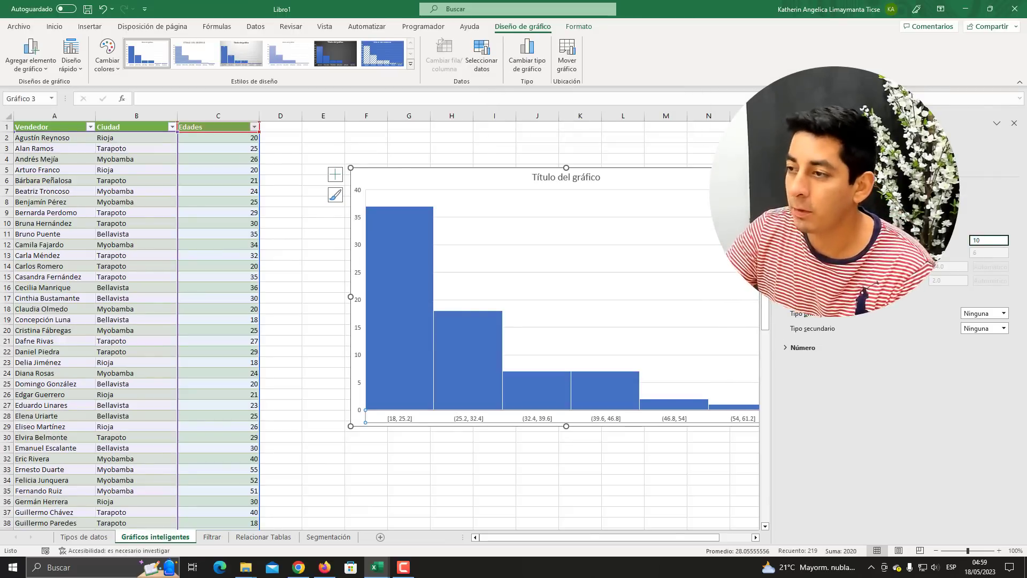
{"action": "key", "text": "Return"}
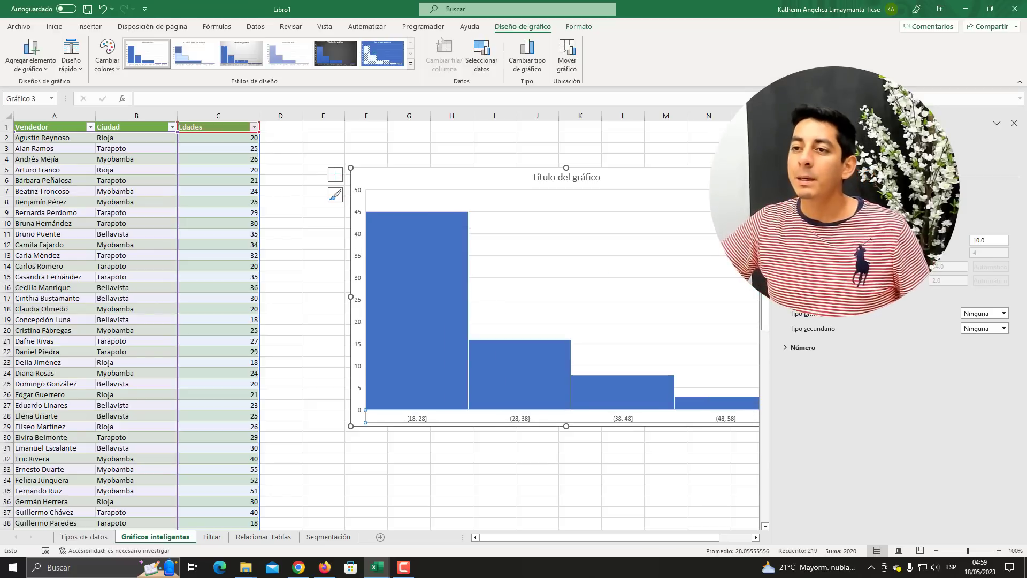
{"action": "left_click_drag", "start_coordinate": [771, 214], "coordinate": [854, 214]}
{"action": "mouse_move", "coordinate": [666, 180]}
{"action": "left_mouse_down"}
{"action": "mouse_move", "coordinate": [551, 174]}
{"action": "mouse_move", "coordinate": [541, 159]}
{"action": "left_mouse_up"}
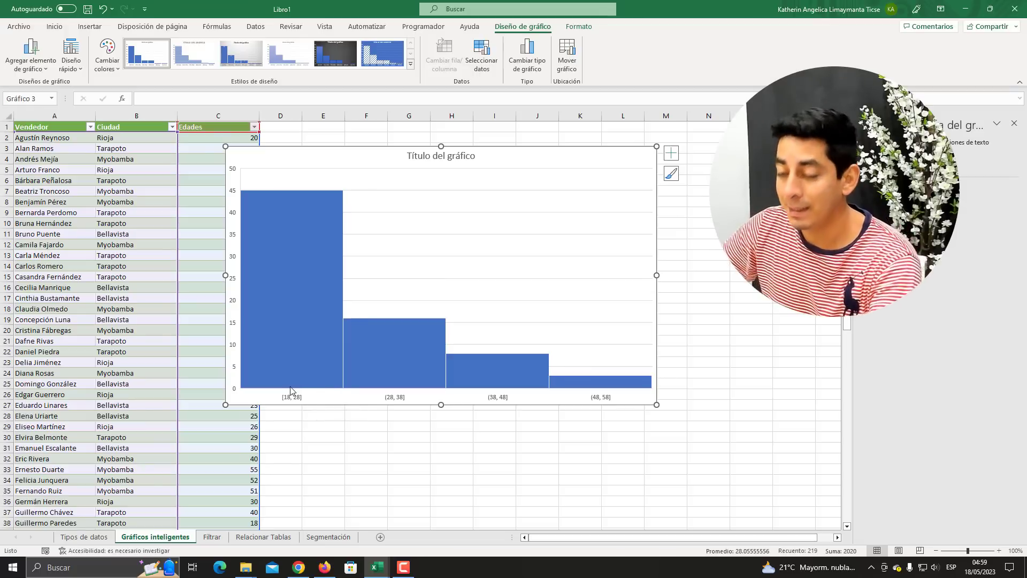
{"action": "mouse_move", "coordinate": [292, 321]}
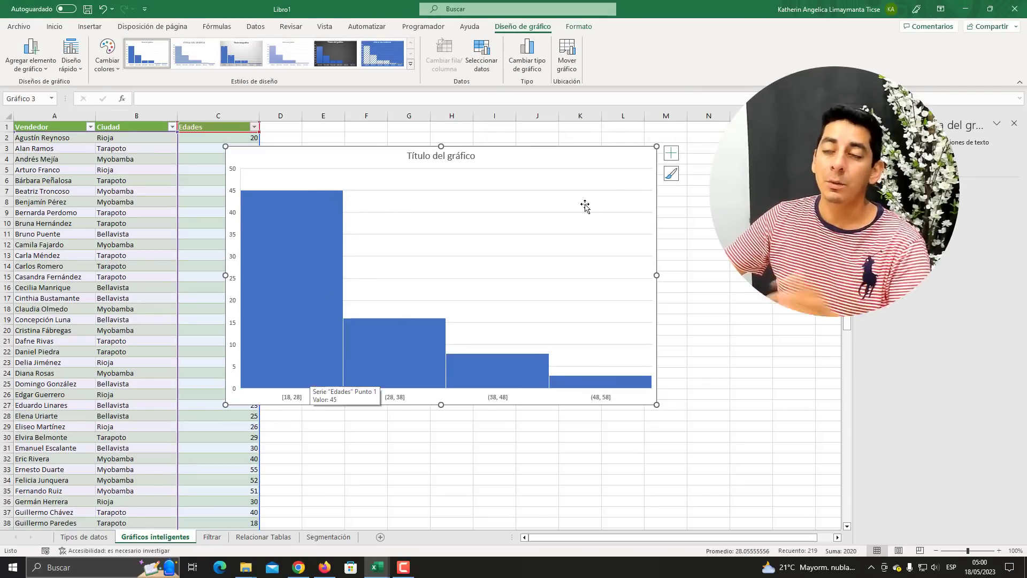
Turn on data labels so the bars show the counts 45, 16, 8 and 3
{"action": "key", "text": "super+plus"}
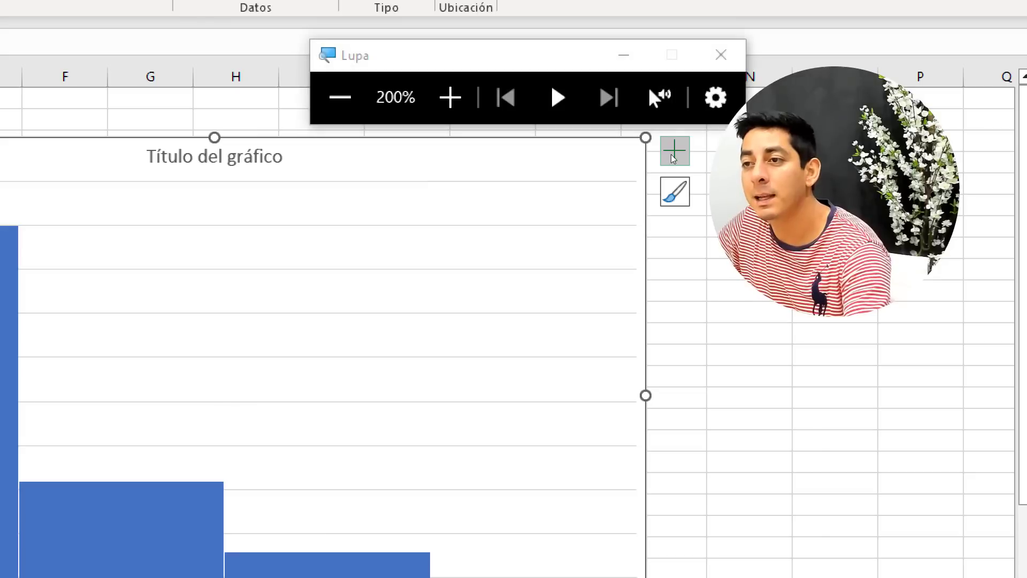
{"action": "left_click", "coordinate": [670, 154]}
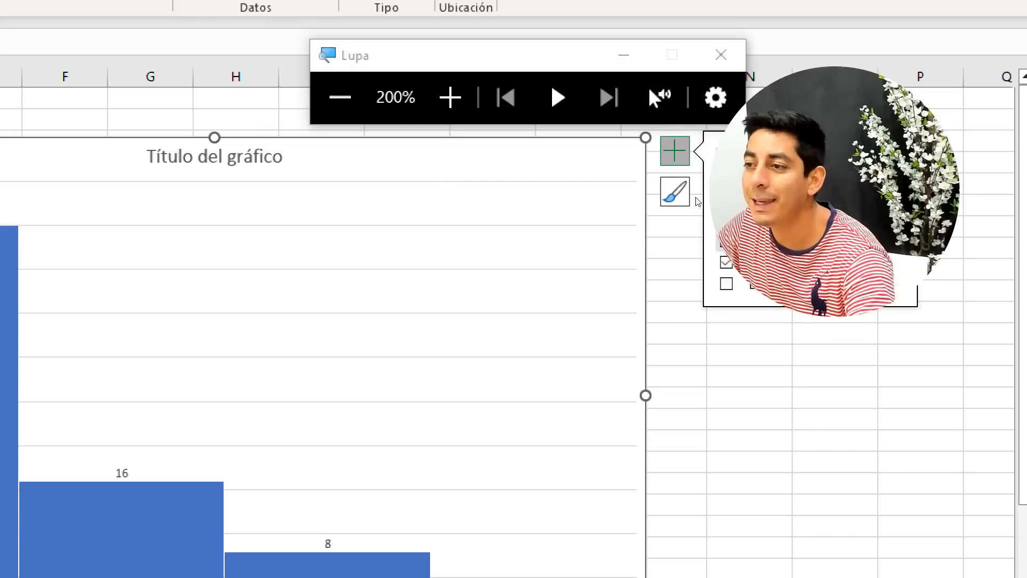
{"action": "key", "text": "super+Escape"}
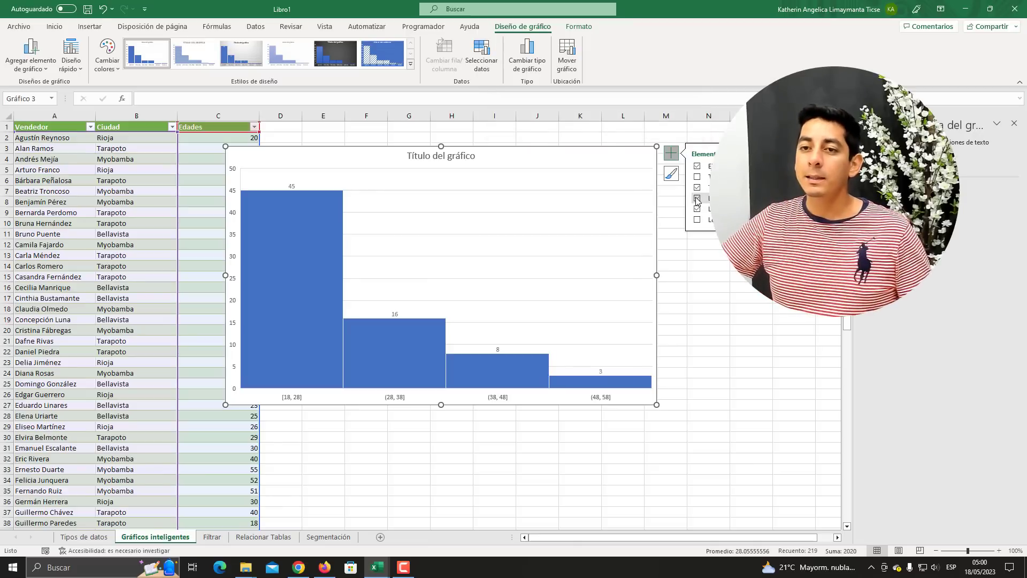
{"action": "mouse_move", "coordinate": [292, 192]}
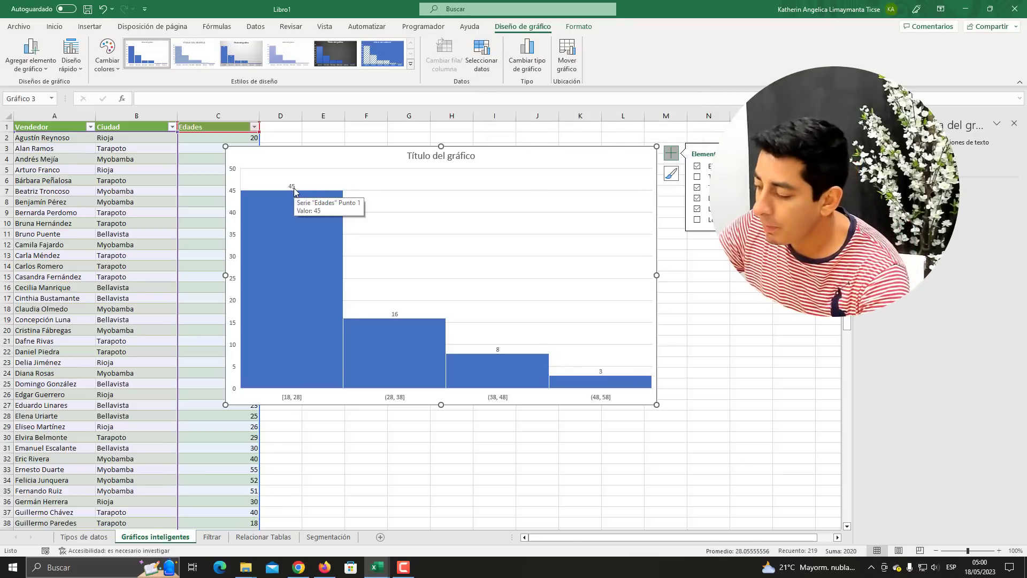
Apply the grey gradient chart style and shift the chart slightly to the right
{"action": "key", "text": "super+plus"}
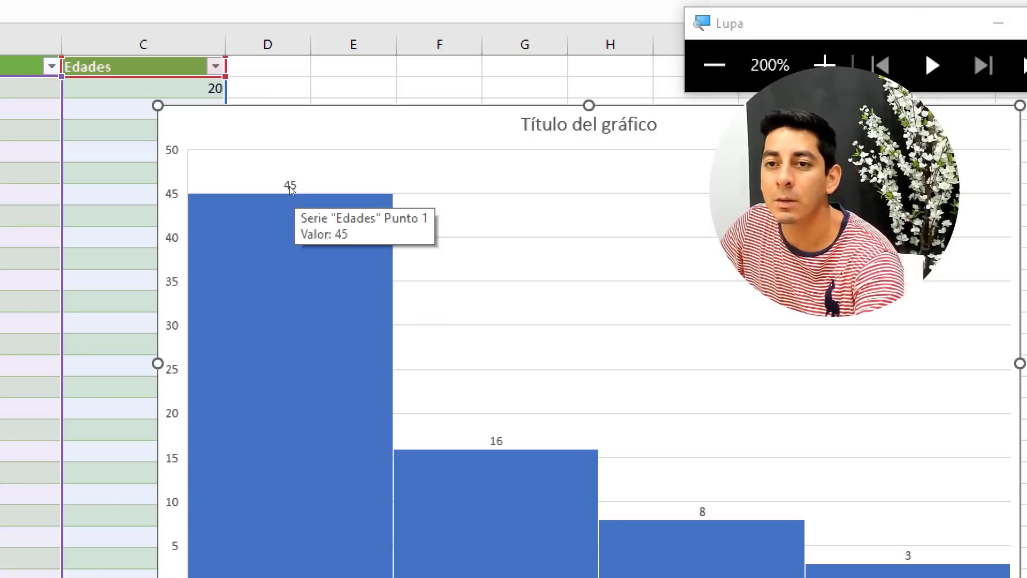
{"action": "key", "text": "super+Escape"}
{"action": "left_click", "coordinate": [244, 57]}
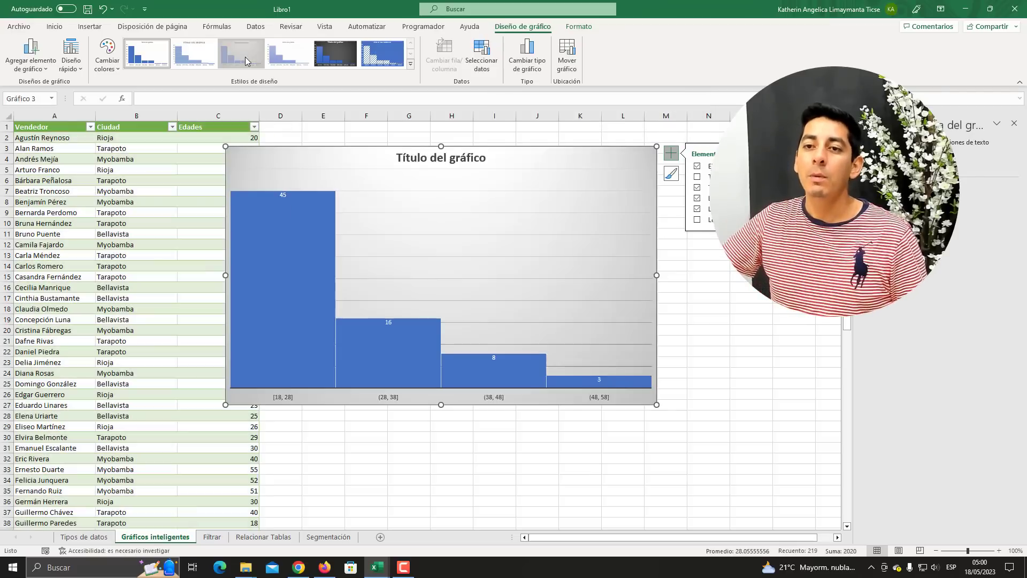
{"action": "left_click_drag", "start_coordinate": [336, 151], "coordinate": [409, 154]}
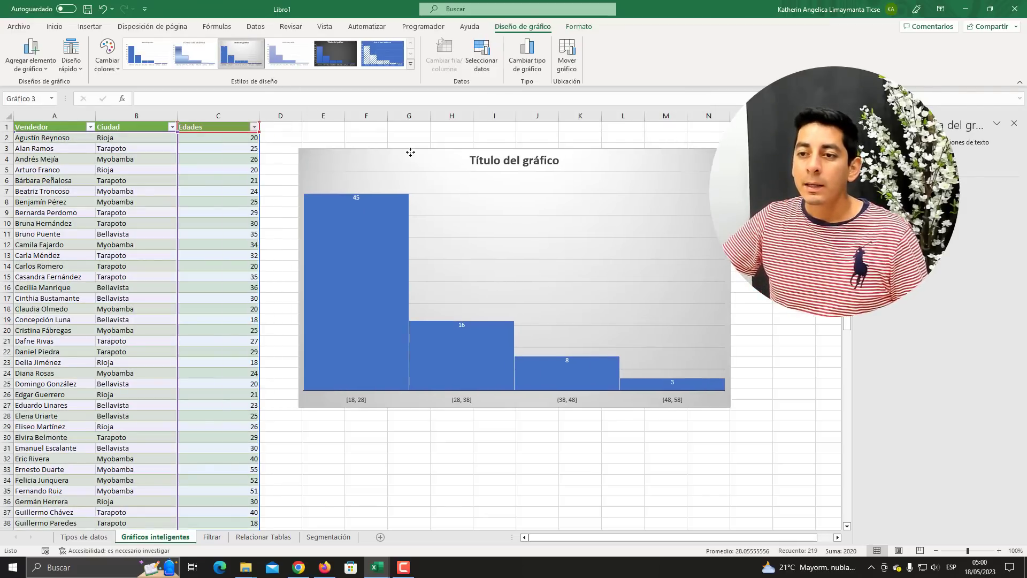
Format the bar count labels at font size 40, bold, in white
{"action": "left_click", "coordinate": [356, 198]}
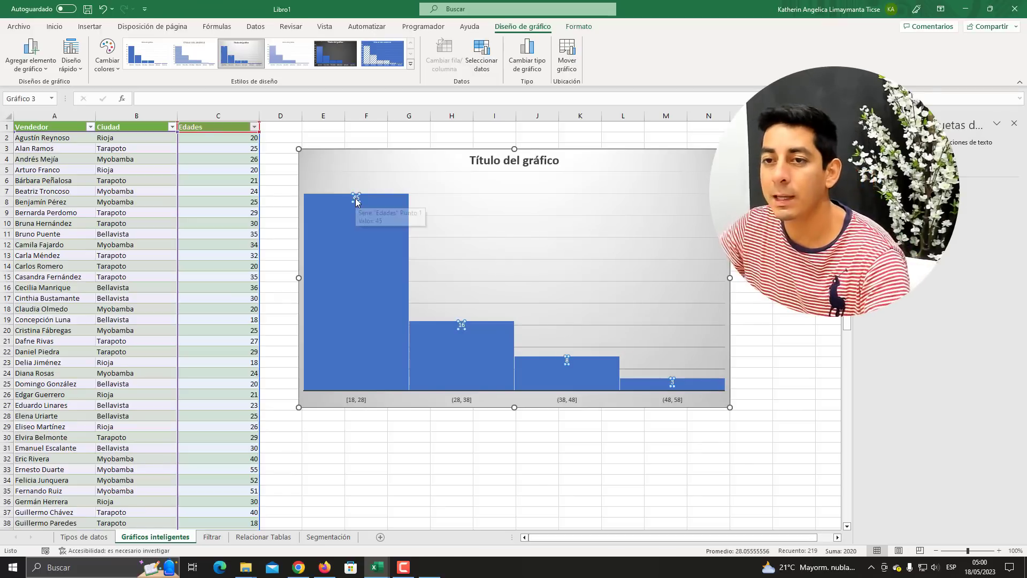
{"action": "key", "text": "super+plus"}
{"action": "key", "text": "super+Escape"}
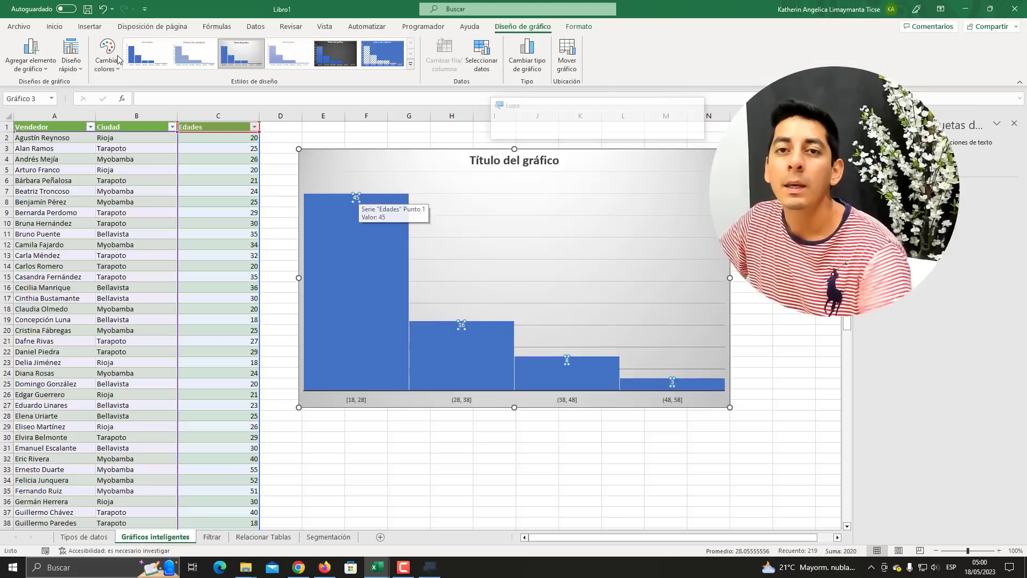
{"action": "left_click", "coordinate": [54, 26]}
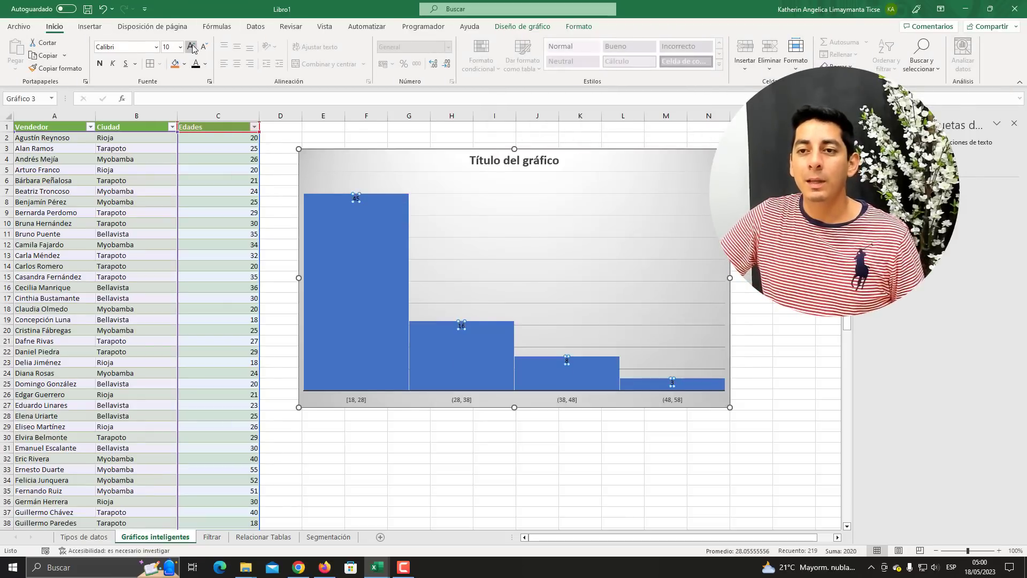
{"action": "left_click", "coordinate": [191, 47]}
{"action": "left_click", "coordinate": [192, 47]}
{"action": "left_click", "coordinate": [192, 47]}
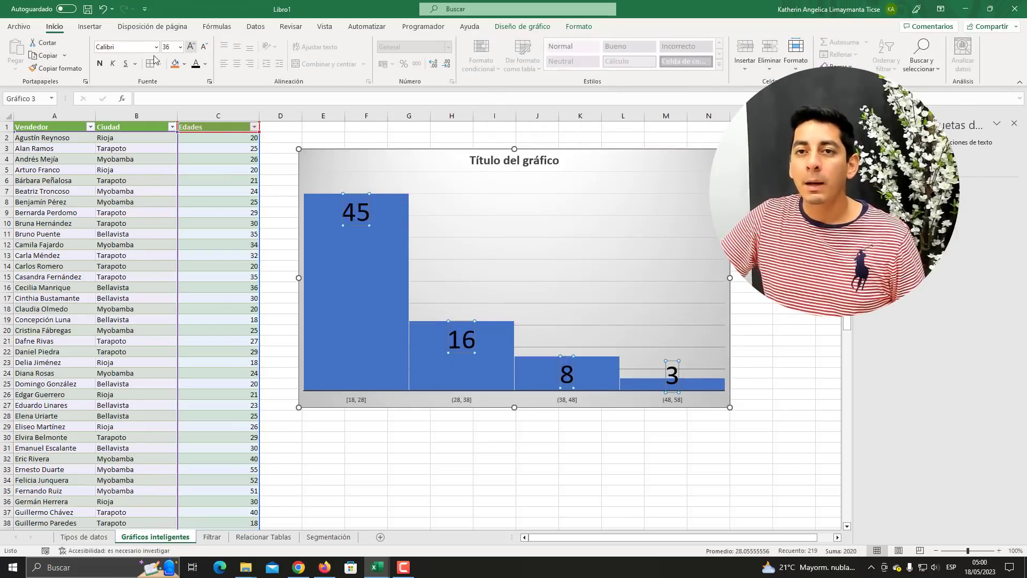
{"action": "left_click", "coordinate": [100, 64]}
{"action": "left_click", "coordinate": [205, 63]}
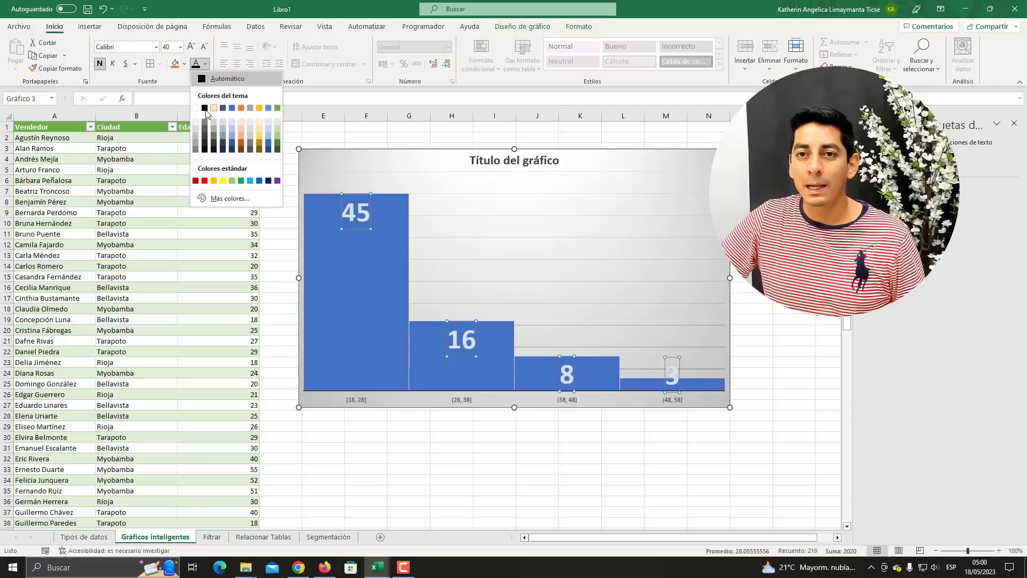
{"action": "left_click", "coordinate": [195, 108]}
{"action": "left_click", "coordinate": [400, 488]}
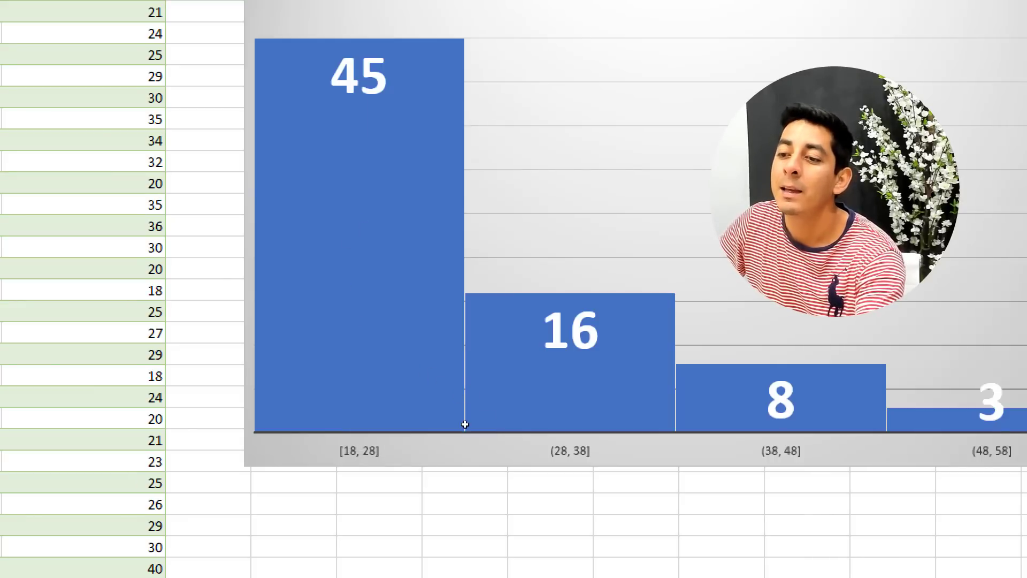
{"action": "key", "text": "super+Escape"}
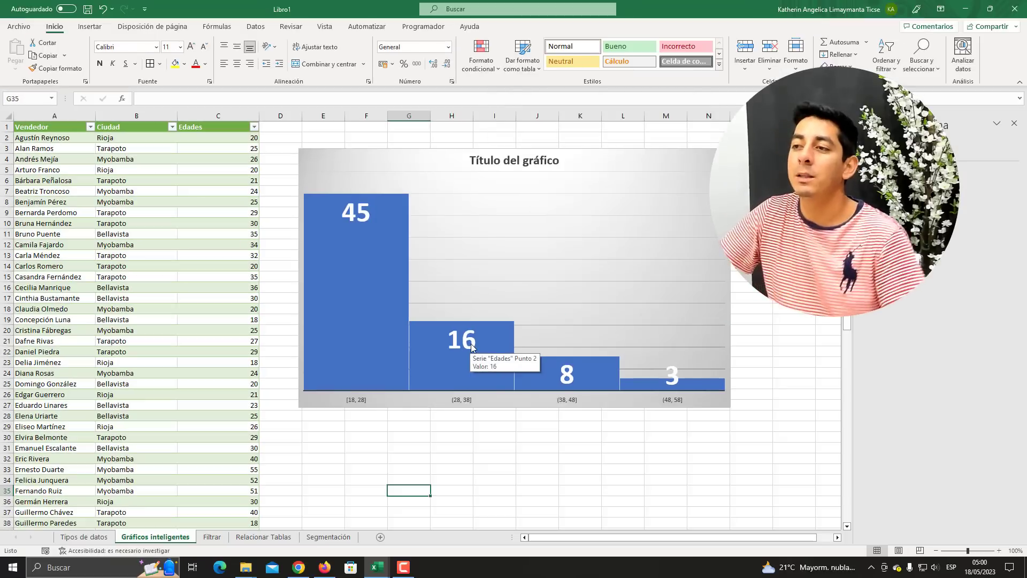
Try 2 and then 10 bins on the horizontal axis, finally setting a bin width of 5
{"action": "left_click", "coordinate": [463, 399]}
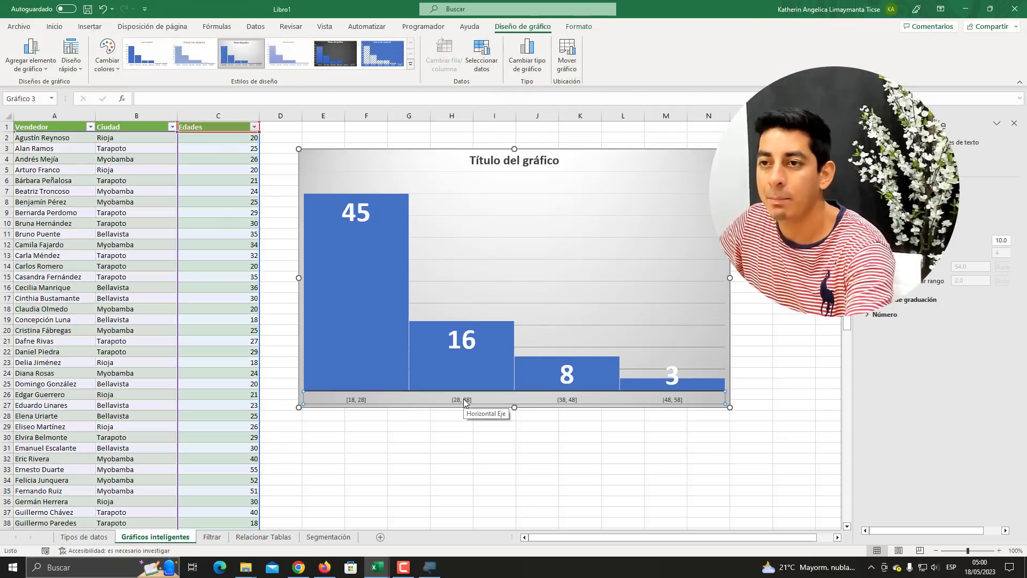
{"action": "key", "text": "super+plus"}
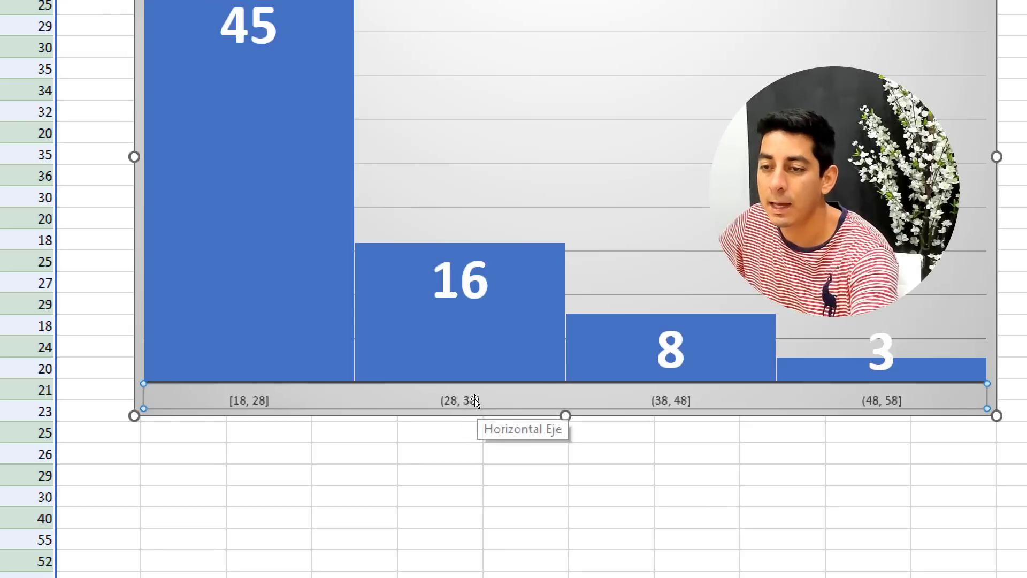
{"action": "key", "text": "super+Escape"}
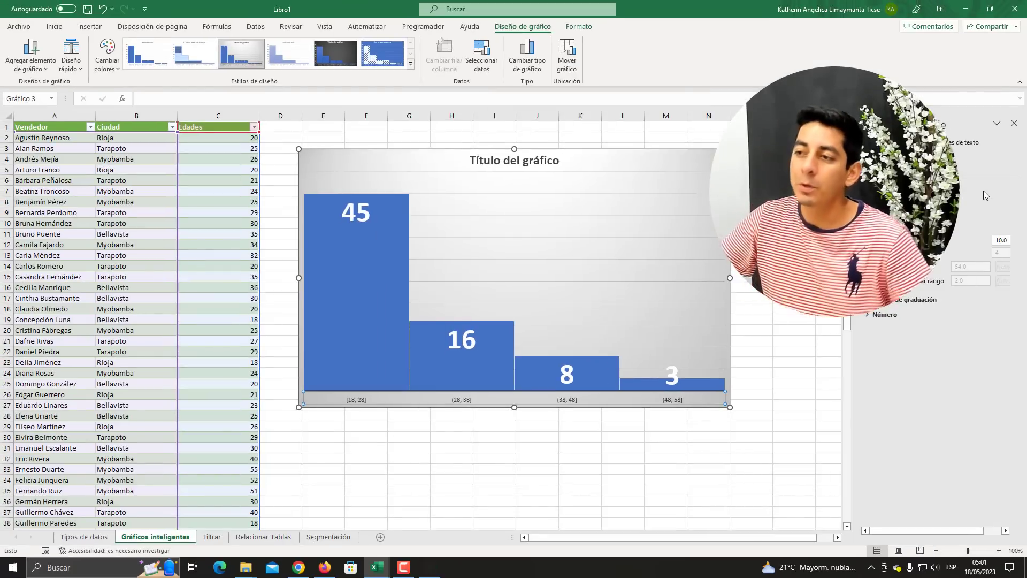
{"action": "key", "text": "super+plus"}
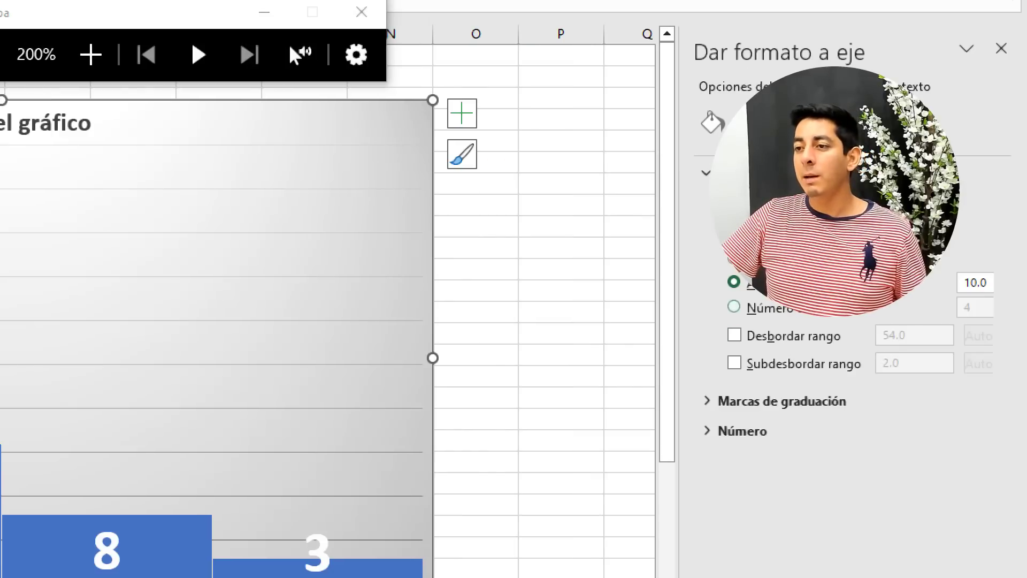
{"action": "left_click", "coordinate": [733, 306]}
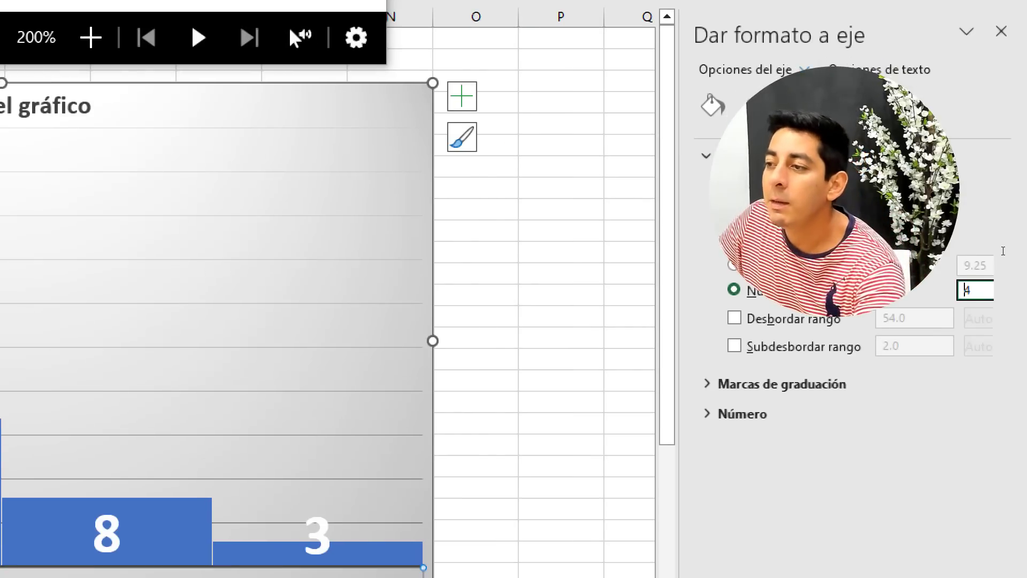
{"action": "key", "text": "super+Escape"}
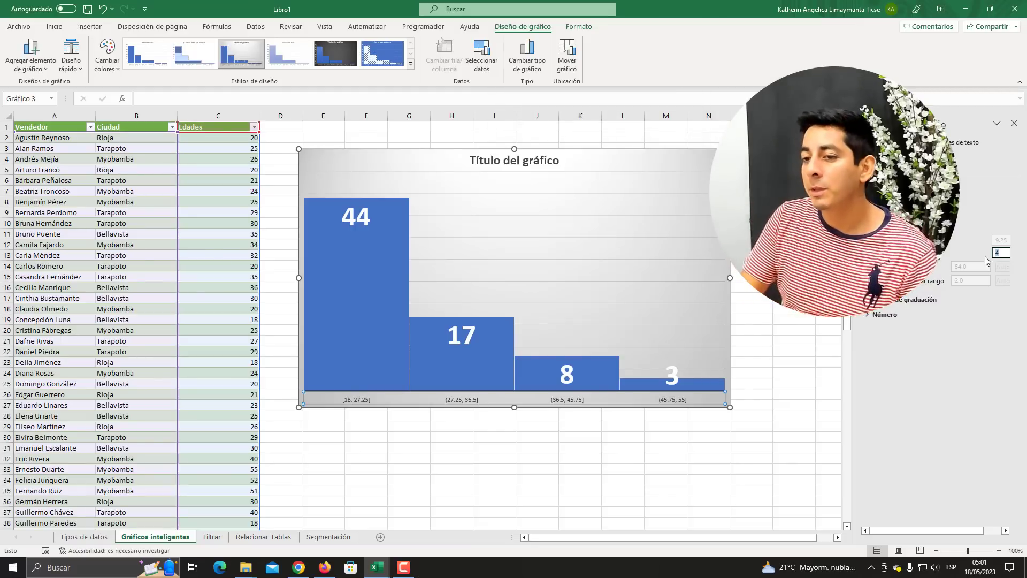
{"action": "type", "text": "2"}
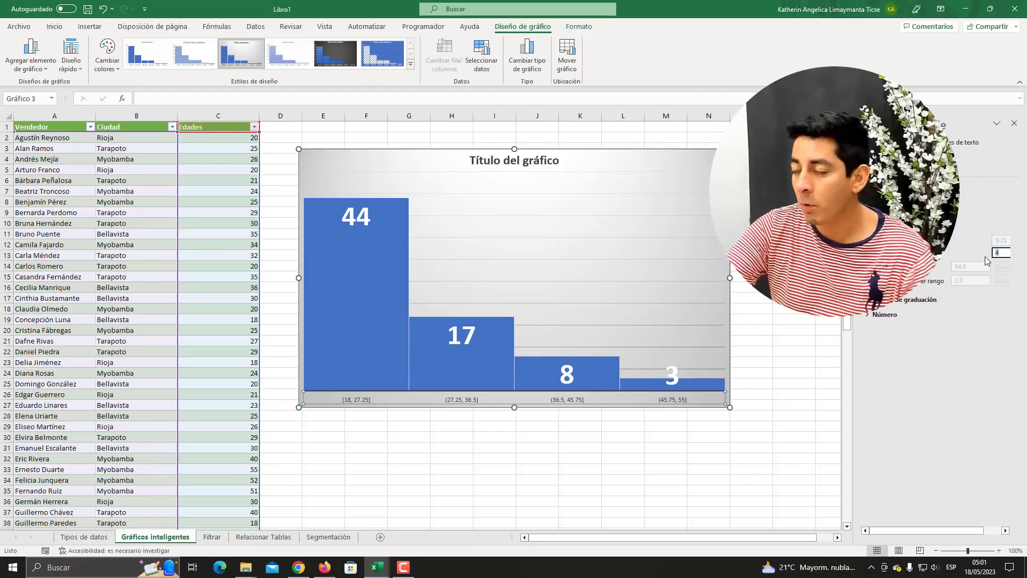
{"action": "key", "text": "Return"}
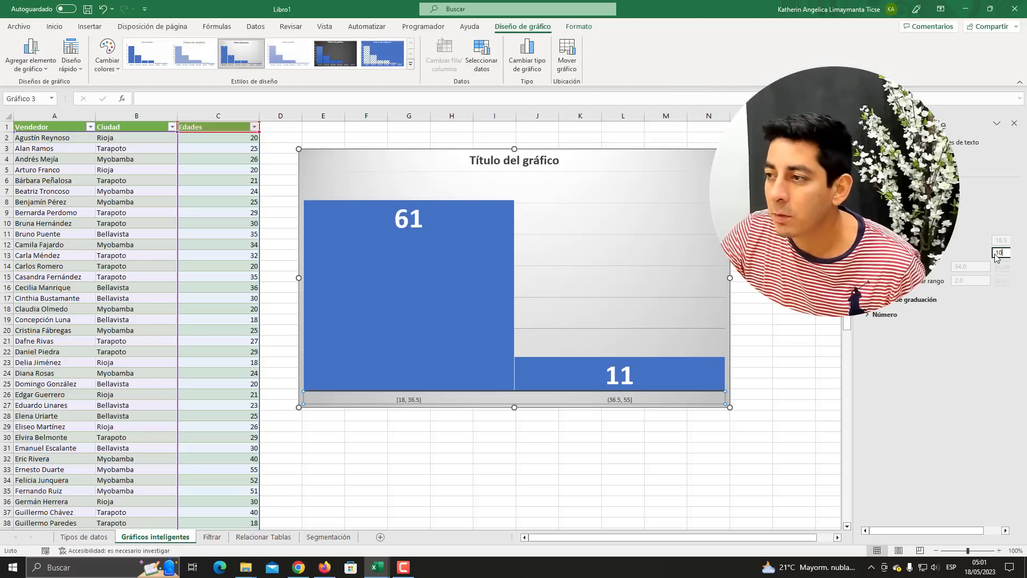
{"action": "type", "text": "0"}
{"action": "key", "text": "Return"}
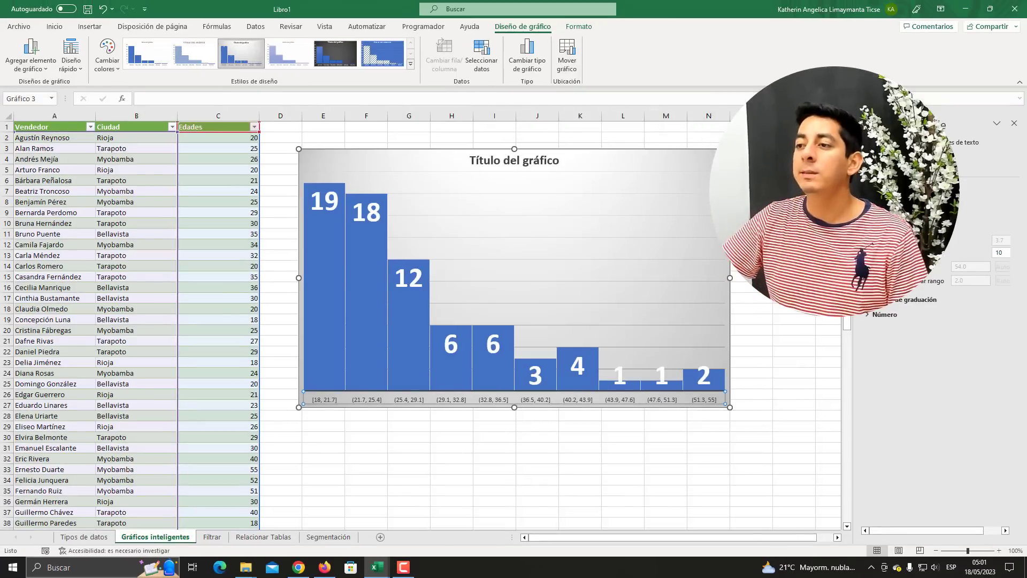
{"action": "left_click", "coordinate": [970, 237]}
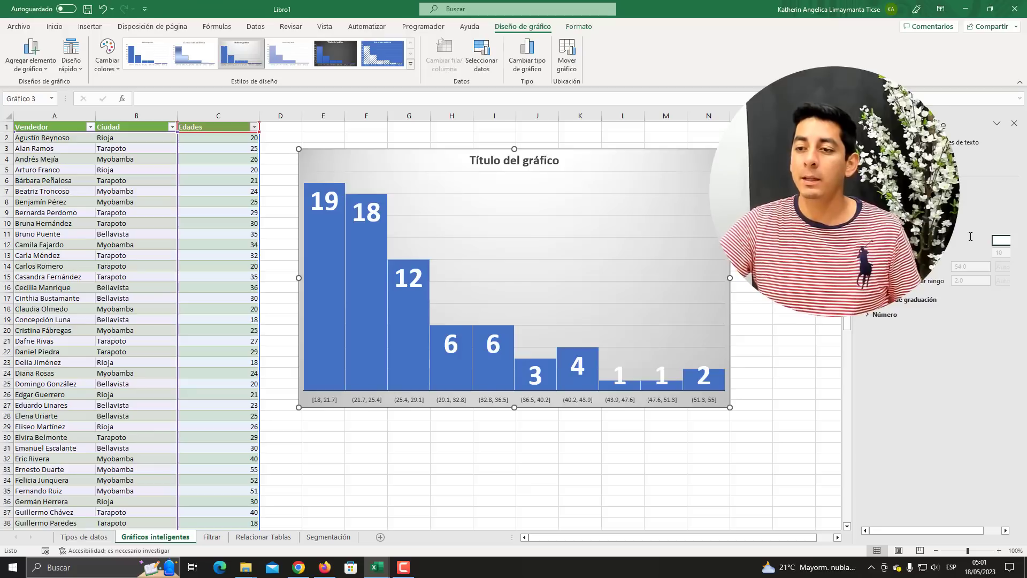
{"action": "key", "text": "Return"}
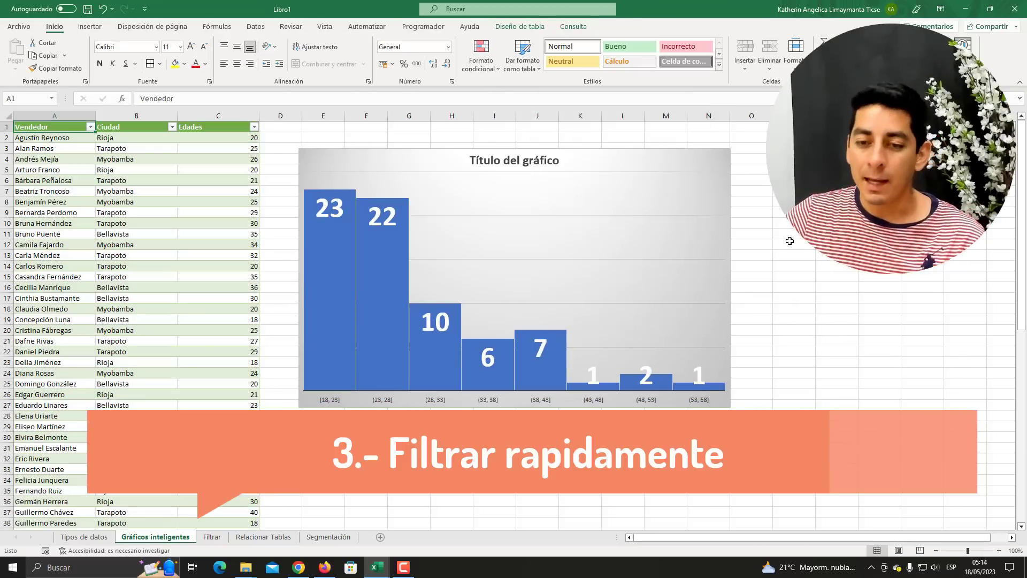
{"action": "left_click", "coordinate": [212, 537]}
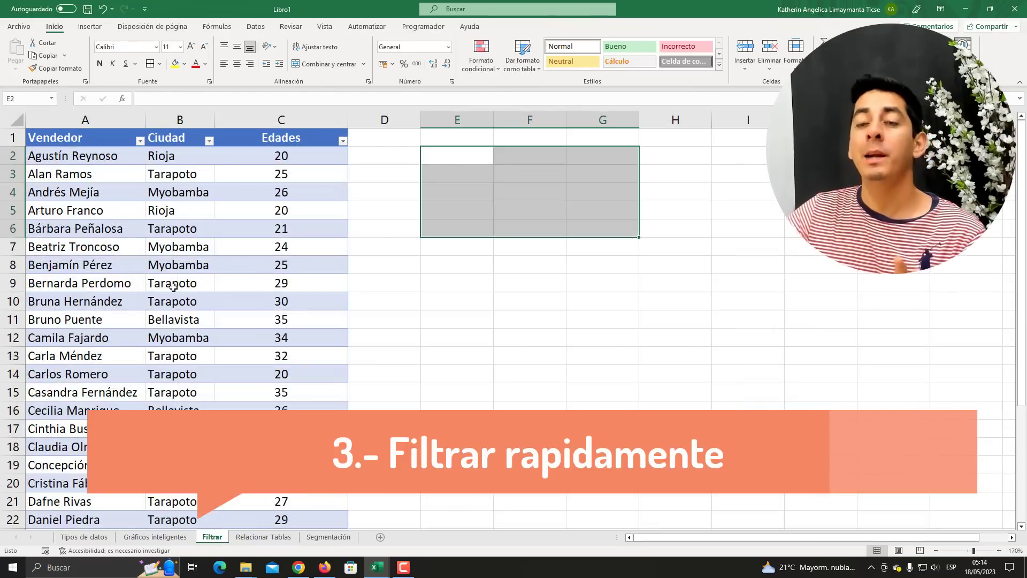
{"action": "left_click", "coordinate": [195, 191]}
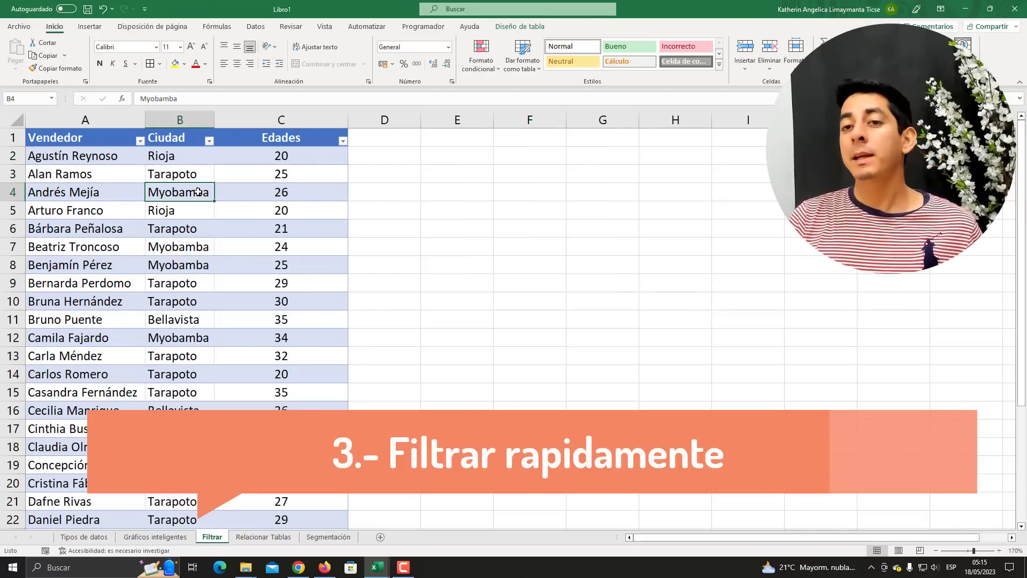
{"action": "left_click", "coordinate": [343, 142]}
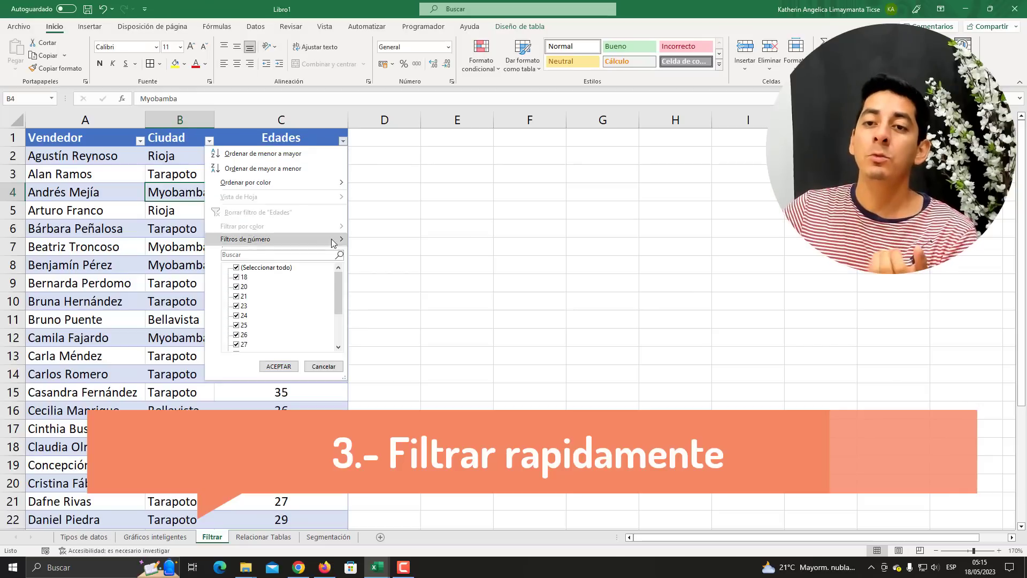
{"action": "scroll", "coordinate": [303, 319], "scroll_direction": "down", "scroll_amount": 3}
{"action": "scroll", "coordinate": [302, 320], "scroll_direction": "up", "scroll_amount": 3}
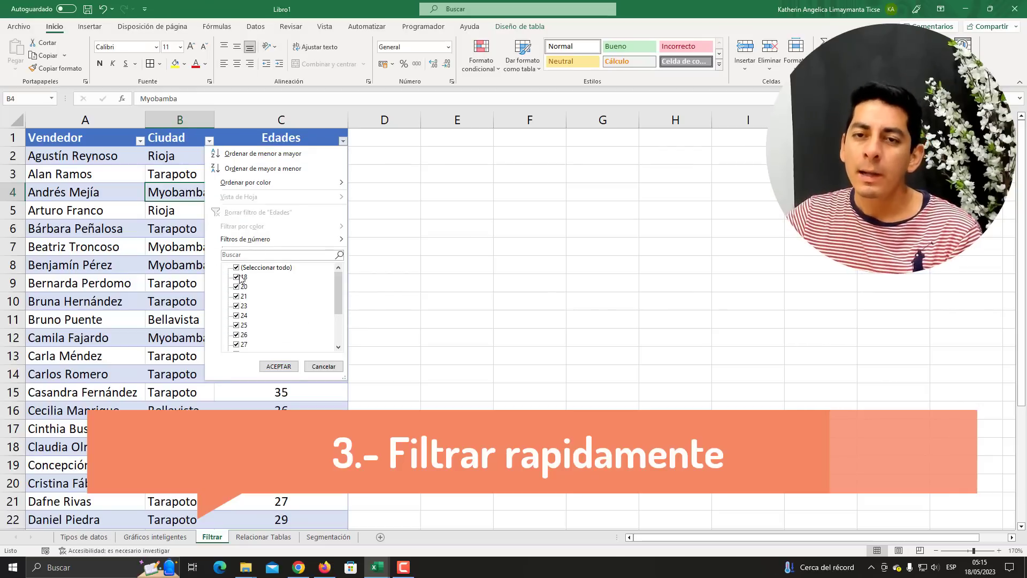
{"action": "left_click", "coordinate": [178, 239]}
{"action": "left_click", "coordinate": [177, 234]}
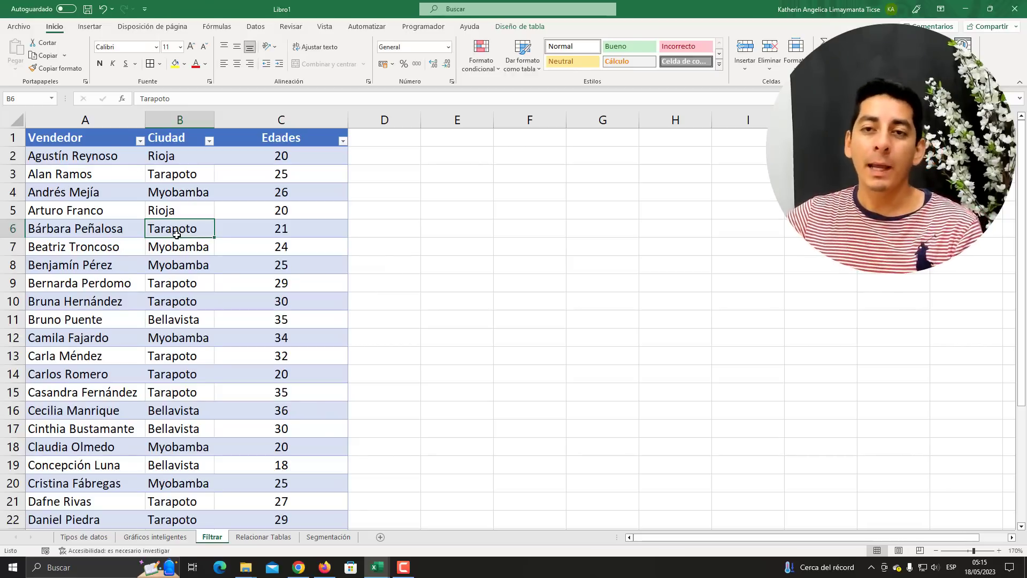
{"action": "left_click_drag", "start_coordinate": [85, 120], "coordinate": [327, 119]}
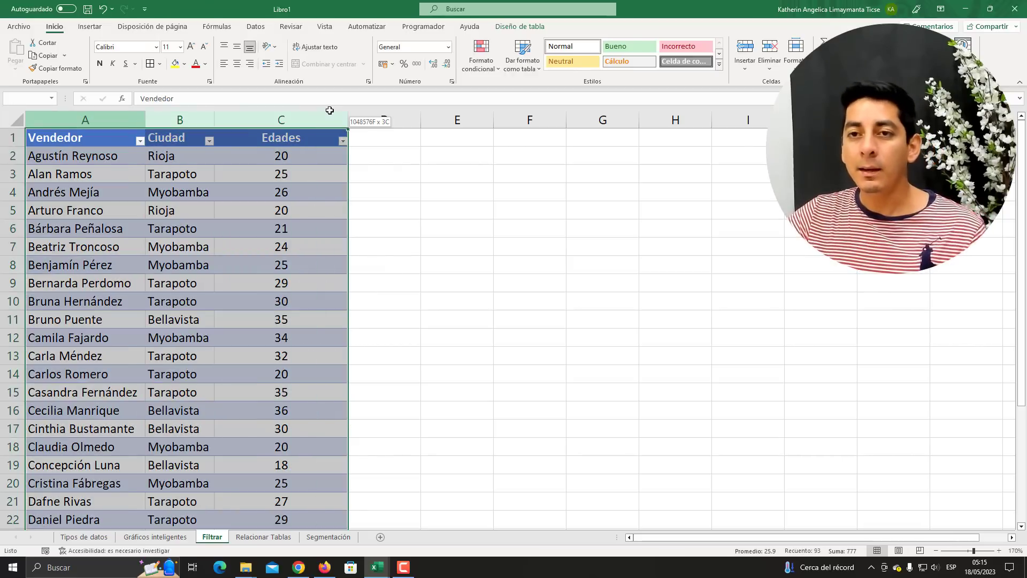
{"action": "left_click", "coordinate": [126, 115]}
{"action": "left_click", "coordinate": [180, 119]}
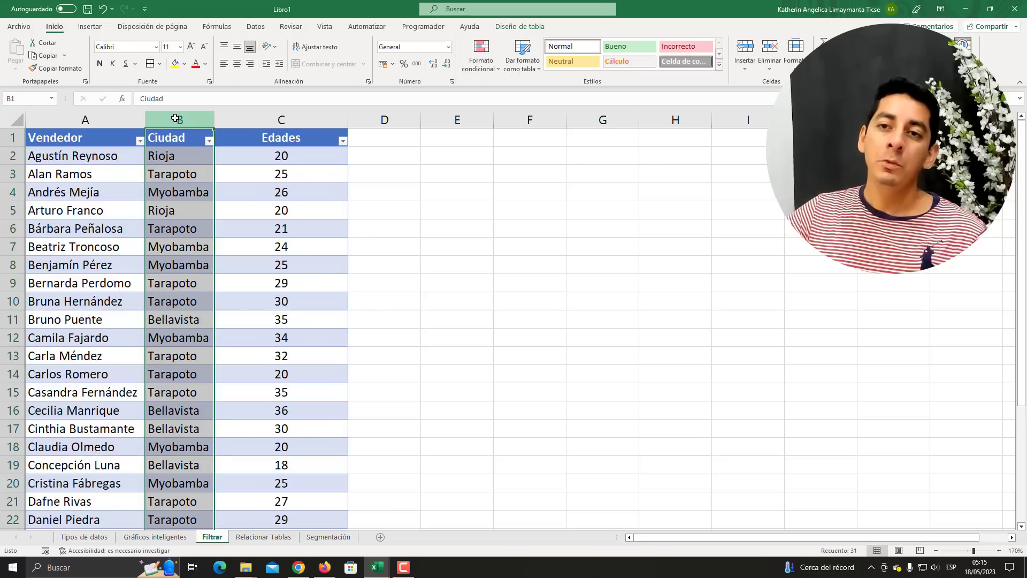
{"action": "left_click", "coordinate": [273, 118]}
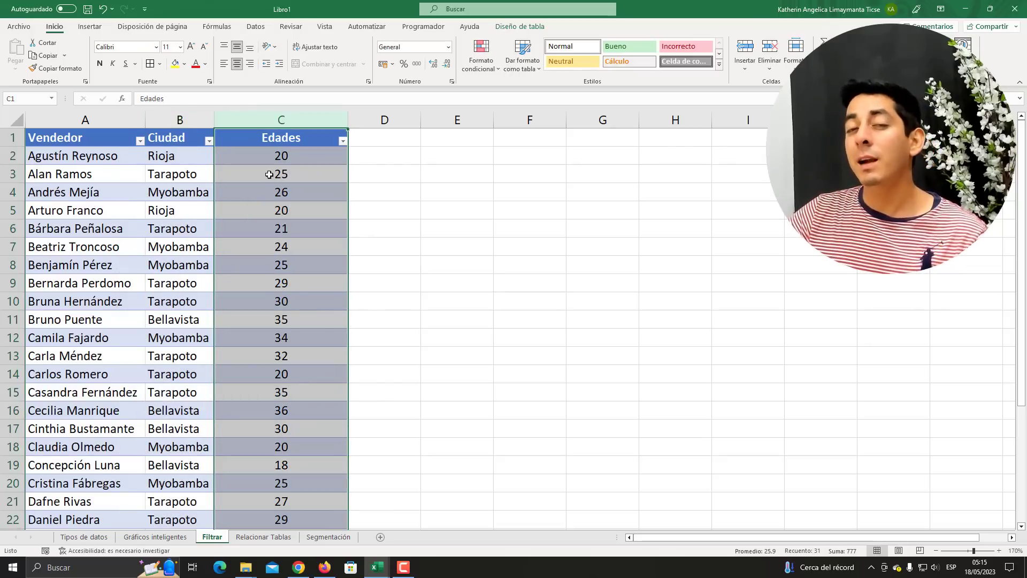
{"action": "left_click", "coordinate": [279, 170]}
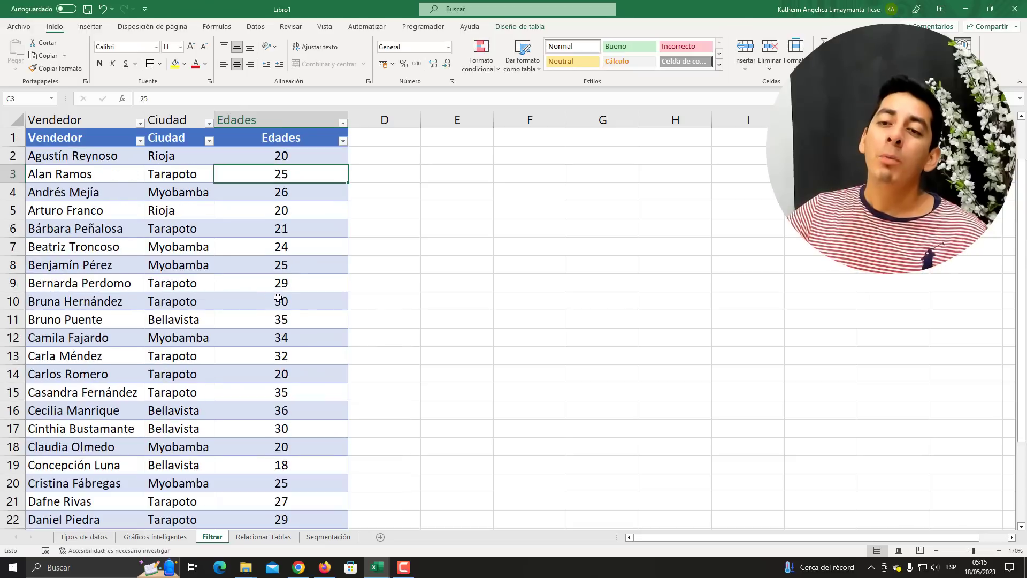
{"action": "left_click", "coordinate": [296, 246]}
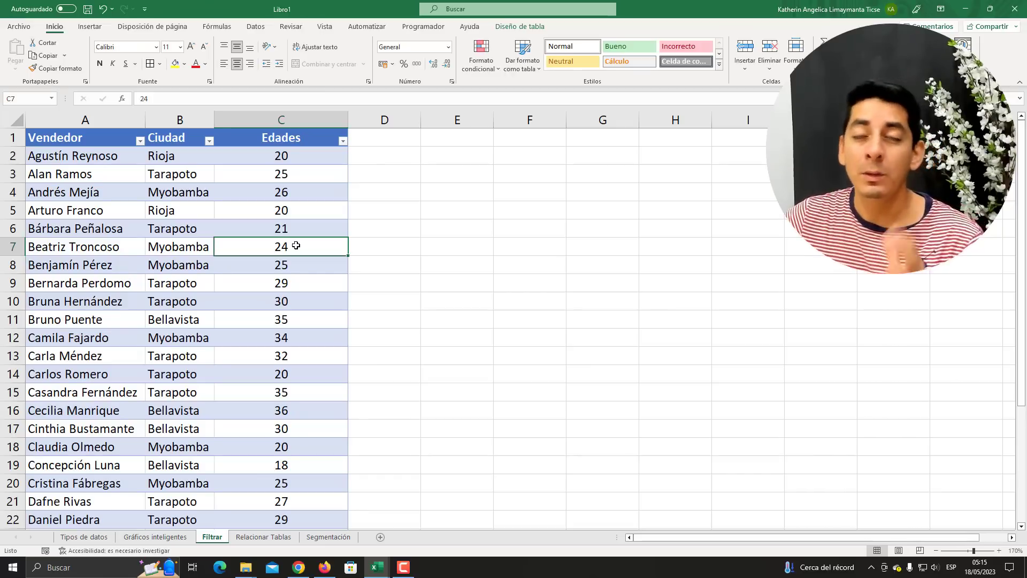
{"action": "left_click", "coordinate": [473, 158]}
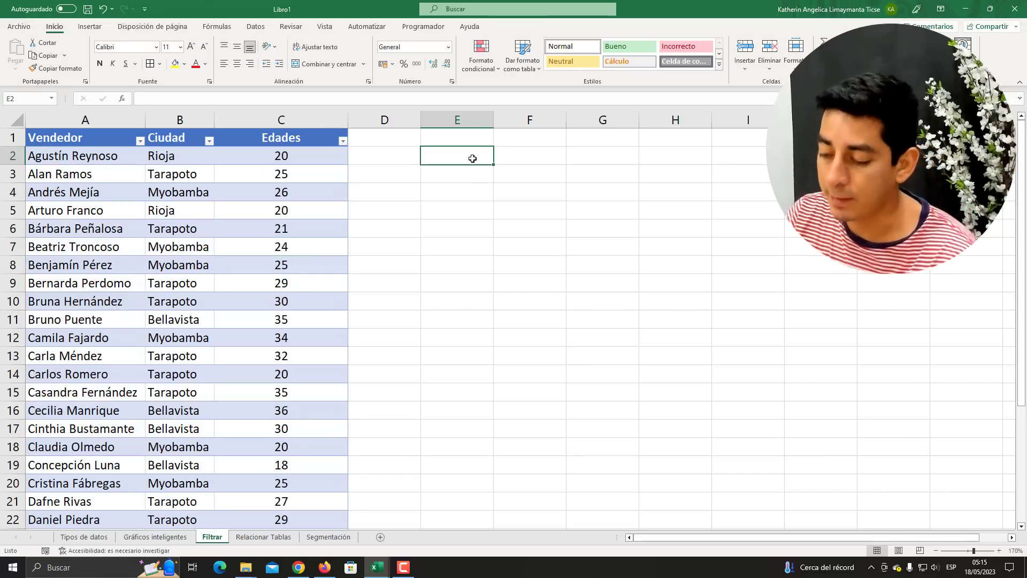
Enter =FILTRAR(Tabla2;Tabla2[Edades]>30) in E2 to spill the sellers older than 30
{"action": "type", "text": "=Filtrar"}
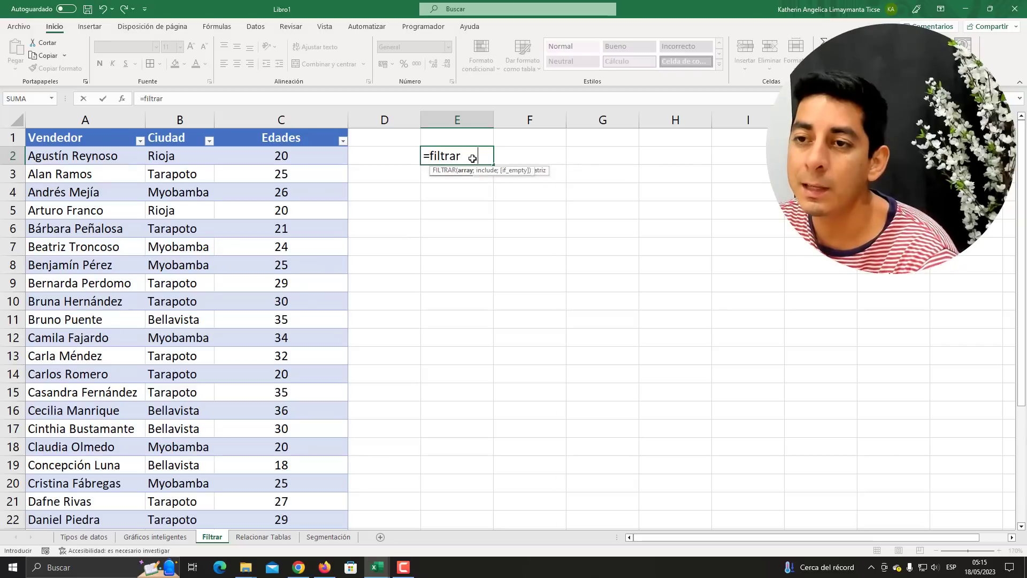
{"action": "key", "text": "Tab"}
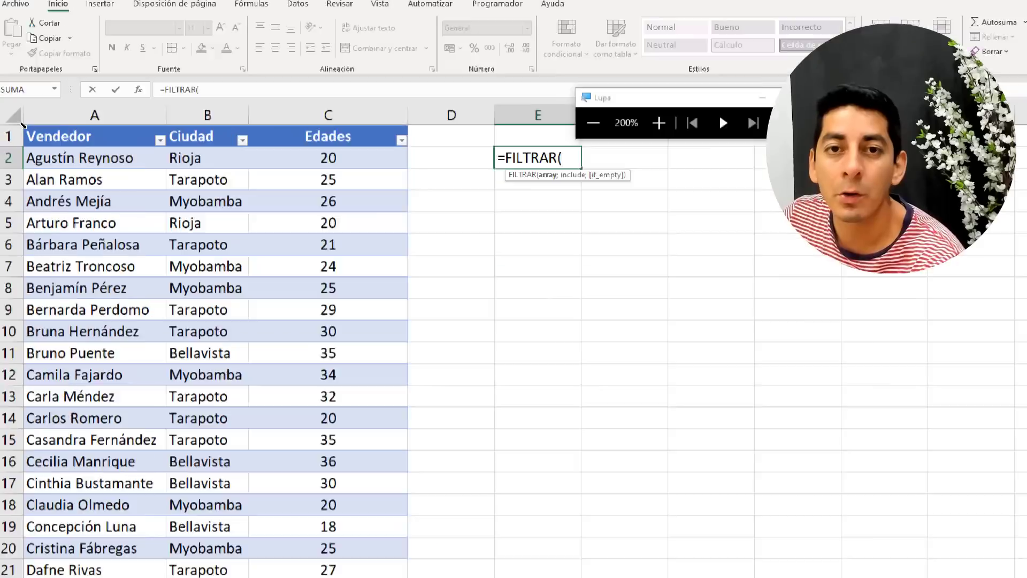
{"action": "left_click", "coordinate": [24, 125]}
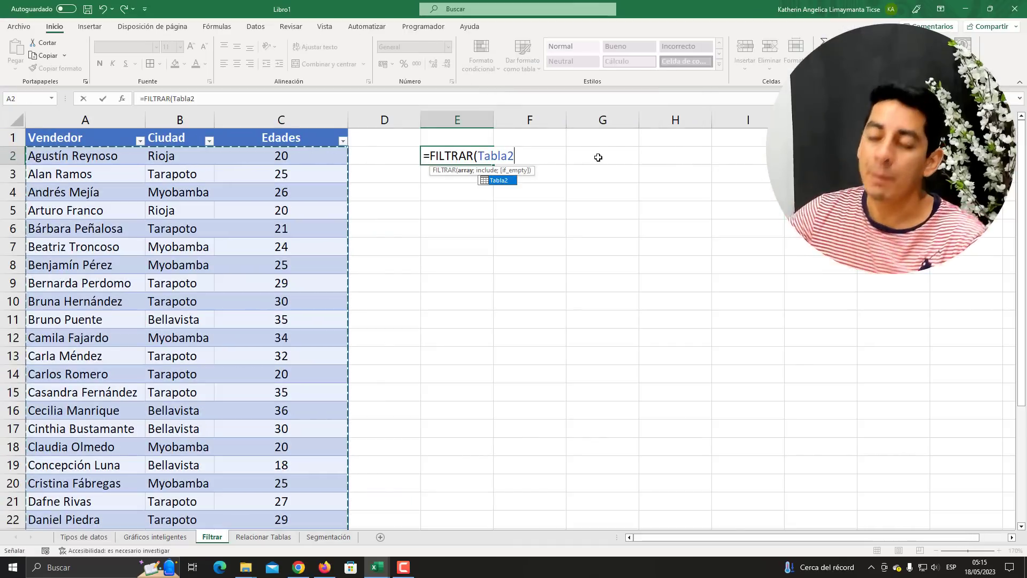
{"action": "type", "text": ";"}
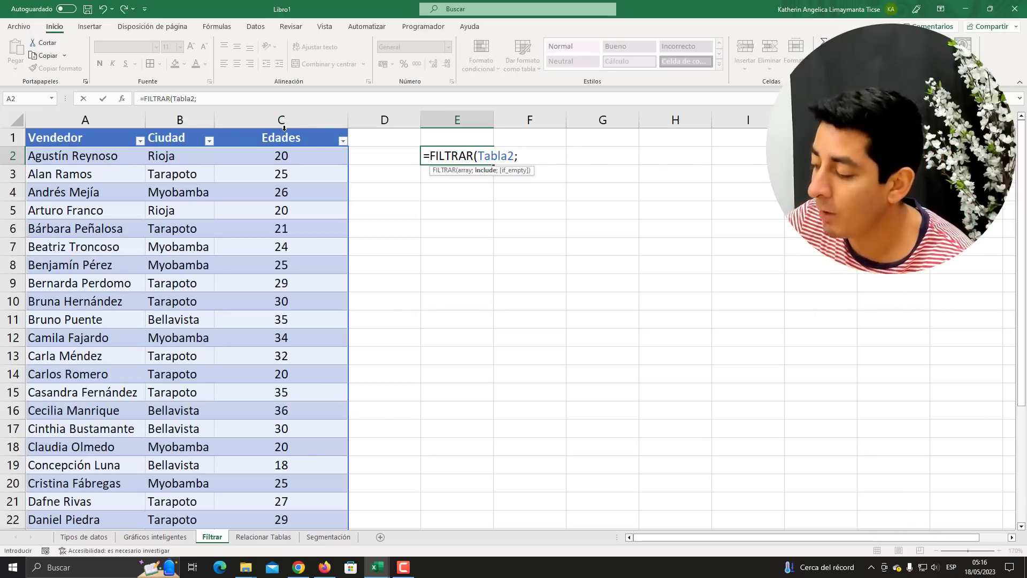
{"action": "key", "text": "super+plus"}
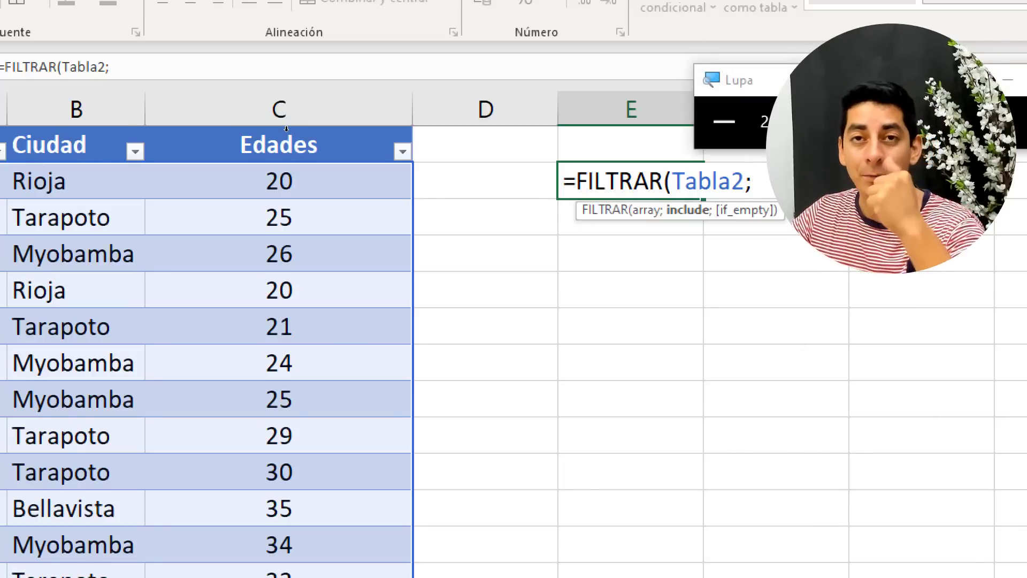
{"action": "key", "text": "super+minus"}
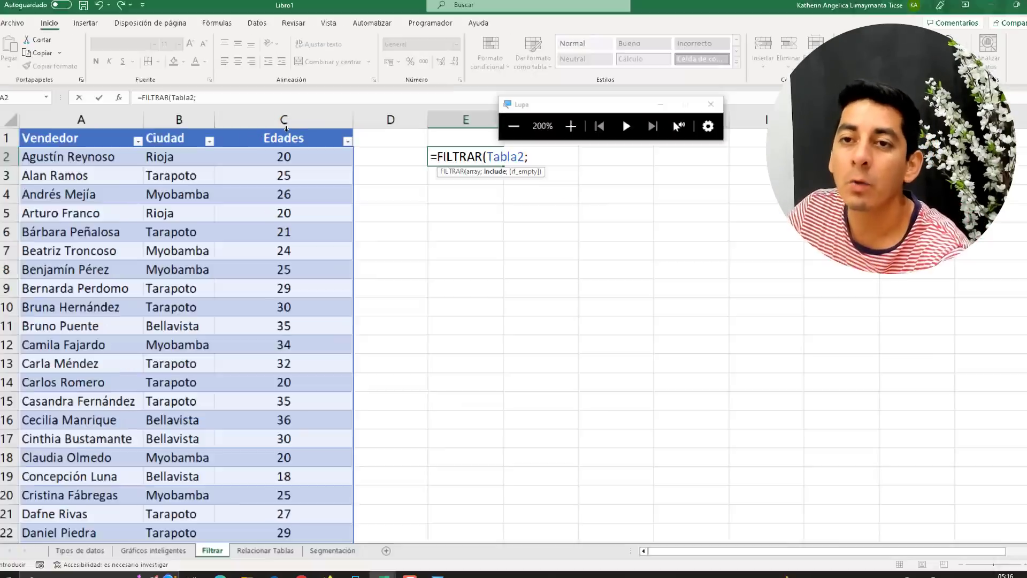
{"action": "key", "text": "super+Escape"}
{"action": "left_click", "coordinate": [322, 130]}
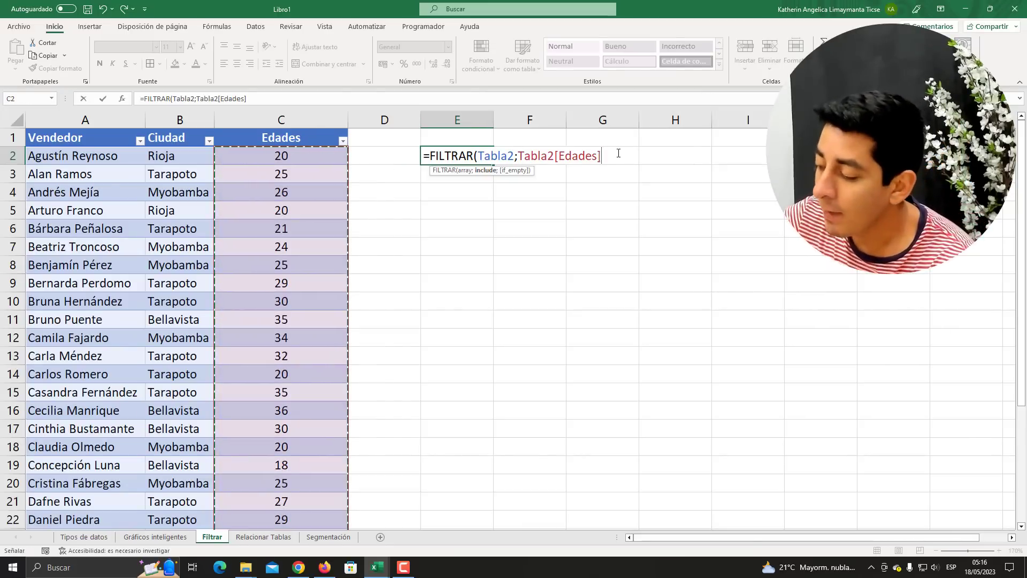
{"action": "type", "text": ">"}
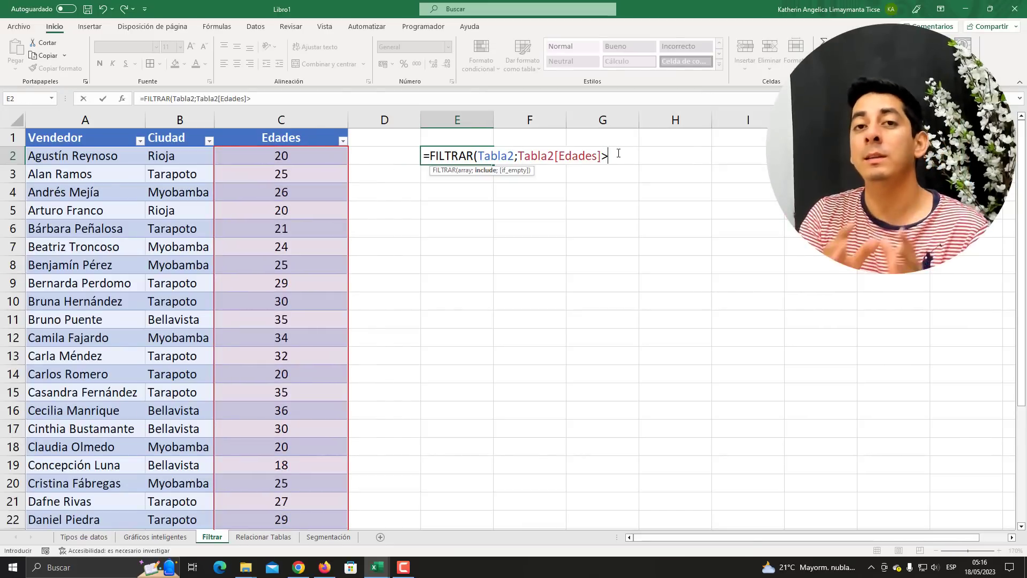
{"action": "type", "text": "3"}
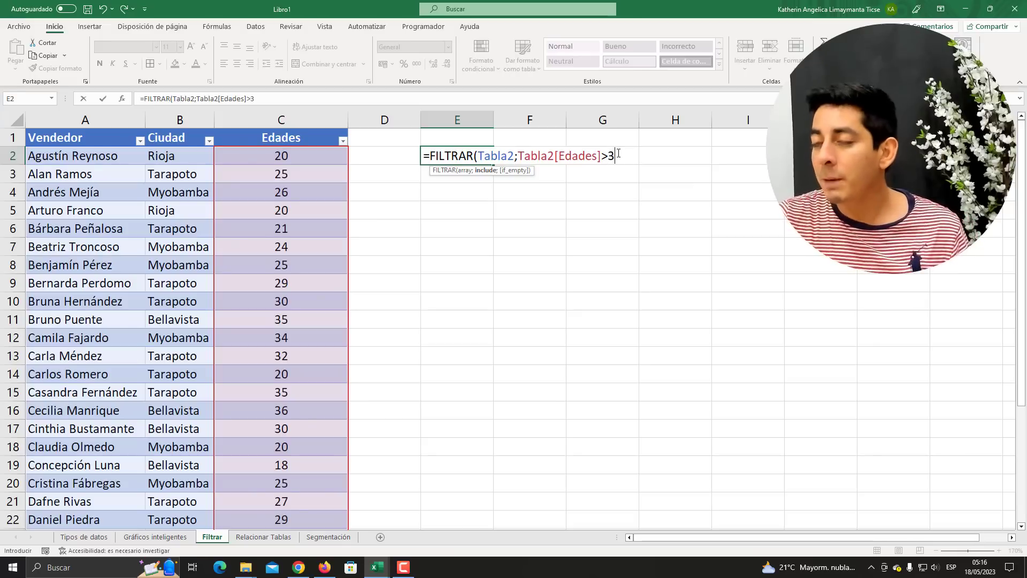
{"action": "type", "text": "0"}
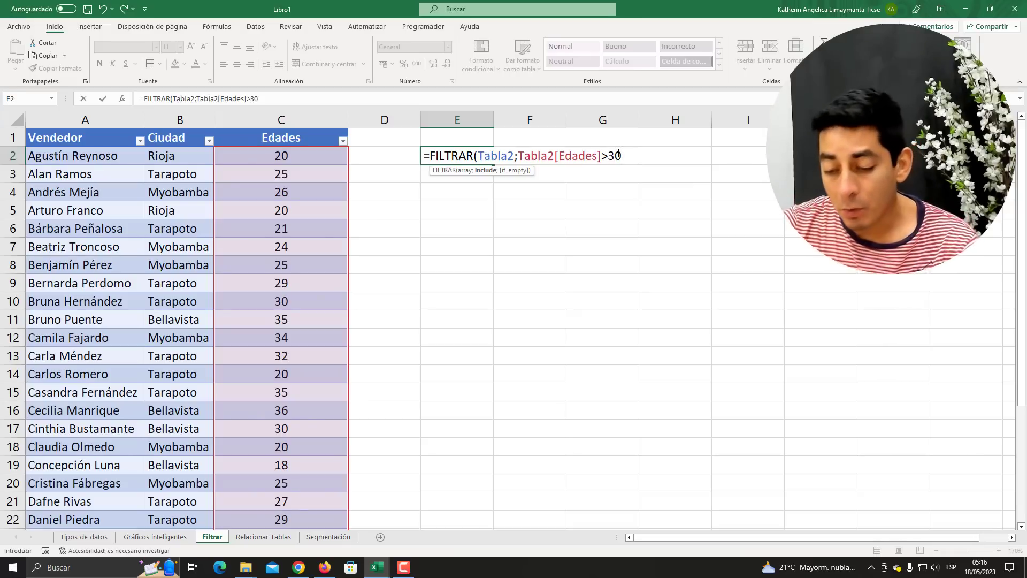
{"action": "type", "text": ")"}
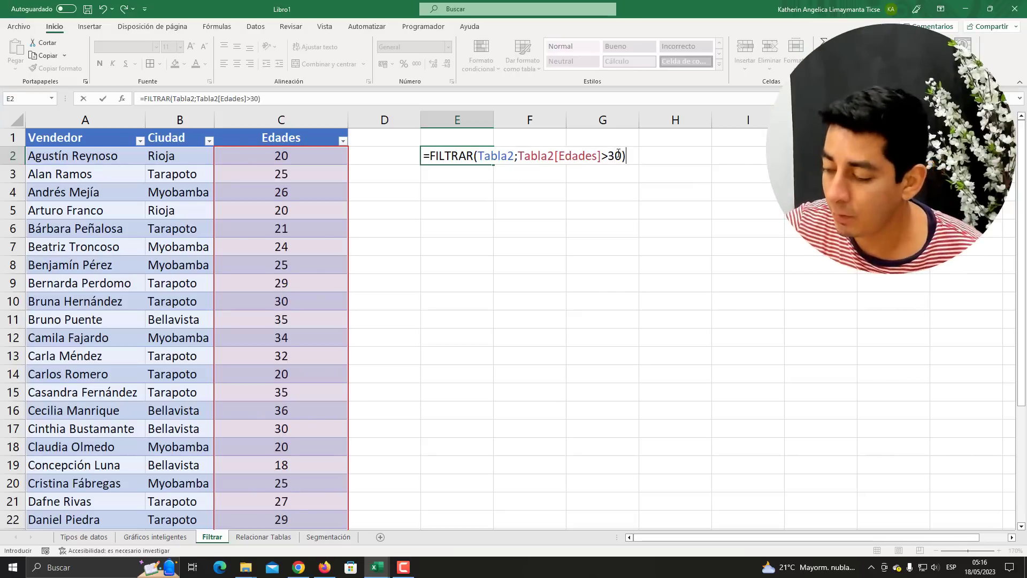
{"action": "key", "text": "Return"}
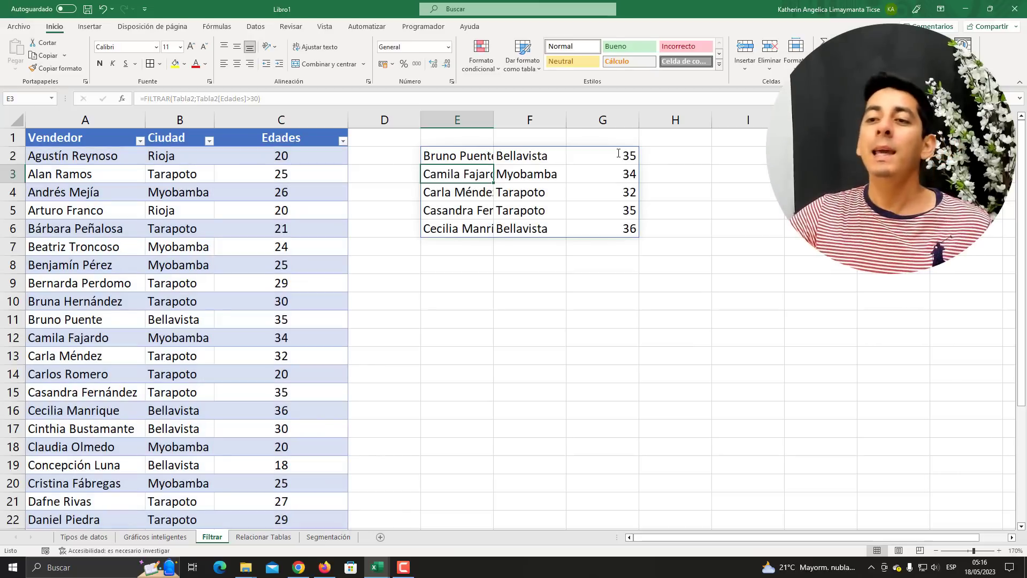
Widen columns E and F to fit the names and cities, and review the E2:G6 result
{"action": "double_click", "coordinate": [493, 120]}
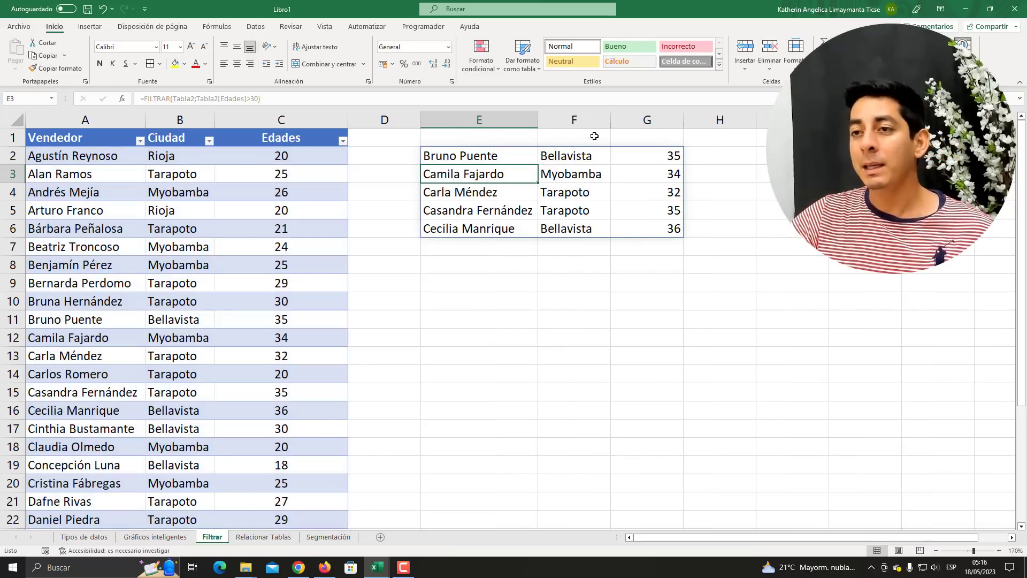
{"action": "left_click_drag", "start_coordinate": [613, 120], "coordinate": [644, 117]}
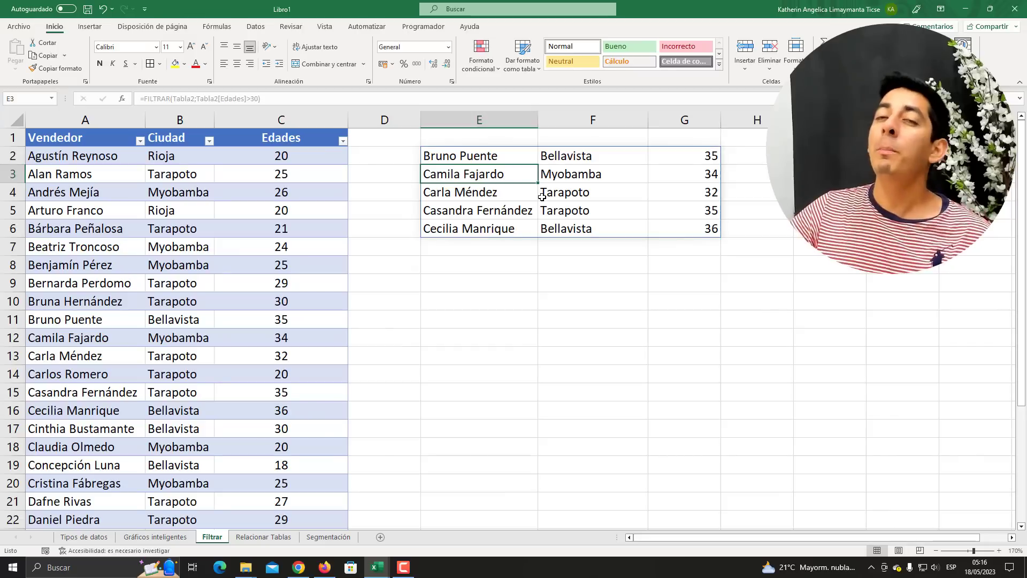
{"action": "left_click", "coordinate": [507, 158]}
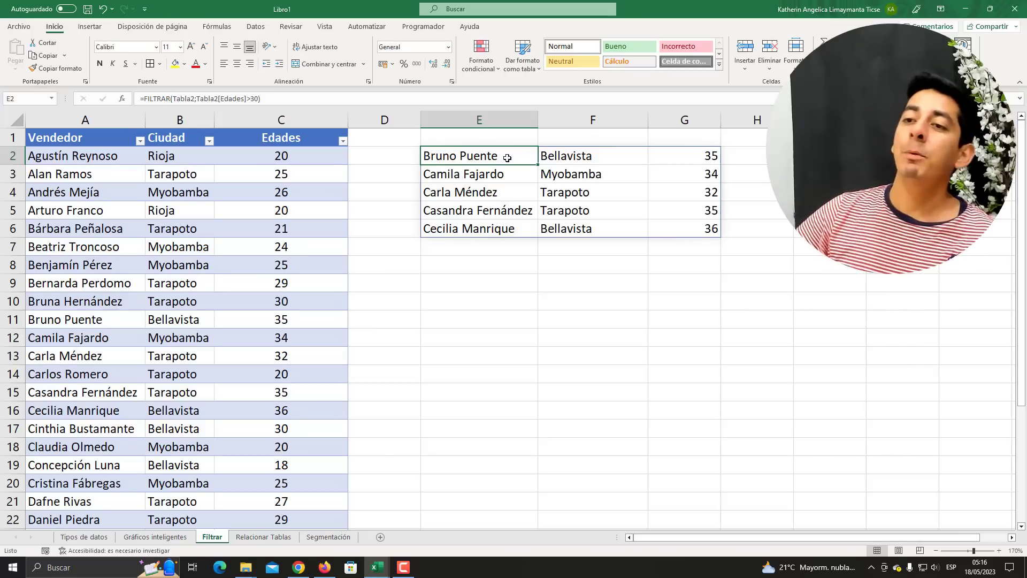
{"action": "left_click_drag", "start_coordinate": [488, 159], "coordinate": [703, 228]}
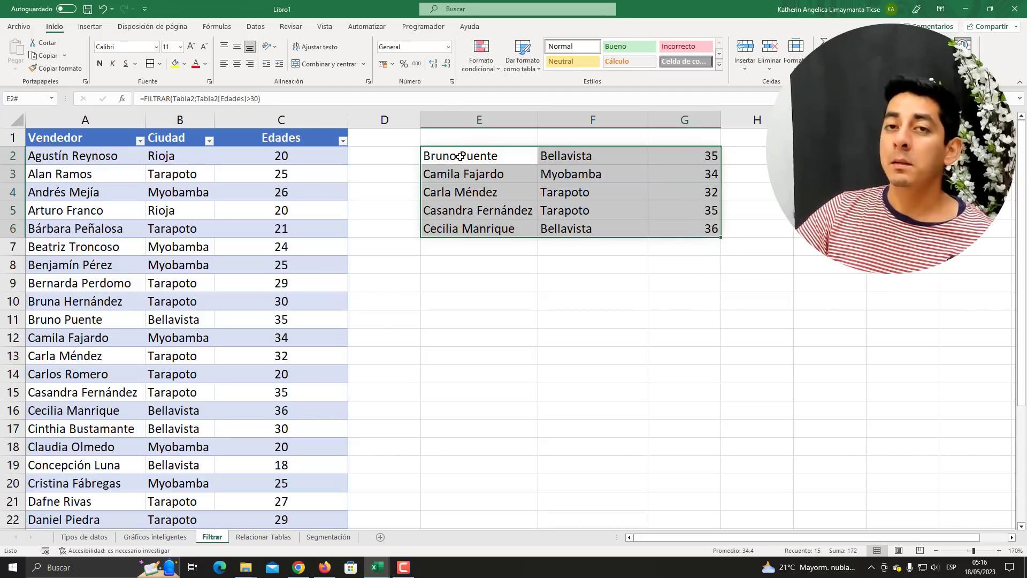
{"action": "left_click", "coordinate": [598, 120]}
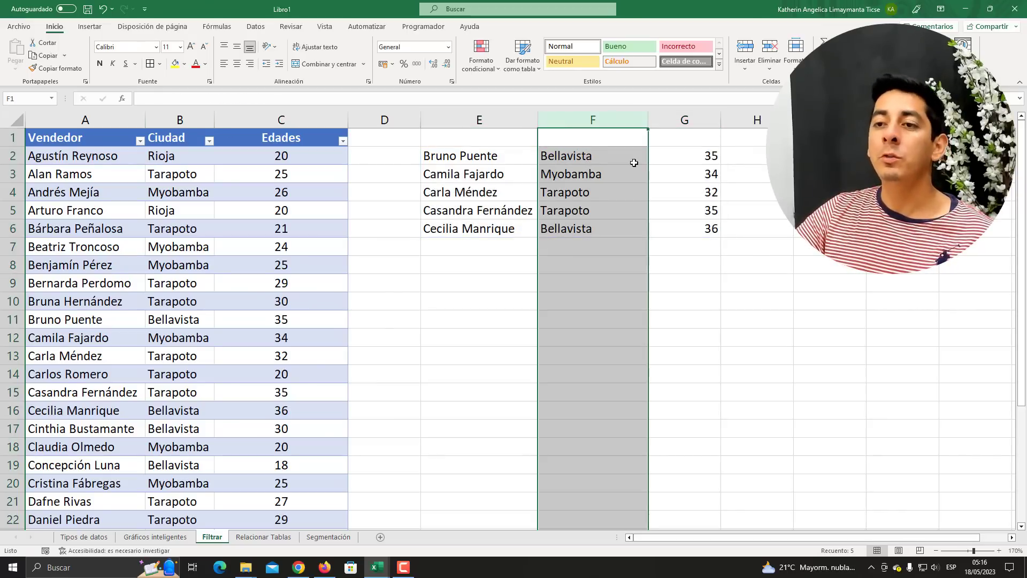
Rewrite E2 as =ORDENAR(FILTRAR(Tabla2;Tabla2[Edades]>30);2;1) to sort ascending by city
{"action": "left_click", "coordinate": [425, 161]}
{"action": "key", "text": "F2"}
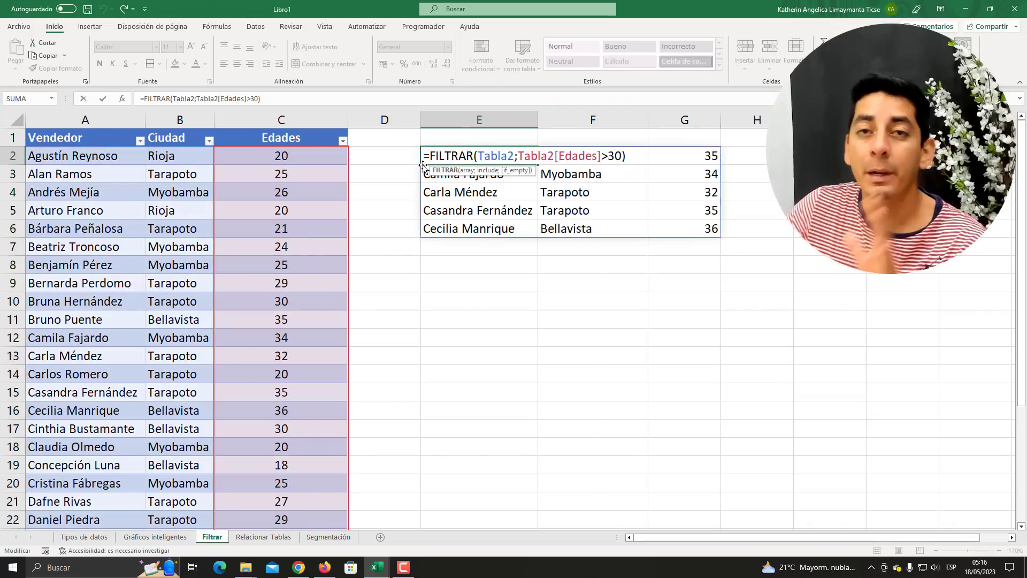
{"action": "left_click", "coordinate": [430, 155]}
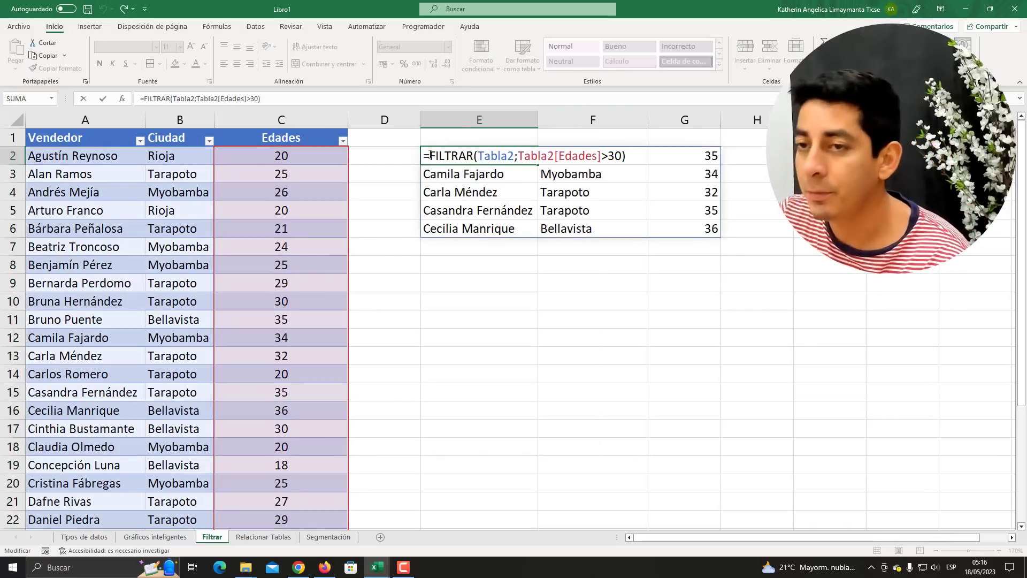
{"action": "key", "text": "super+plus"}
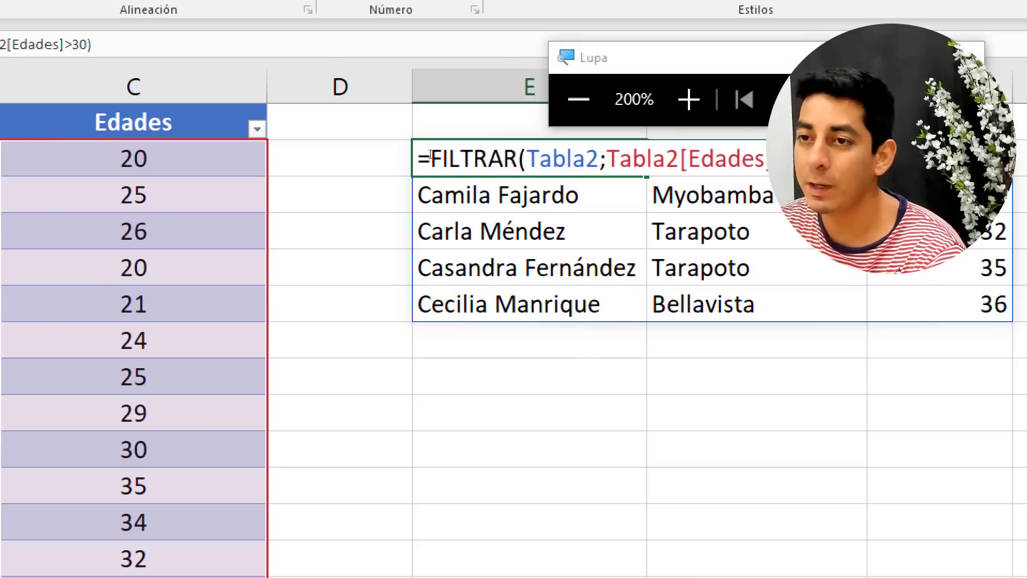
{"action": "type", "text": "ORDENAR"}
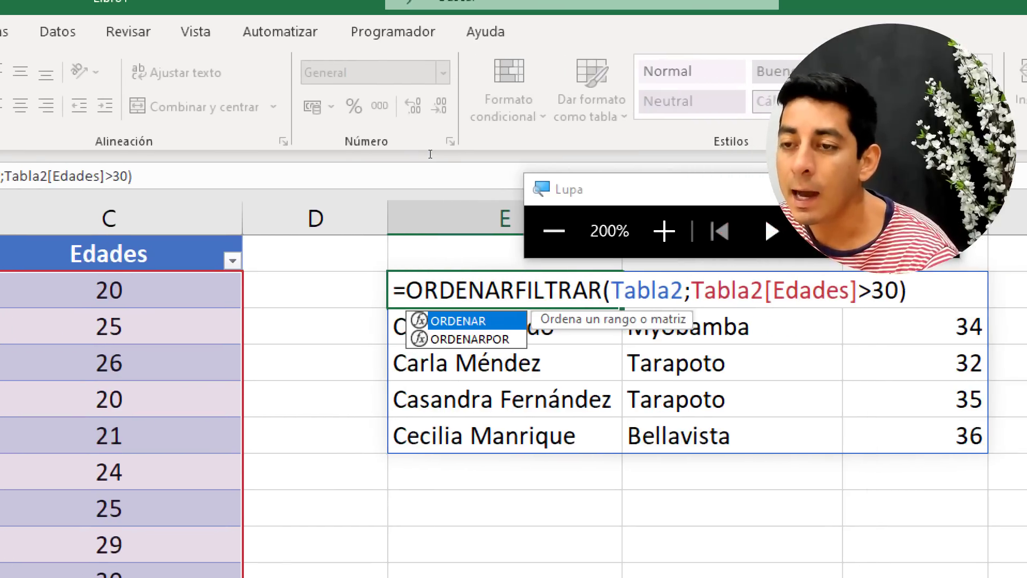
{"action": "type", "text": "("}
{"action": "key", "text": "super+Escape"}
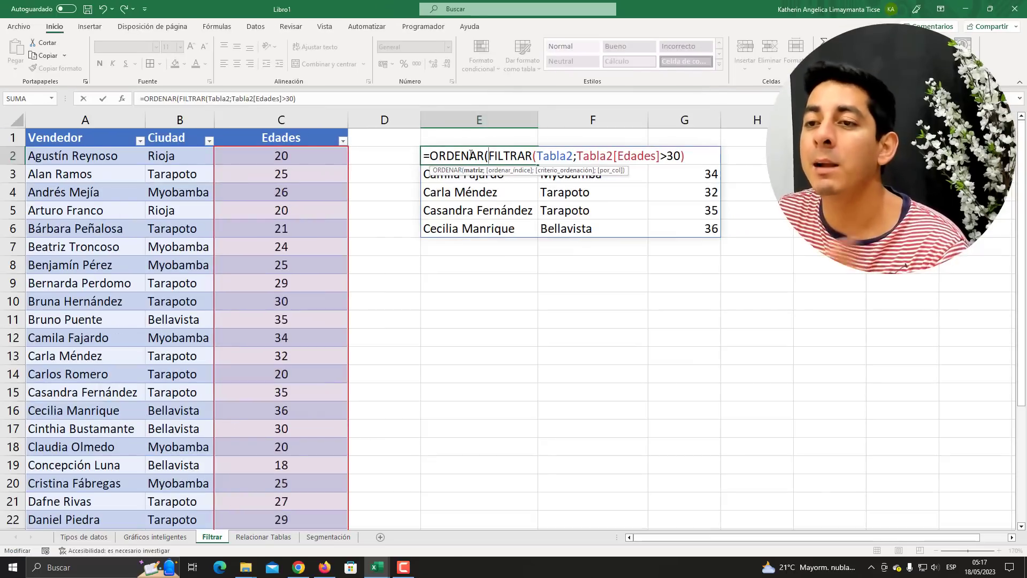
{"action": "left_click", "coordinate": [685, 155]}
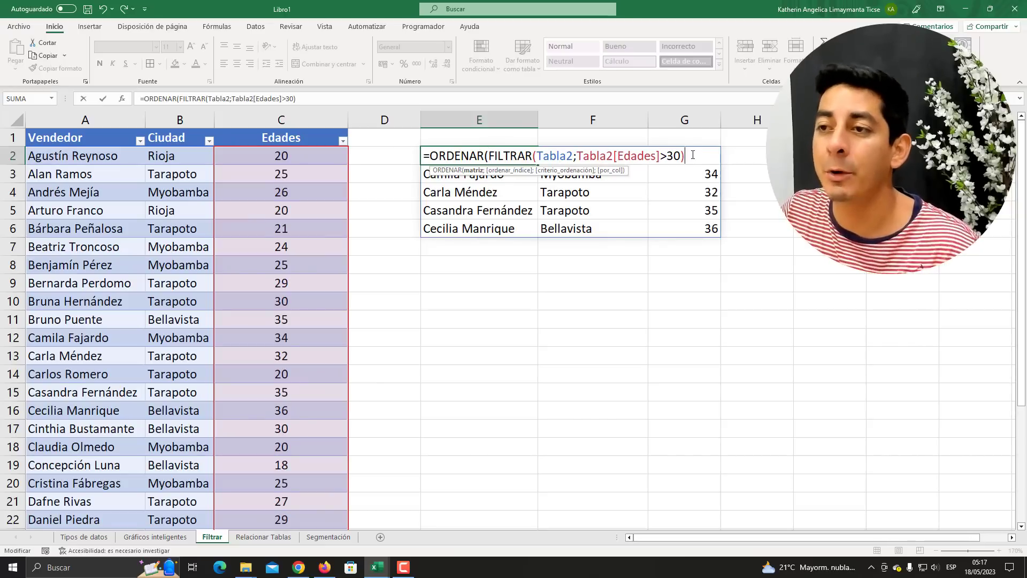
{"action": "type", "text": ";"}
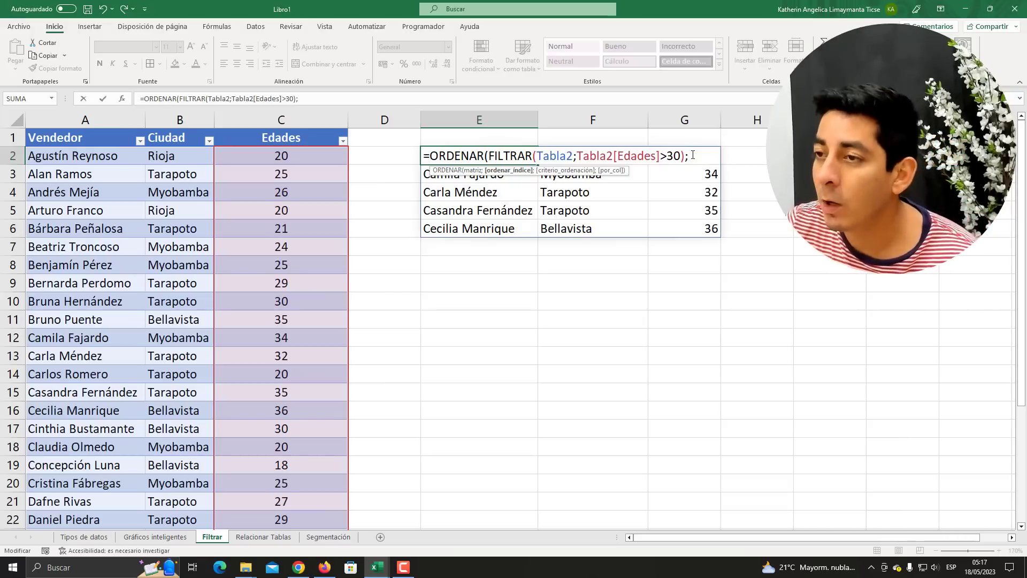
{"action": "type", "text": "2;"}
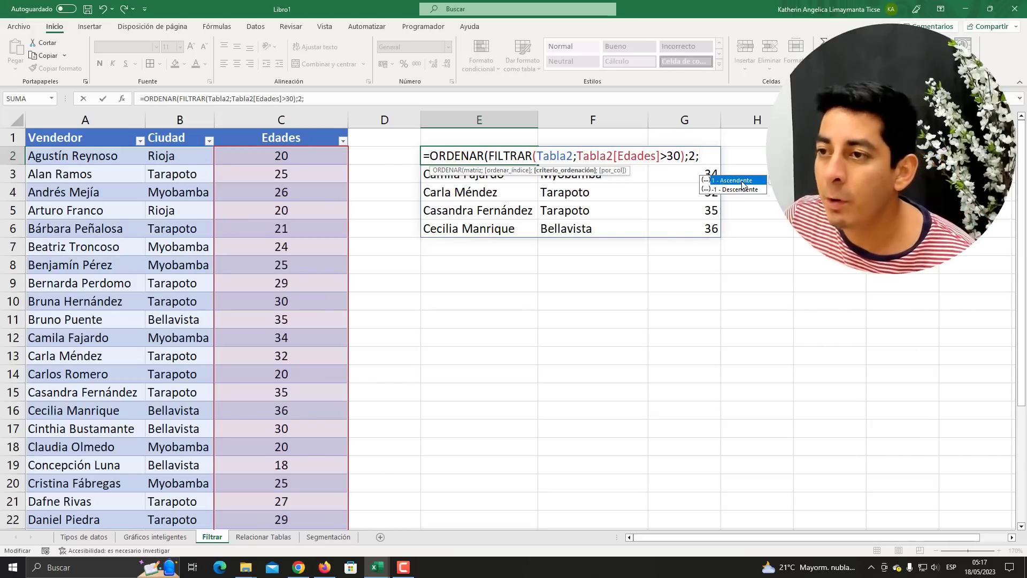
{"action": "type", "text": "1)"}
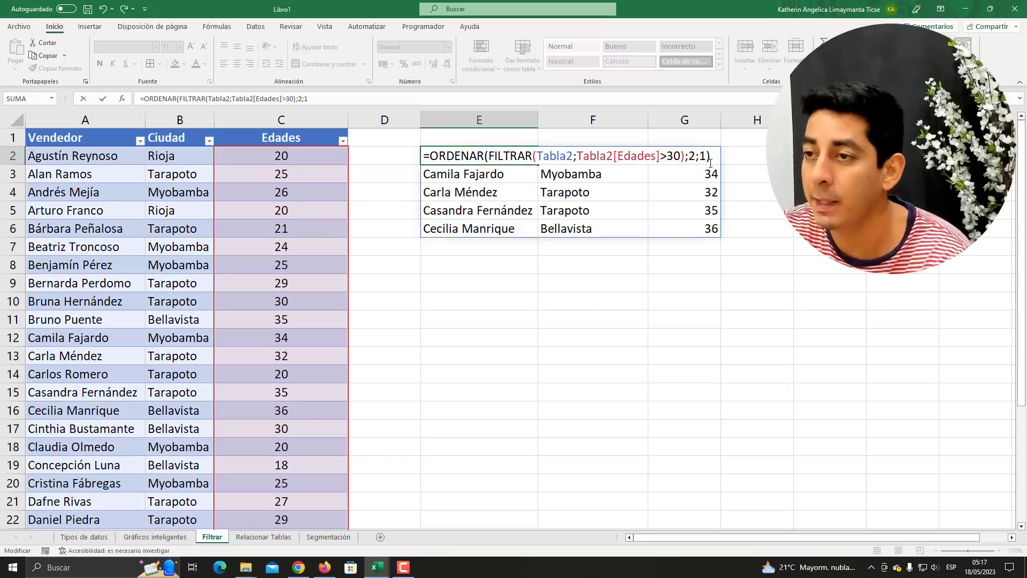
{"action": "key", "text": "Return"}
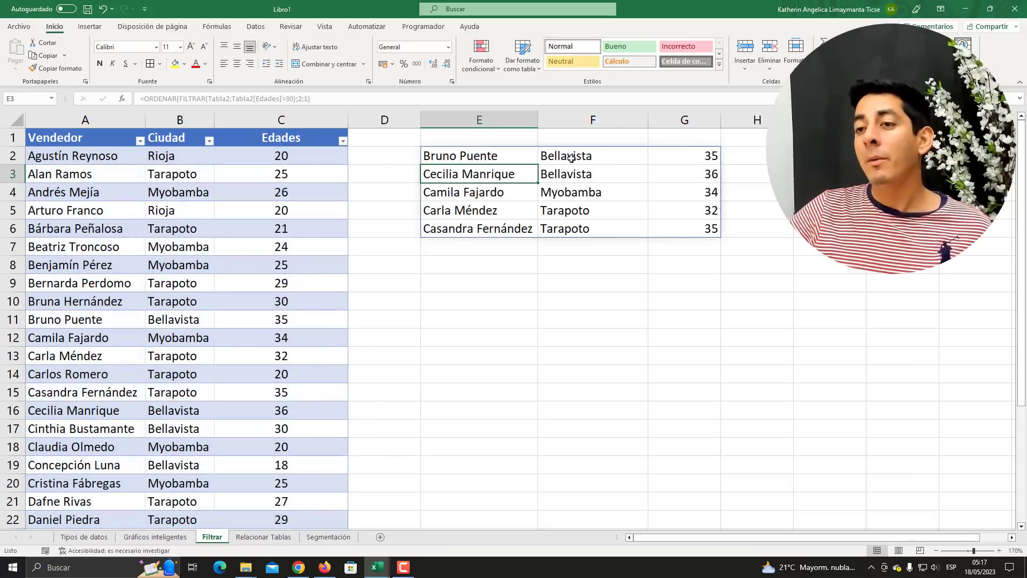
Select the sorted city and age values and the E2 formula cell to verify the order
{"action": "left_click_drag", "start_coordinate": [571, 158], "coordinate": [571, 225]}
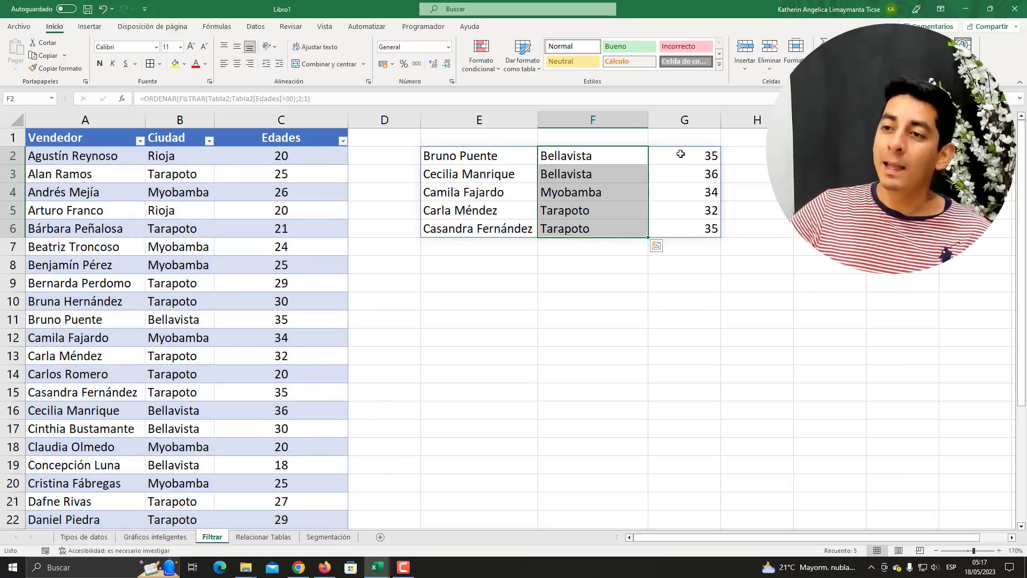
{"action": "left_click_drag", "start_coordinate": [684, 155], "coordinate": [689, 234]}
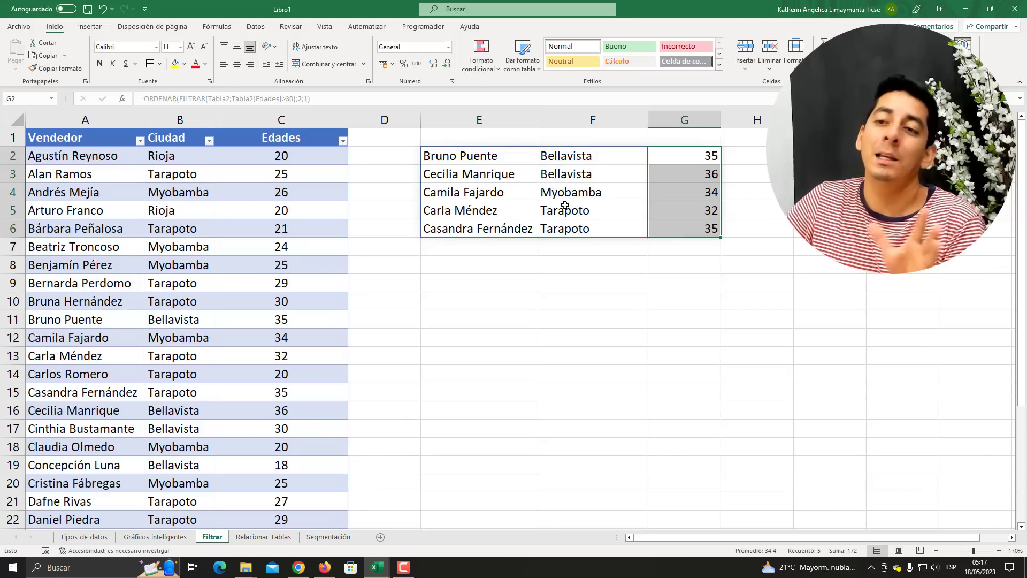
{"action": "left_click", "coordinate": [483, 151]}
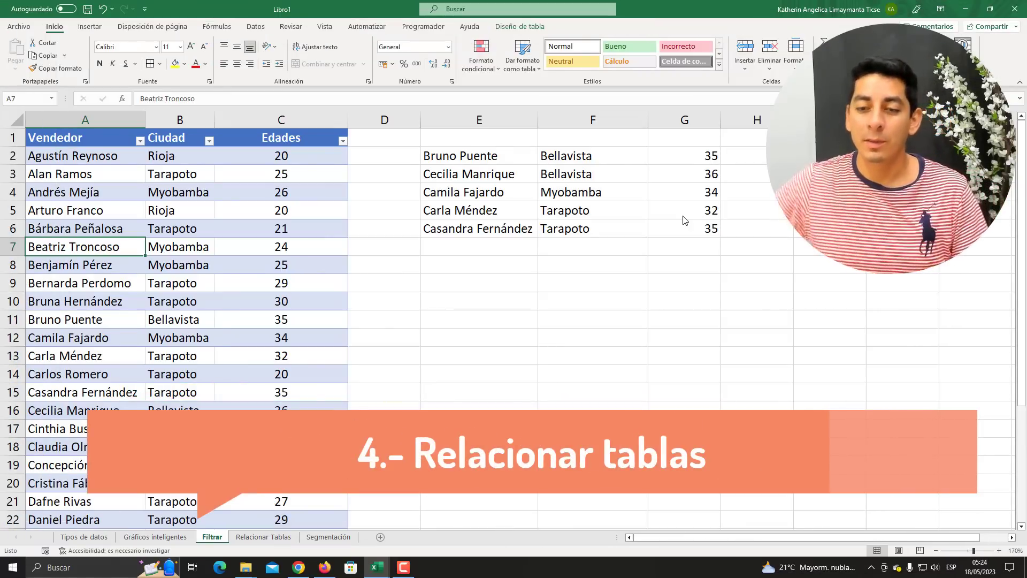
On the Relacionar Tablas sheet, read the table names Ventas, Vendedores and Tabla5 in Diseño de tabla
{"action": "left_click", "coordinate": [263, 537]}
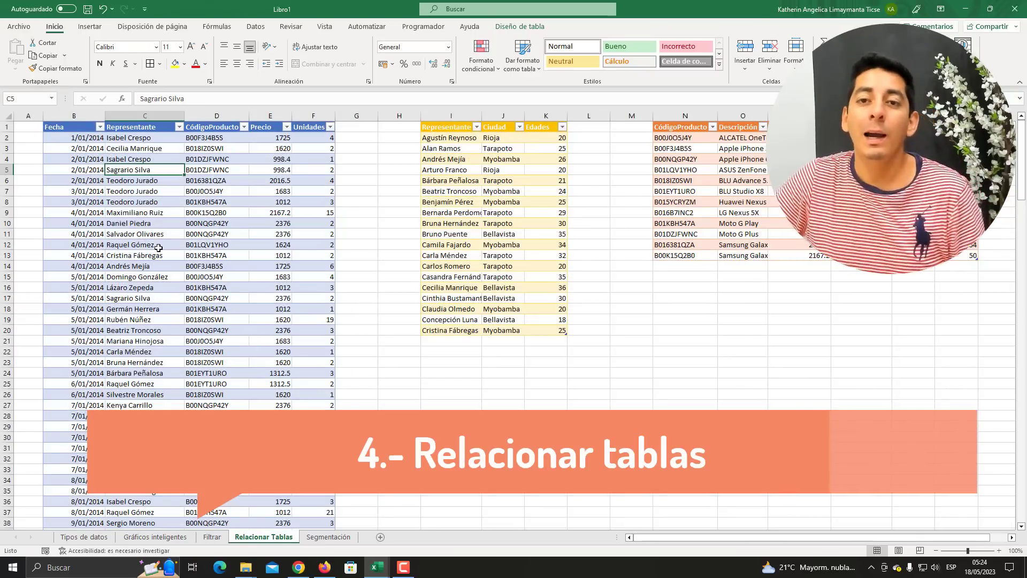
{"action": "left_click", "coordinate": [181, 234]}
{"action": "left_click", "coordinate": [451, 234]}
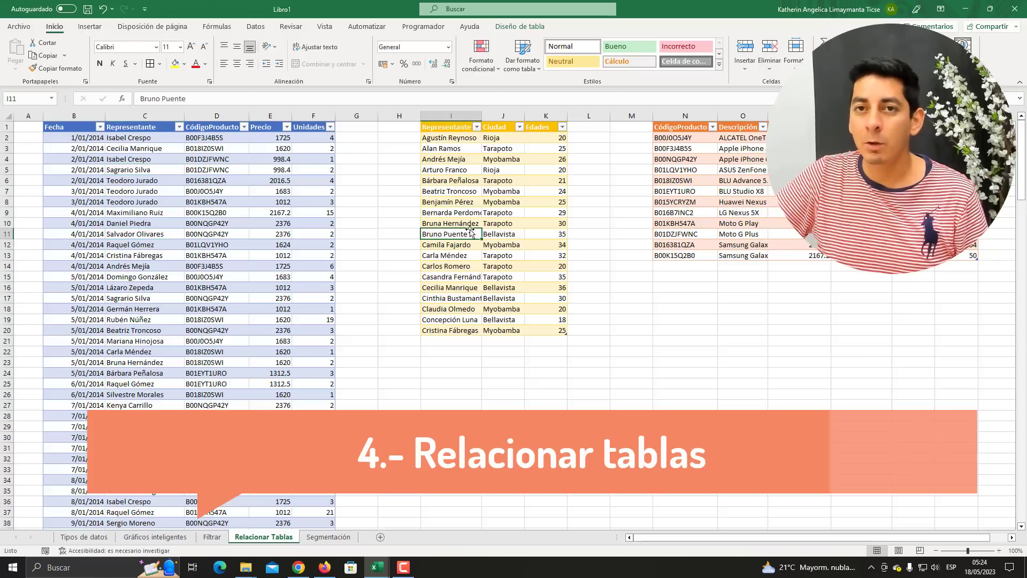
{"action": "left_click", "coordinate": [208, 226]}
{"action": "left_click", "coordinate": [519, 26]}
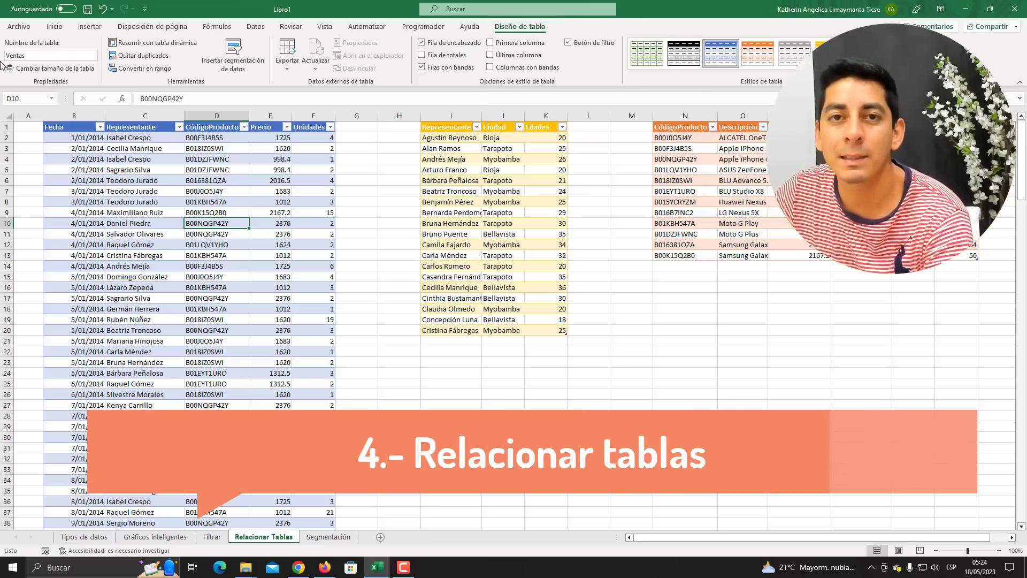
{"action": "left_click", "coordinate": [24, 55]}
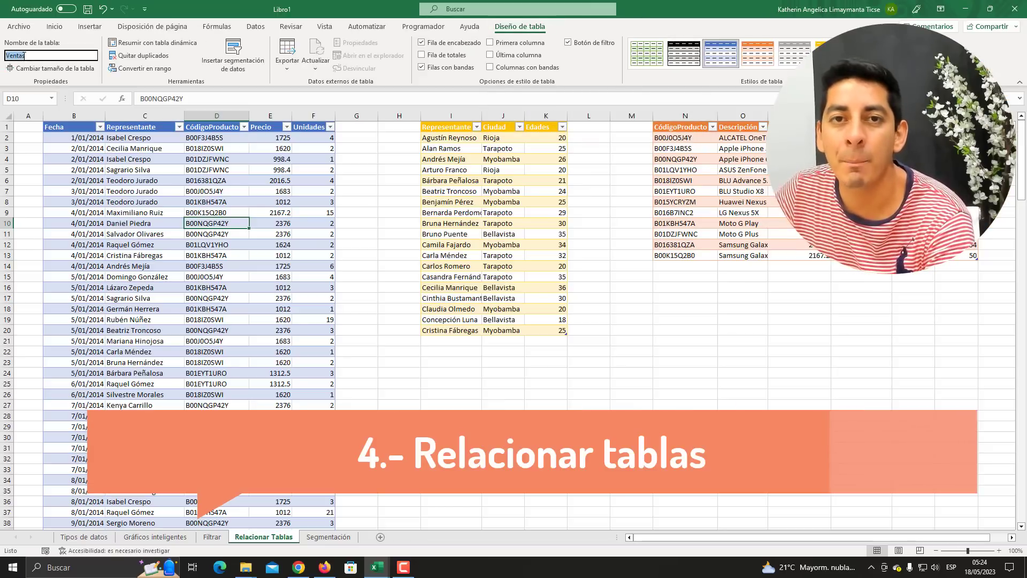
{"action": "left_click", "coordinate": [498, 184]}
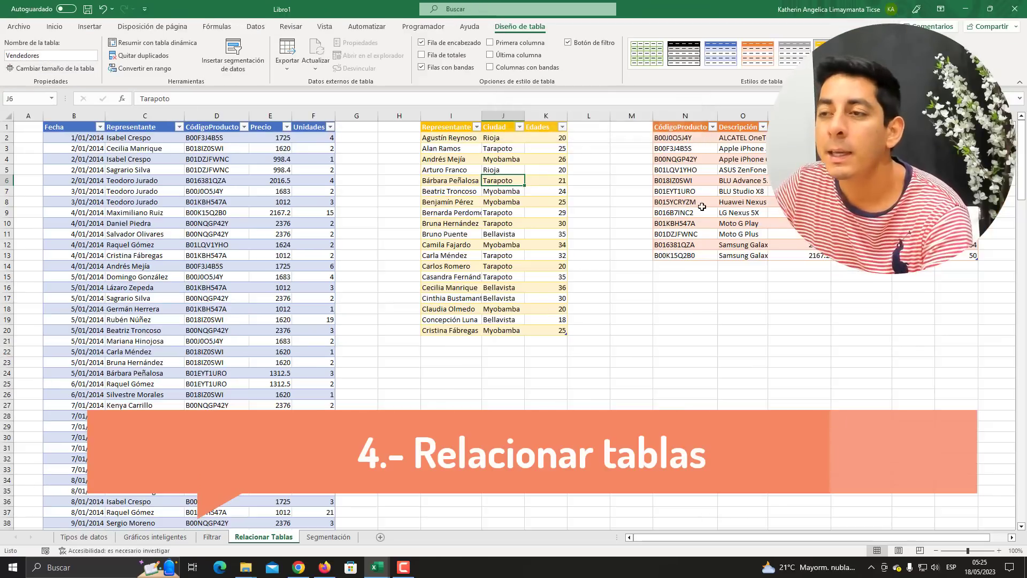
{"action": "left_click", "coordinate": [756, 181]}
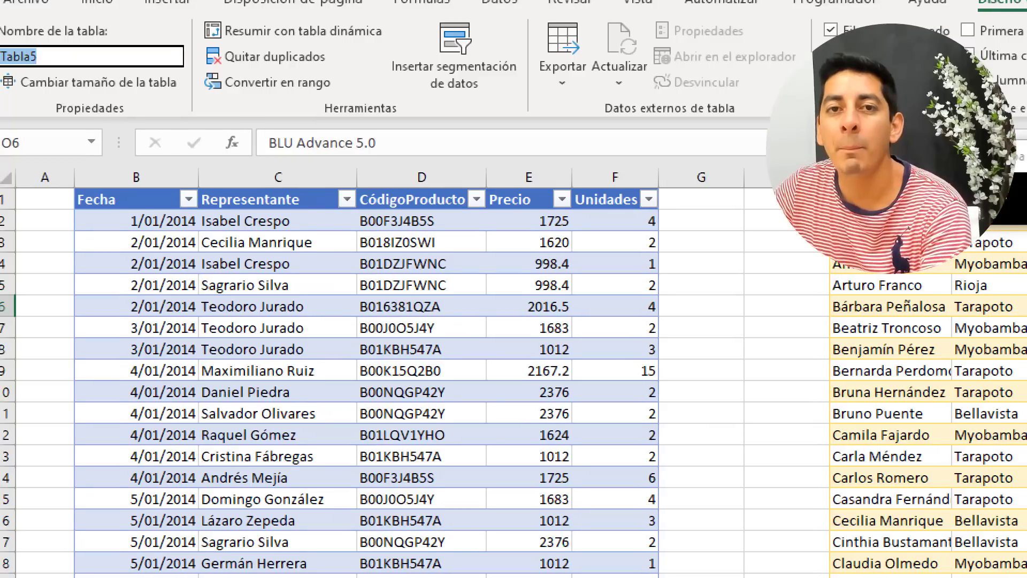
Rename Tabla5 to Productos, then recheck the Ventas and Vendedores table names
{"action": "double_click", "coordinate": [19, 55]}
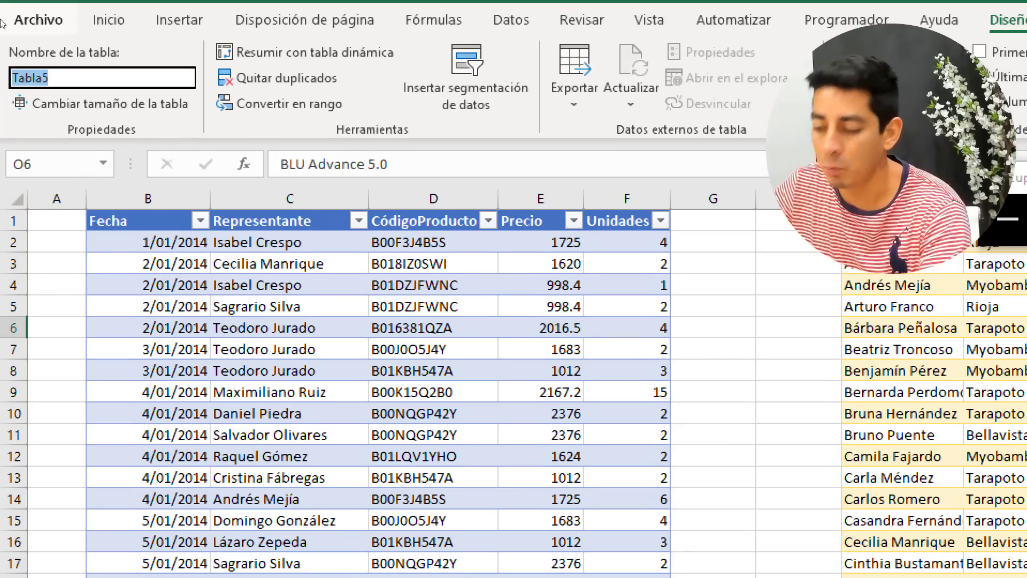
{"action": "type", "text": "Productos"}
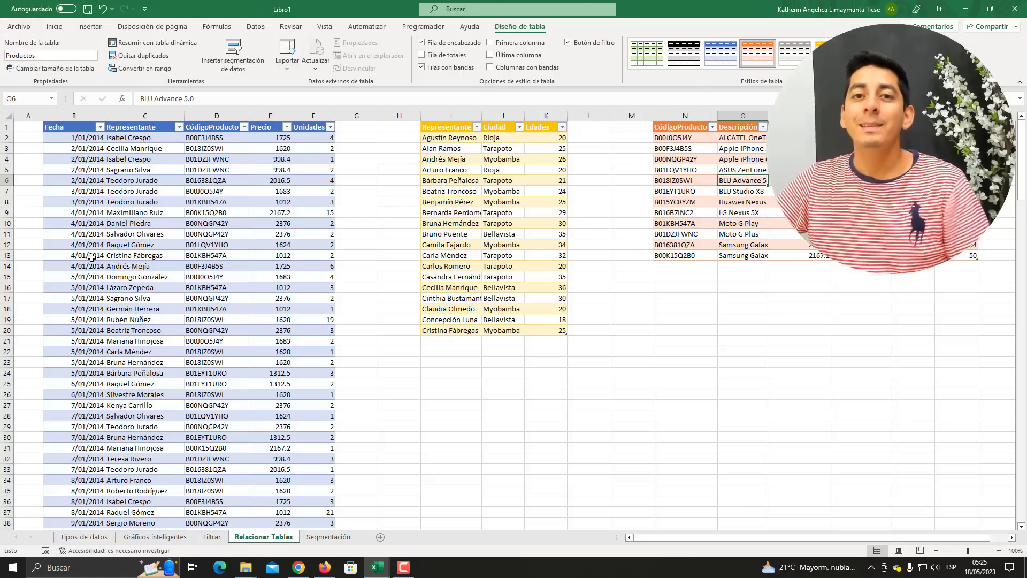
{"action": "left_click", "coordinate": [144, 223]}
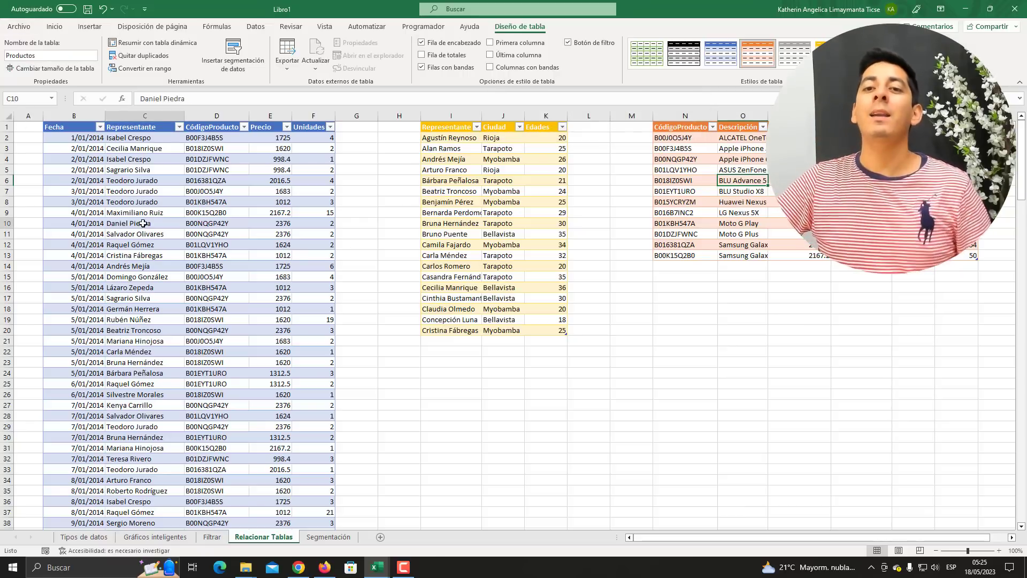
{"action": "left_click", "coordinate": [487, 209]}
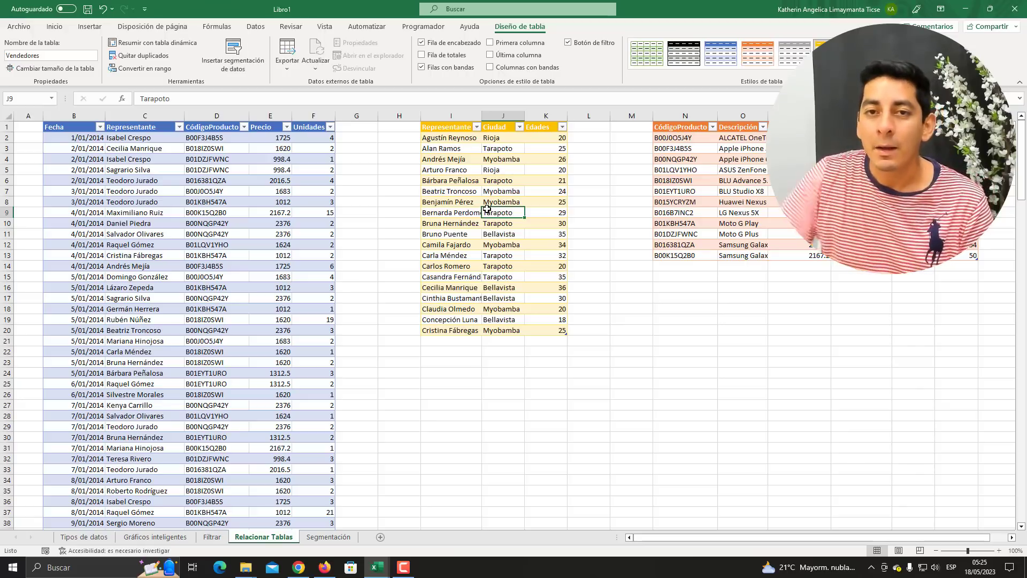
{"action": "left_click", "coordinate": [142, 174]}
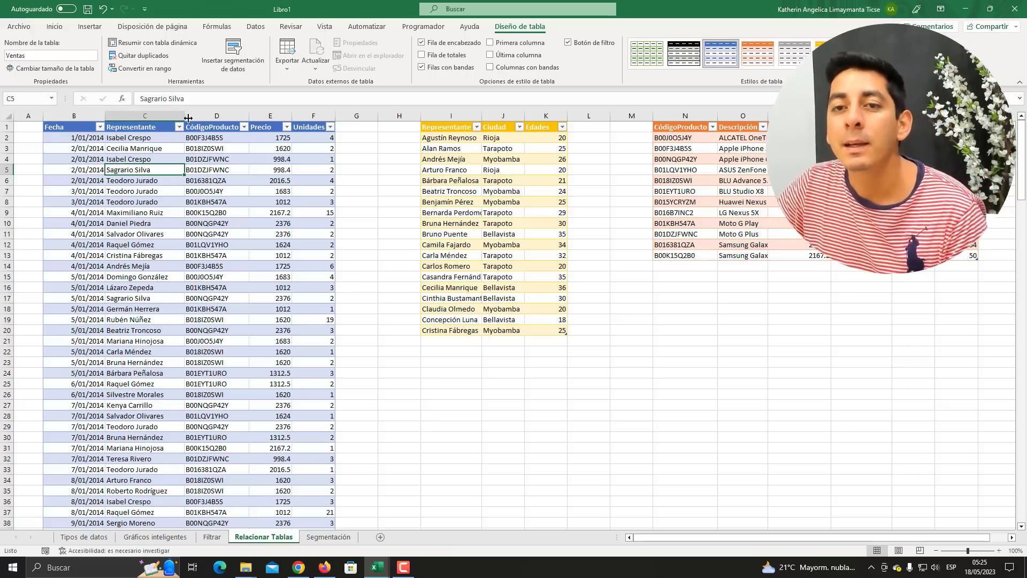
{"action": "left_click", "coordinate": [208, 128]}
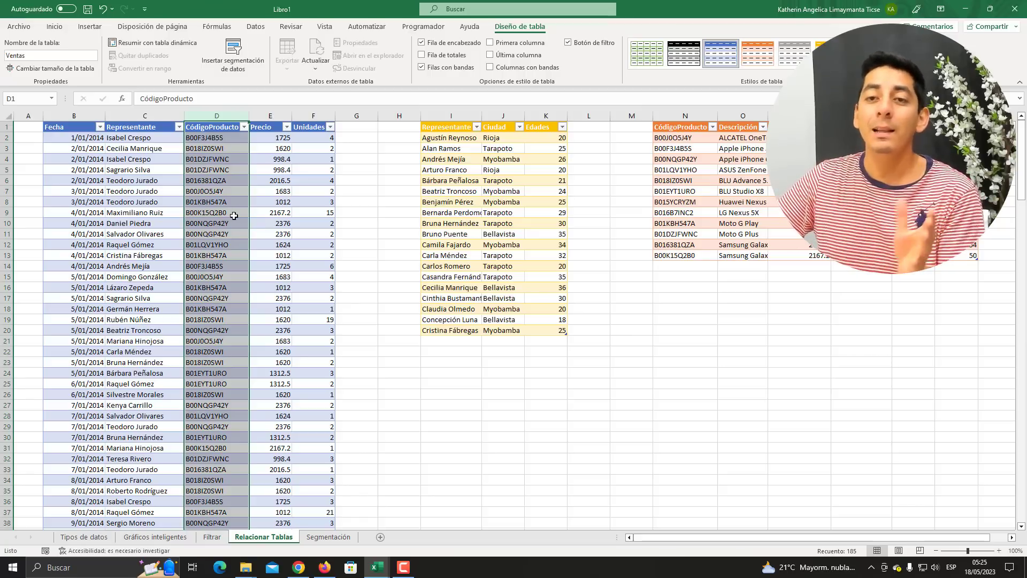
{"action": "left_click", "coordinate": [215, 115]}
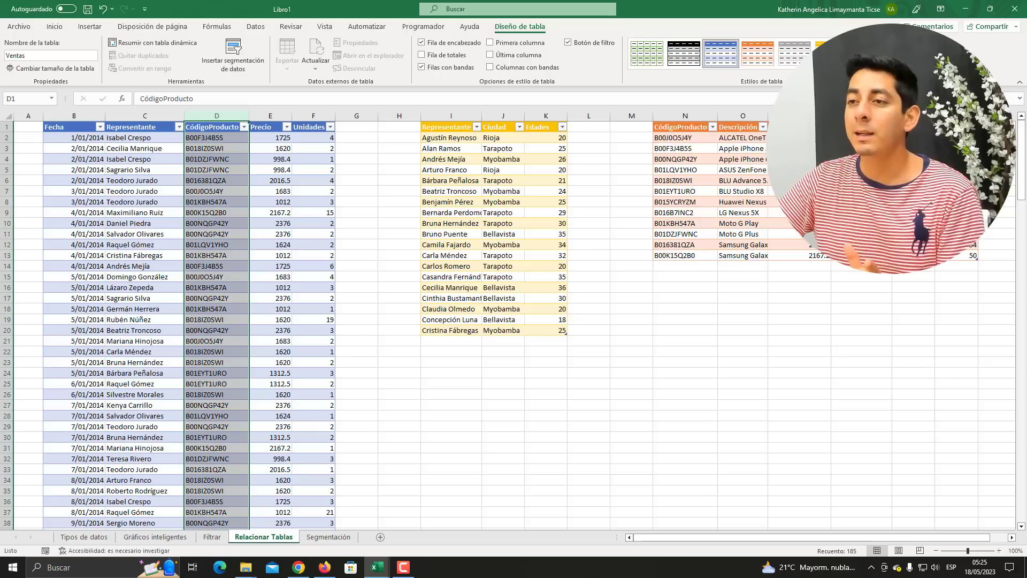
{"action": "left_click", "coordinate": [800, 169]}
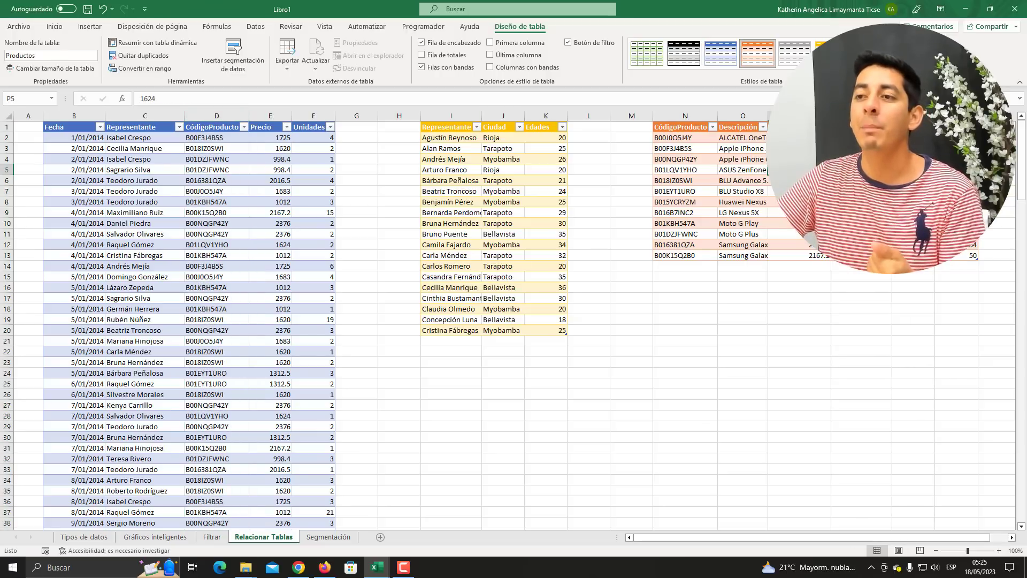
{"action": "left_click_drag", "start_coordinate": [212, 138], "coordinate": [214, 384]}
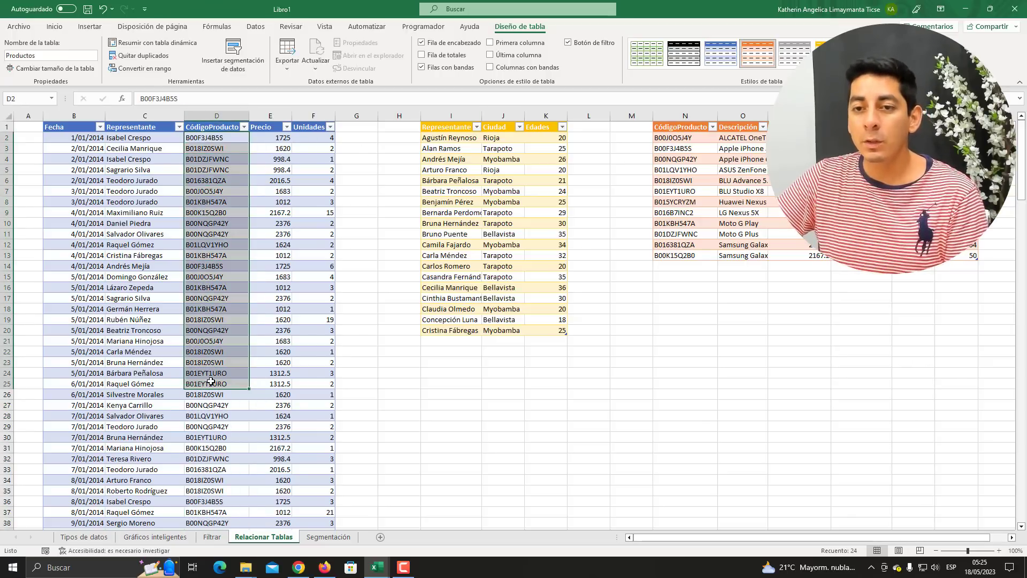
{"action": "left_click", "coordinate": [684, 115]}
{"action": "left_click_drag", "start_coordinate": [675, 138], "coordinate": [677, 255]}
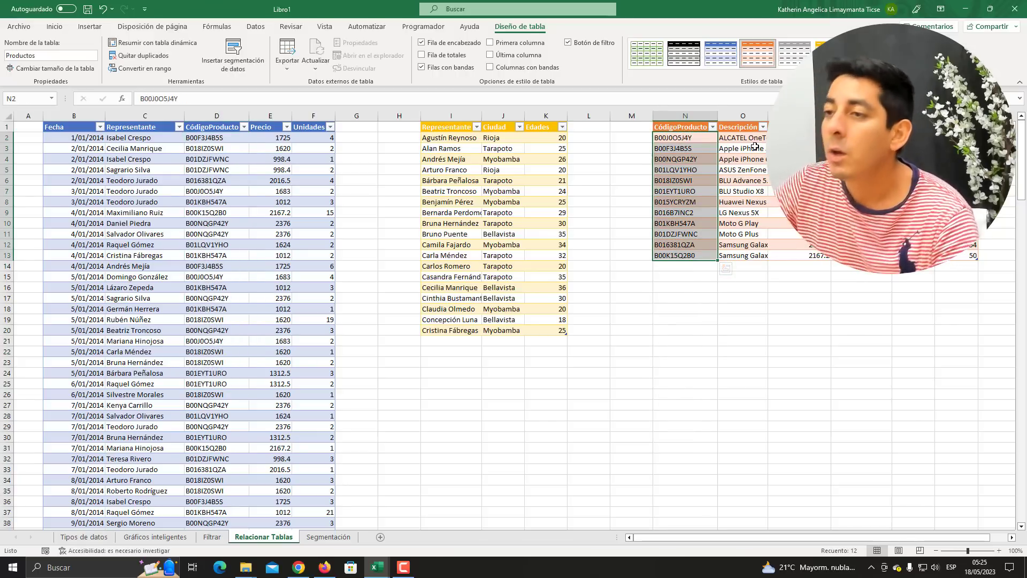
{"action": "key", "text": "super+plus"}
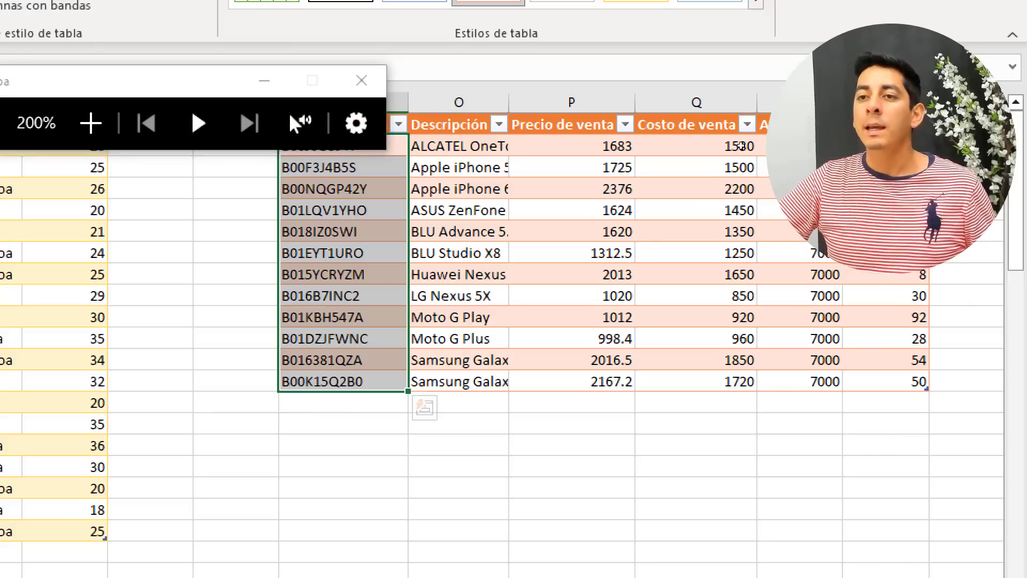
{"action": "key", "text": "Right"}
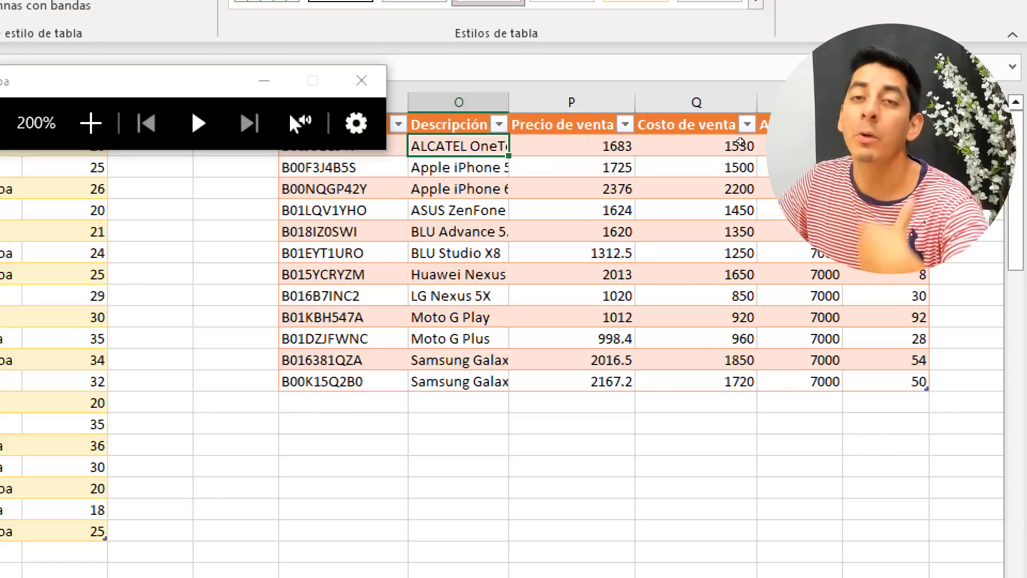
{"action": "key", "text": "Right"}
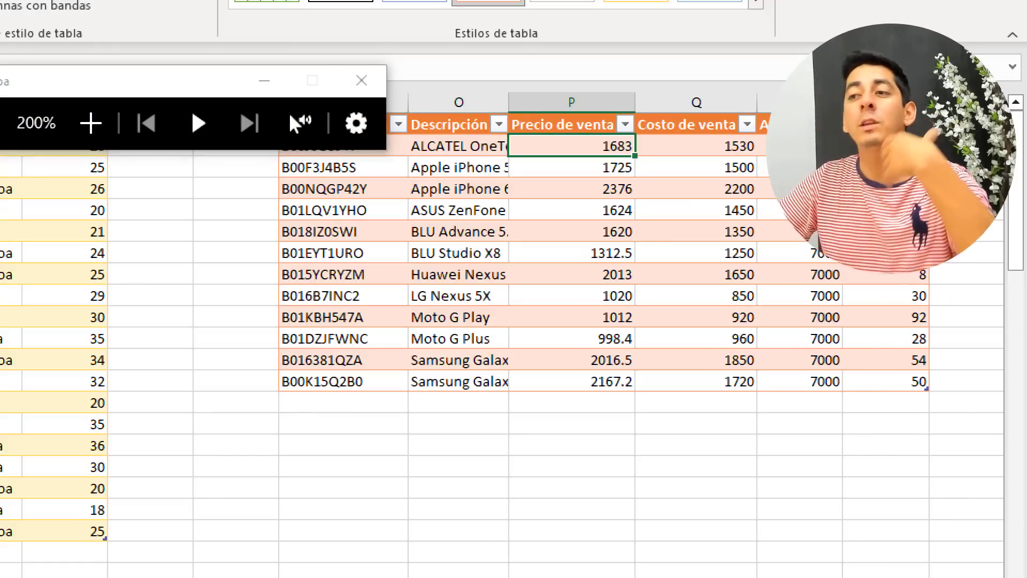
{"action": "key", "text": "Right"}
{"action": "key", "text": "Right"}
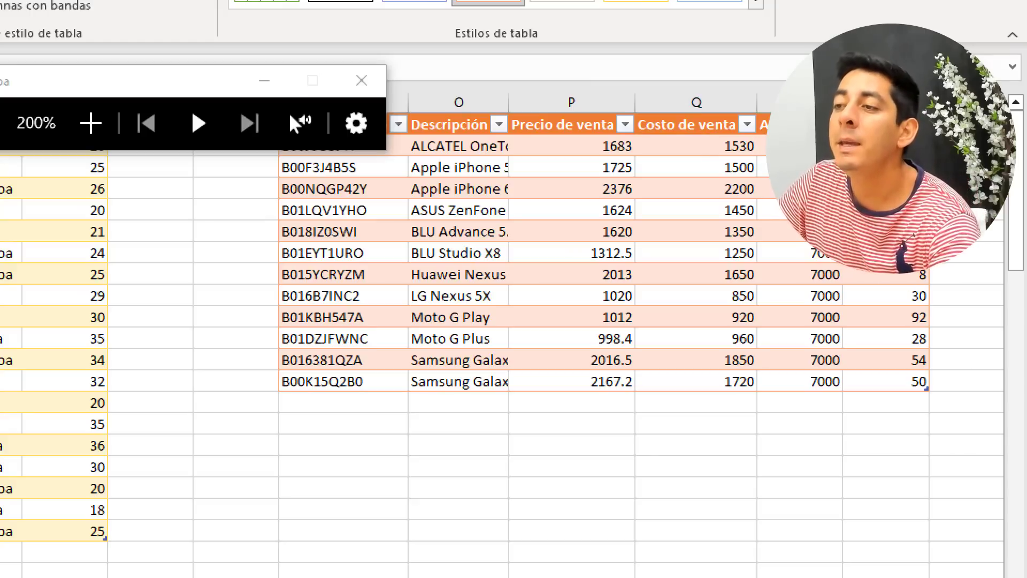
{"action": "key", "text": "super+Escape"}
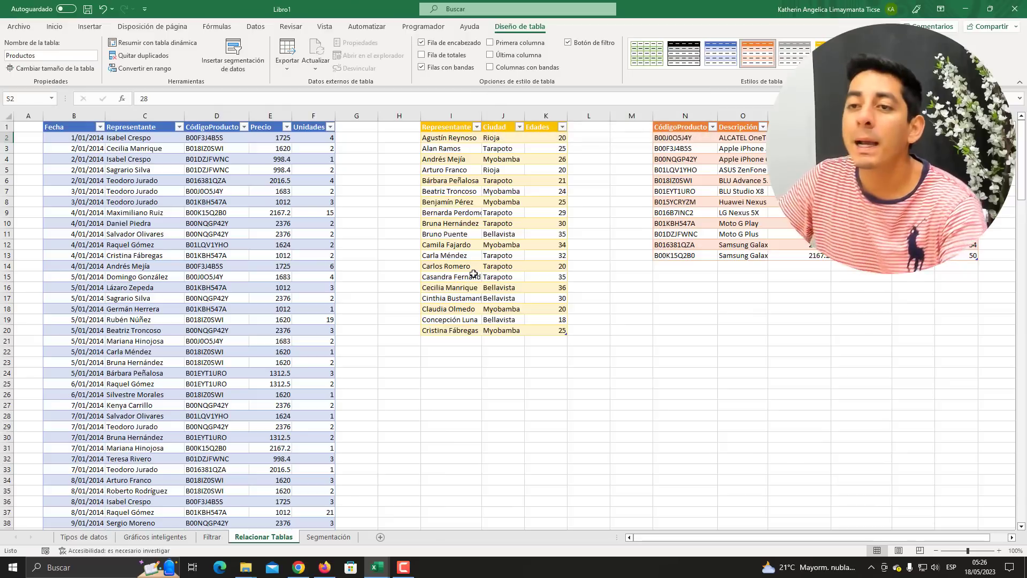
{"action": "left_click", "coordinate": [207, 219]}
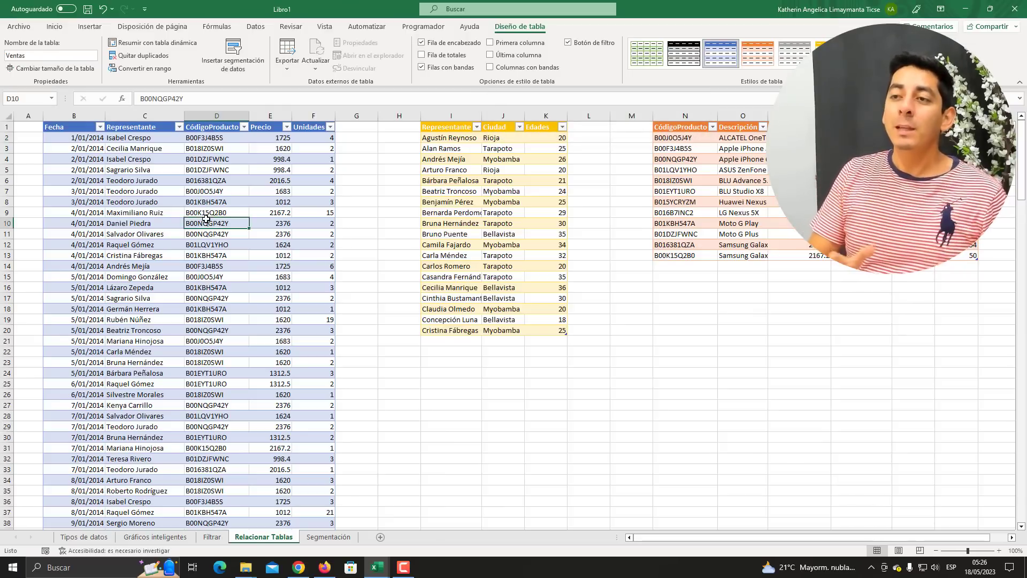
{"action": "left_click", "coordinate": [766, 181]}
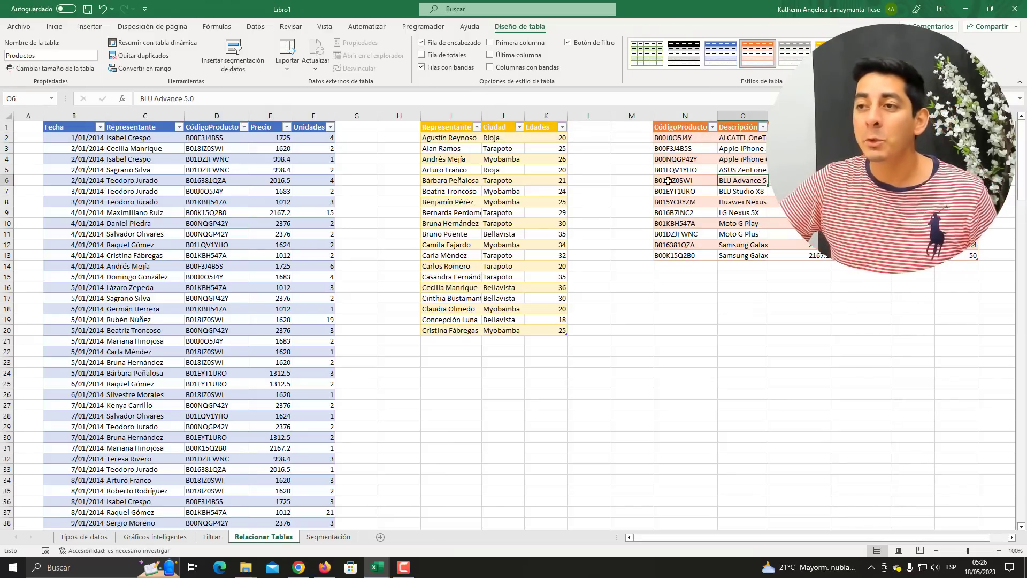
{"action": "left_click", "coordinate": [232, 232]}
{"action": "left_click", "coordinate": [861, 223]}
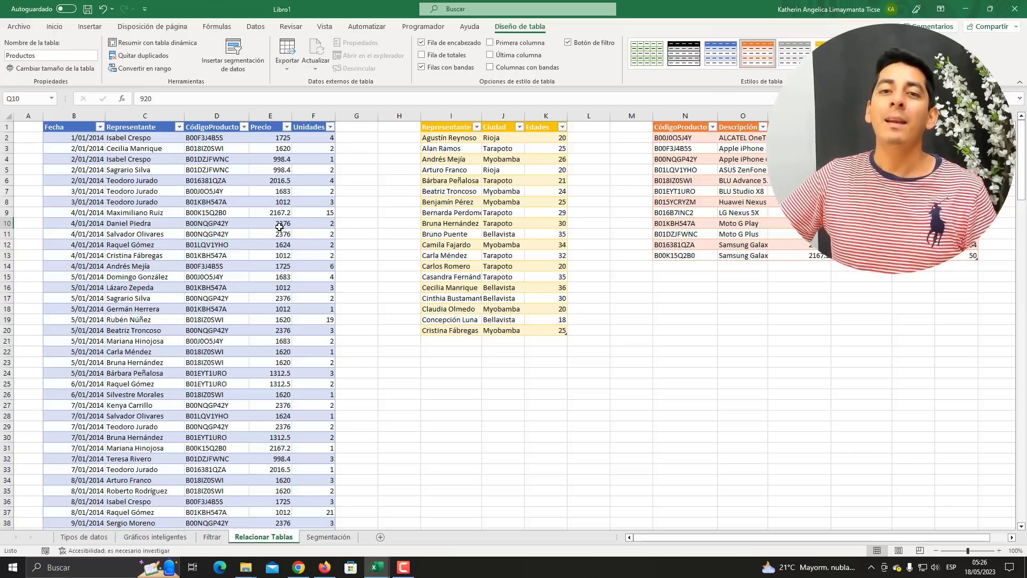
{"action": "left_click", "coordinate": [211, 213]}
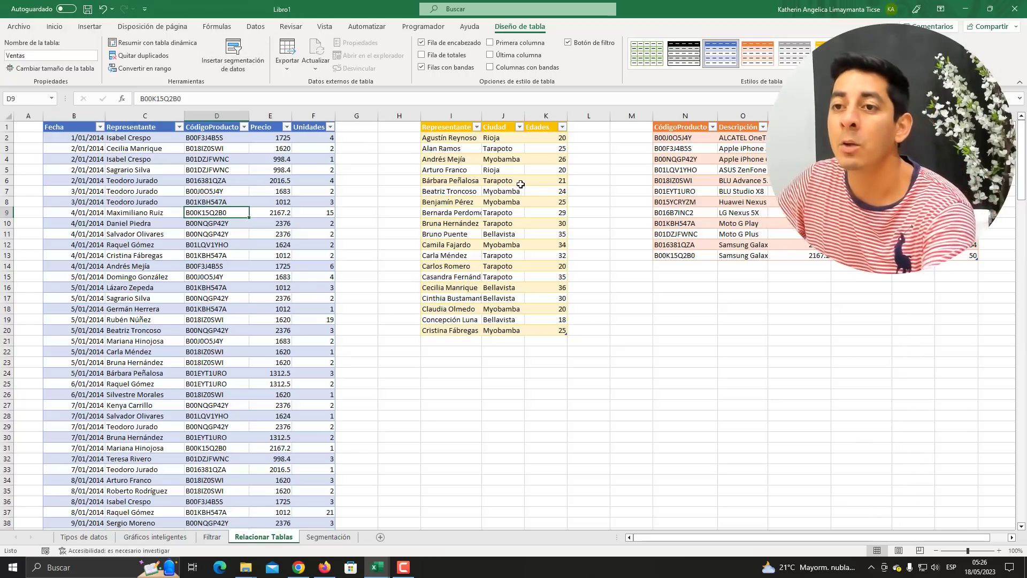
{"action": "key", "text": "super+plus"}
{"action": "left_click", "coordinate": [521, 184]}
{"action": "left_click", "coordinate": [451, 115]}
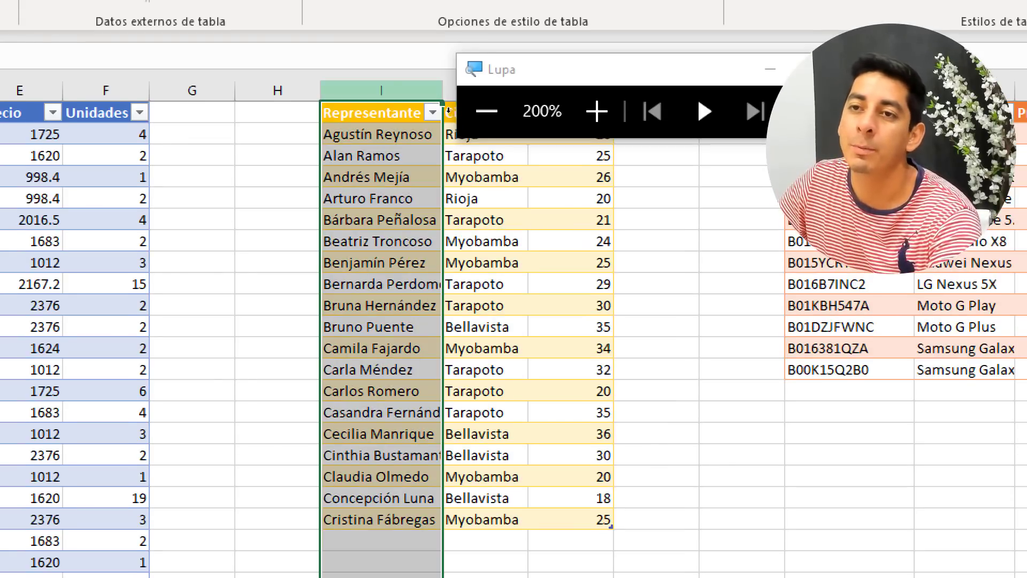
{"action": "key", "text": "super+Escape"}
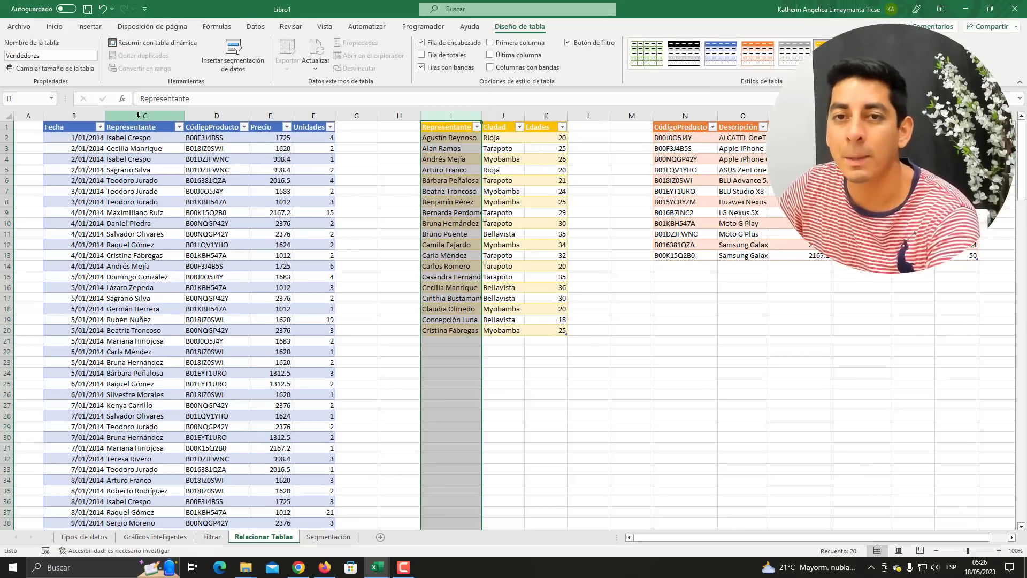
{"action": "key", "text": "super+plus"}
{"action": "left_click", "coordinate": [138, 115]}
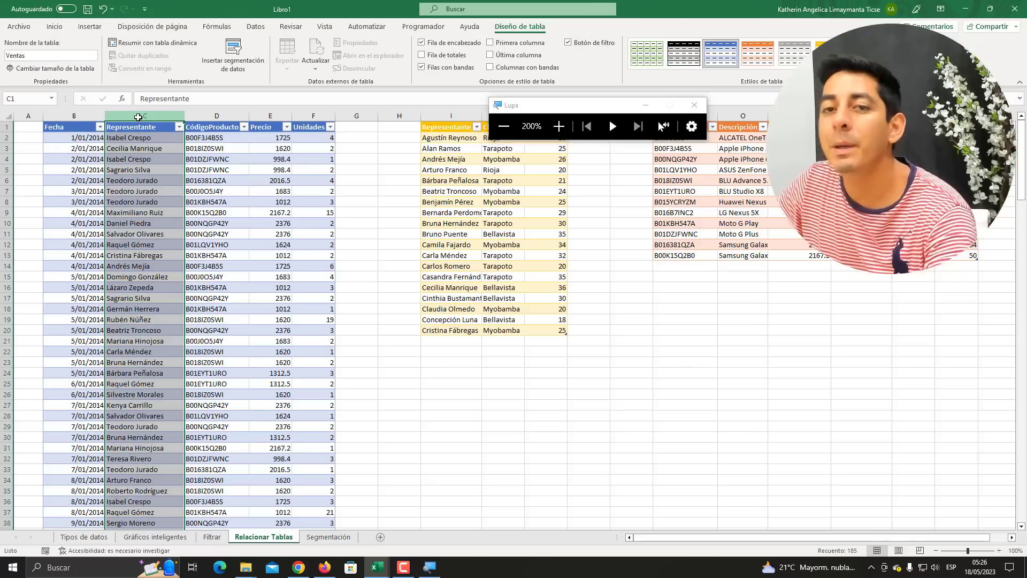
{"action": "key", "text": "super+Escape"}
{"action": "left_click", "coordinate": [166, 139]}
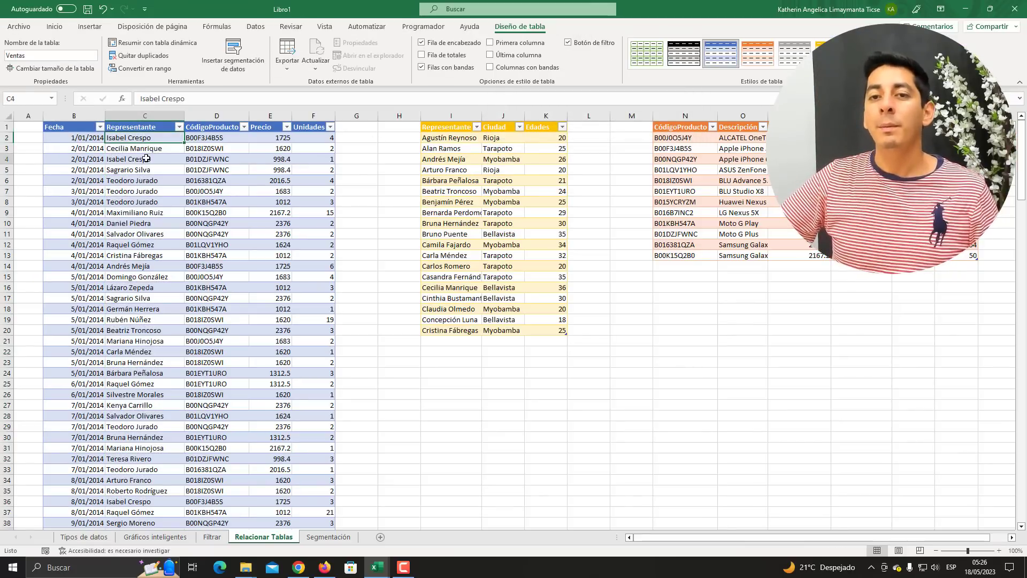
{"action": "left_click", "coordinate": [513, 139]}
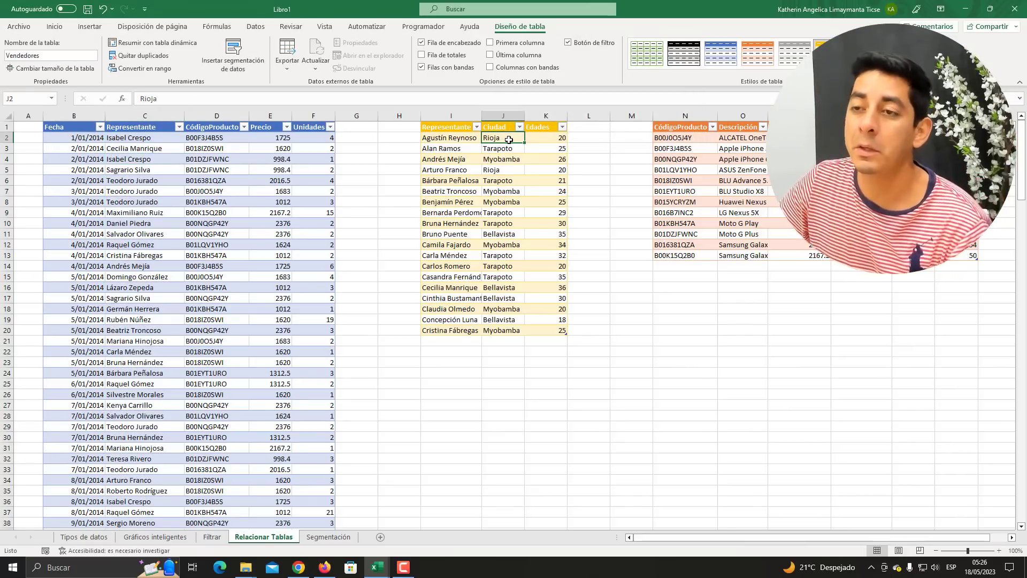
{"action": "left_click", "coordinate": [540, 138]}
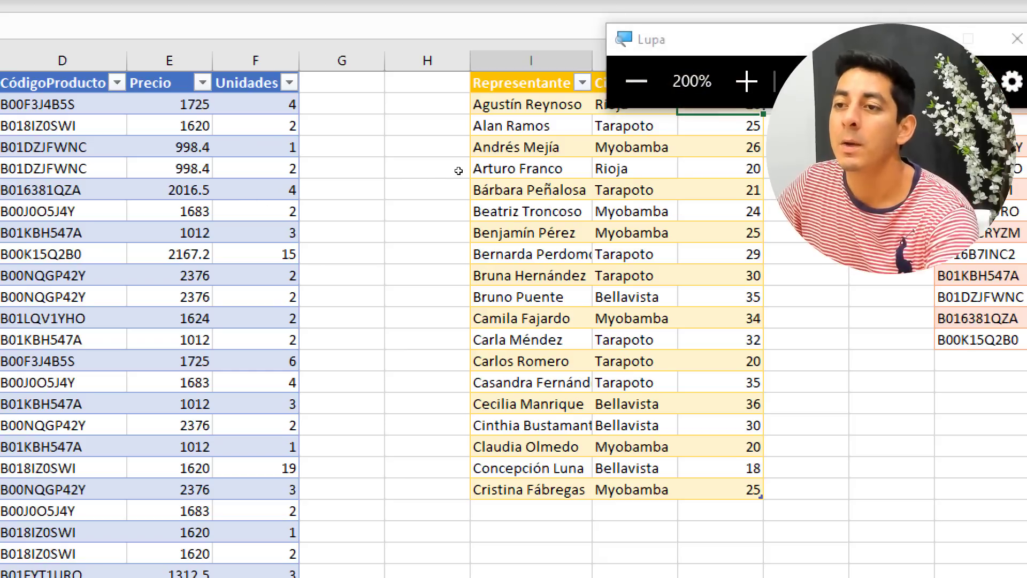
{"action": "left_click", "coordinate": [460, 175]}
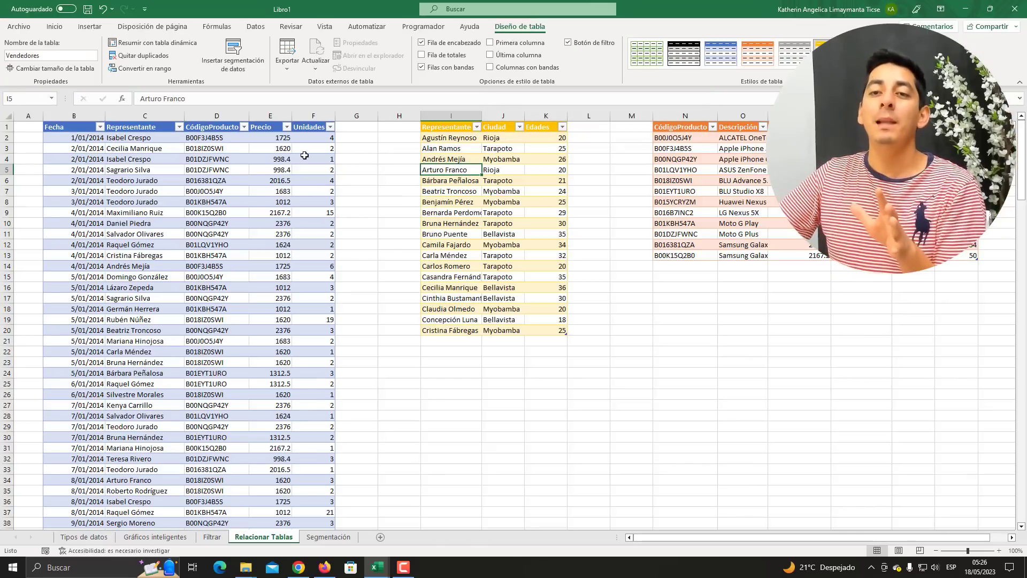
{"action": "left_click", "coordinate": [169, 199]}
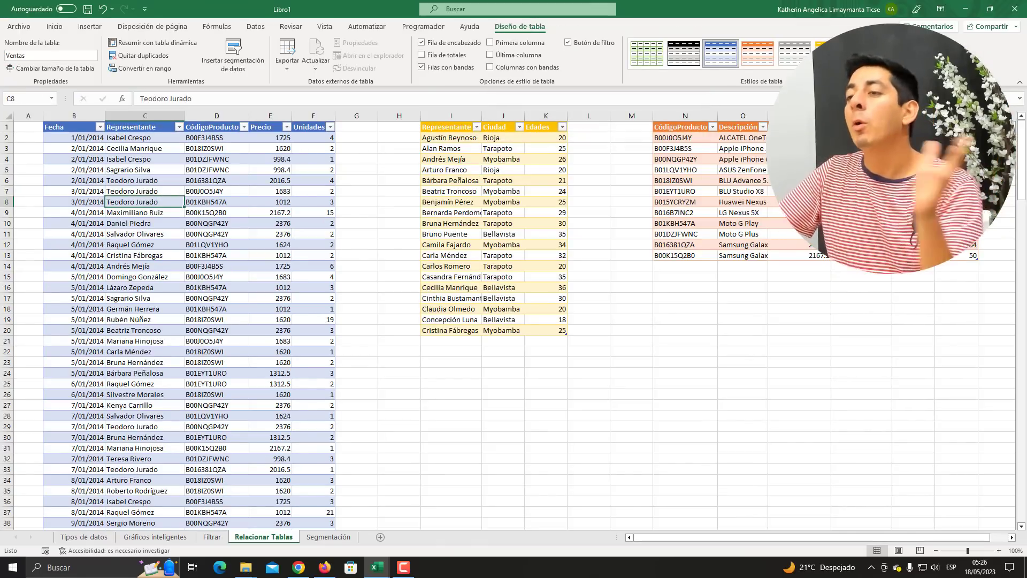
{"action": "left_click", "coordinate": [856, 169]}
{"action": "left_click", "coordinate": [287, 203]}
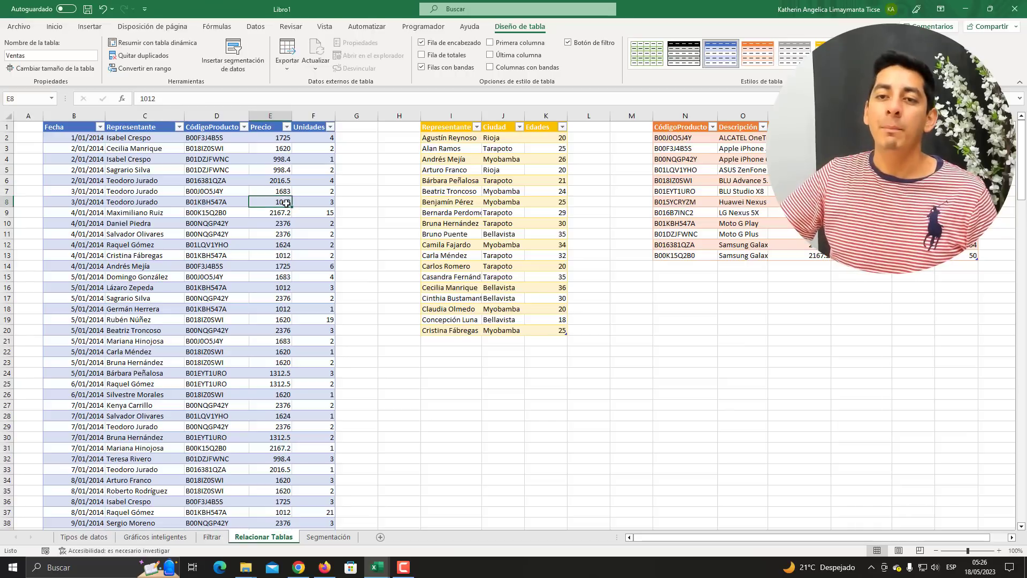
{"action": "left_click", "coordinate": [158, 213]}
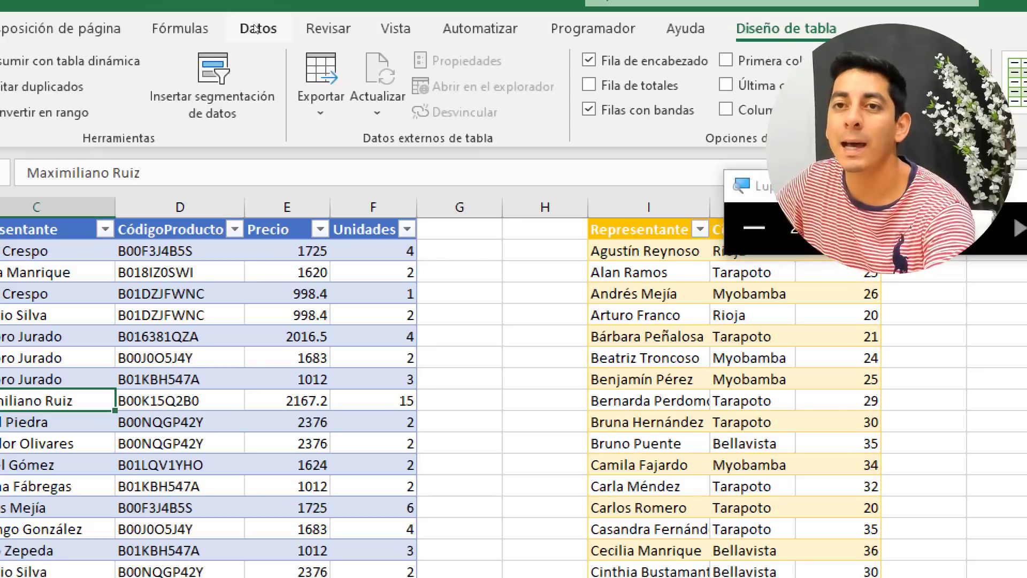
Start a new relationship using the Ventas table's CódigoProducto column
{"action": "left_click", "coordinate": [255, 27]}
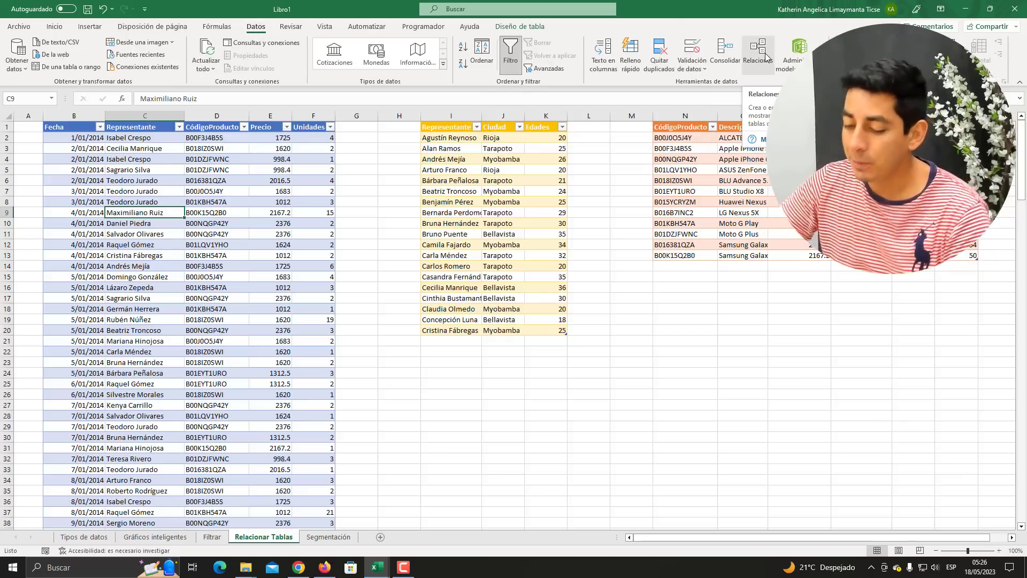
{"action": "key", "text": "super+plus"}
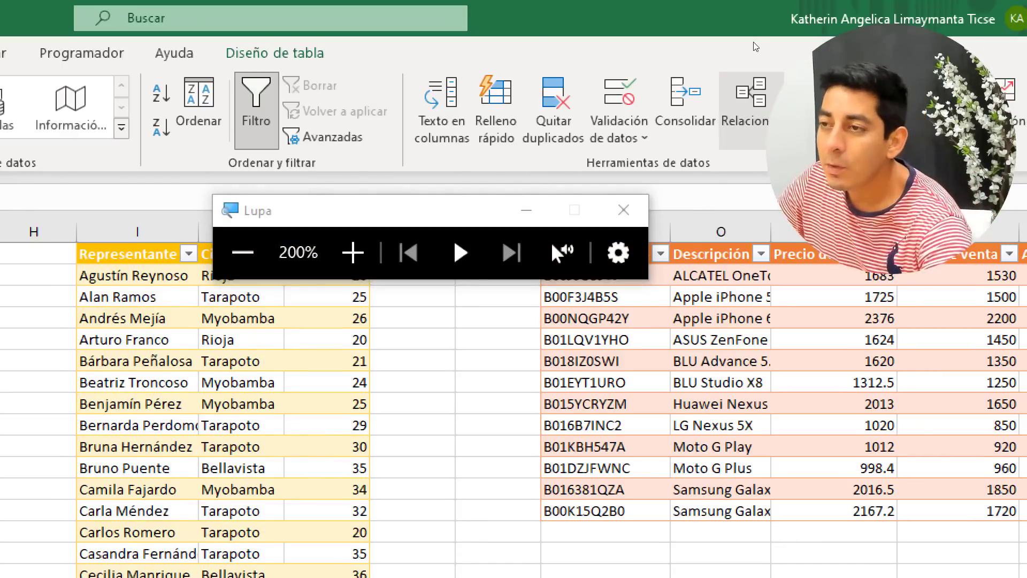
{"action": "key", "text": "super+Escape"}
{"action": "left_click", "coordinate": [758, 52]}
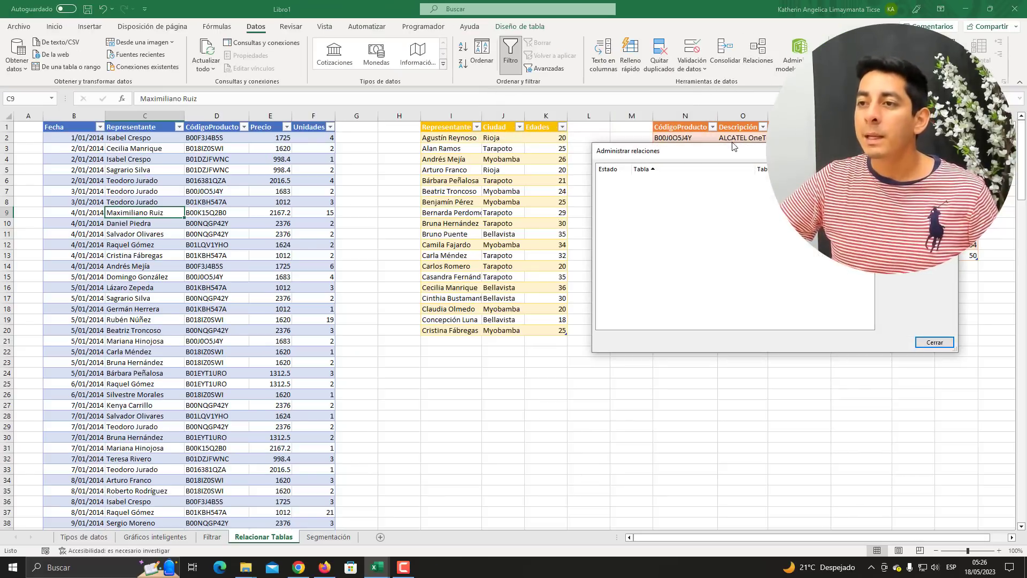
{"action": "left_click_drag", "start_coordinate": [734, 147], "coordinate": [363, 170]}
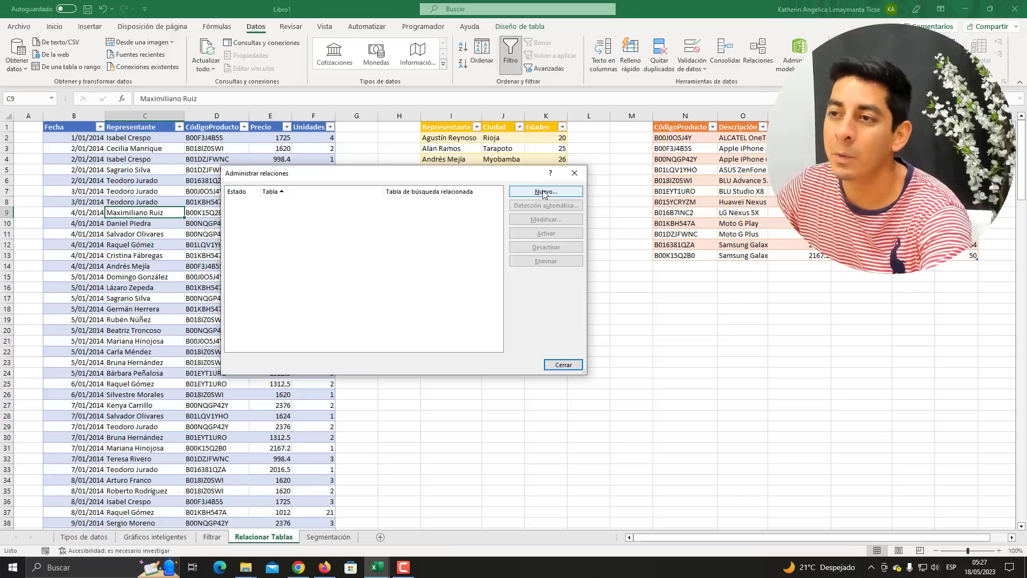
{"action": "key", "text": "super+plus"}
{"action": "left_click", "coordinate": [543, 192]}
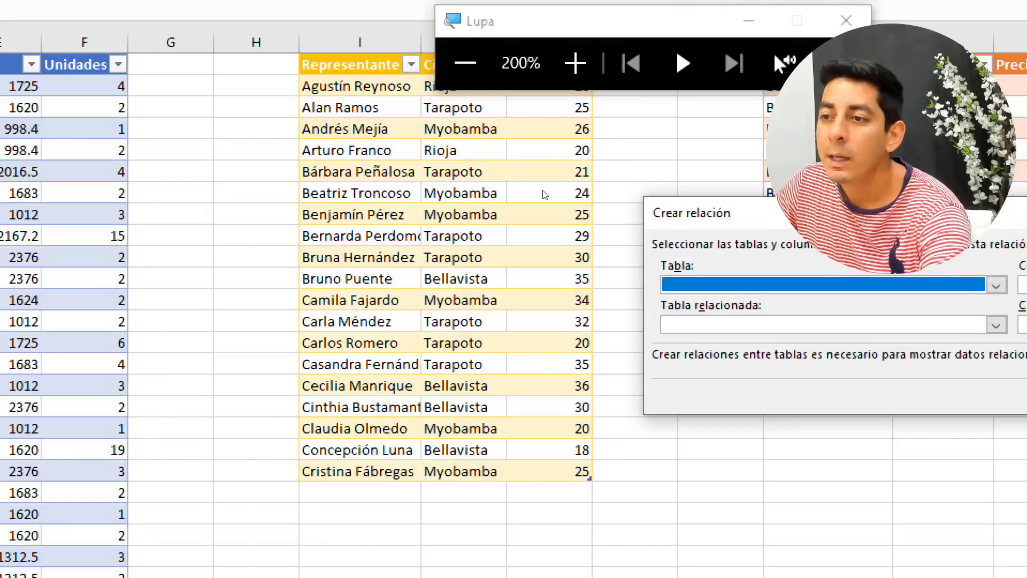
{"action": "key", "text": "super+Escape"}
{"action": "left_click_drag", "start_coordinate": [686, 206], "coordinate": [312, 207]}
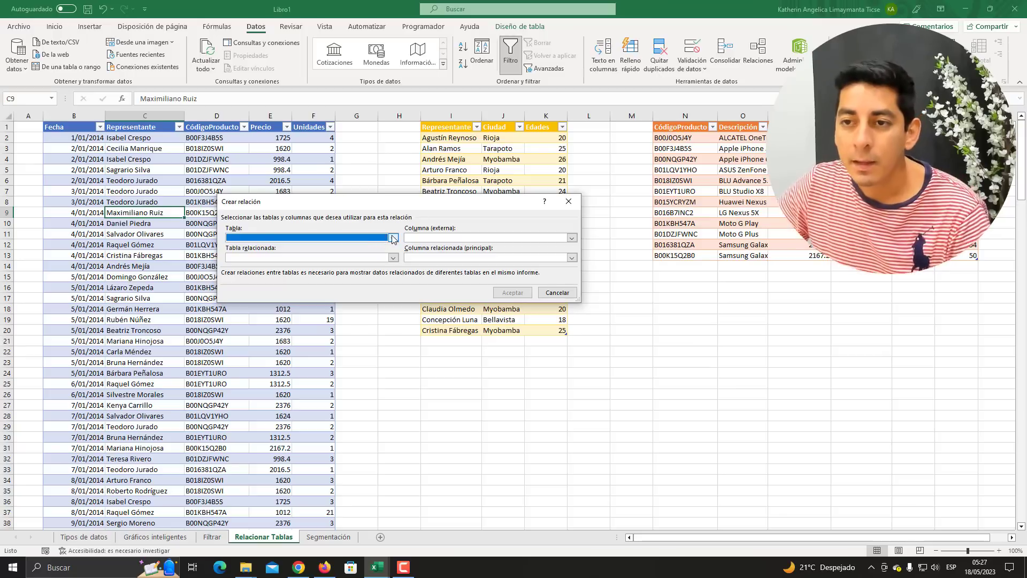
{"action": "left_click", "coordinate": [393, 239]}
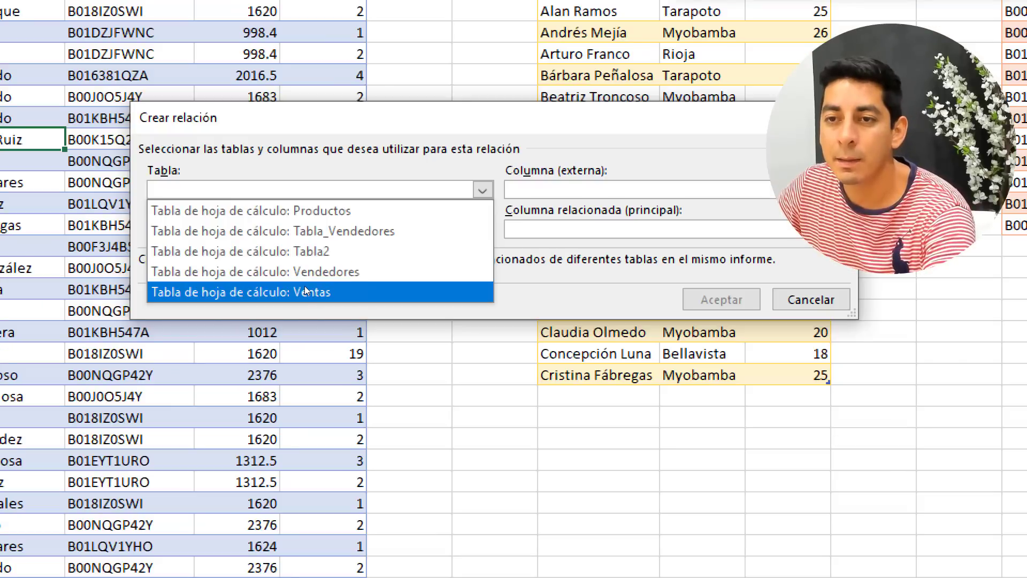
{"action": "left_click", "coordinate": [305, 289]}
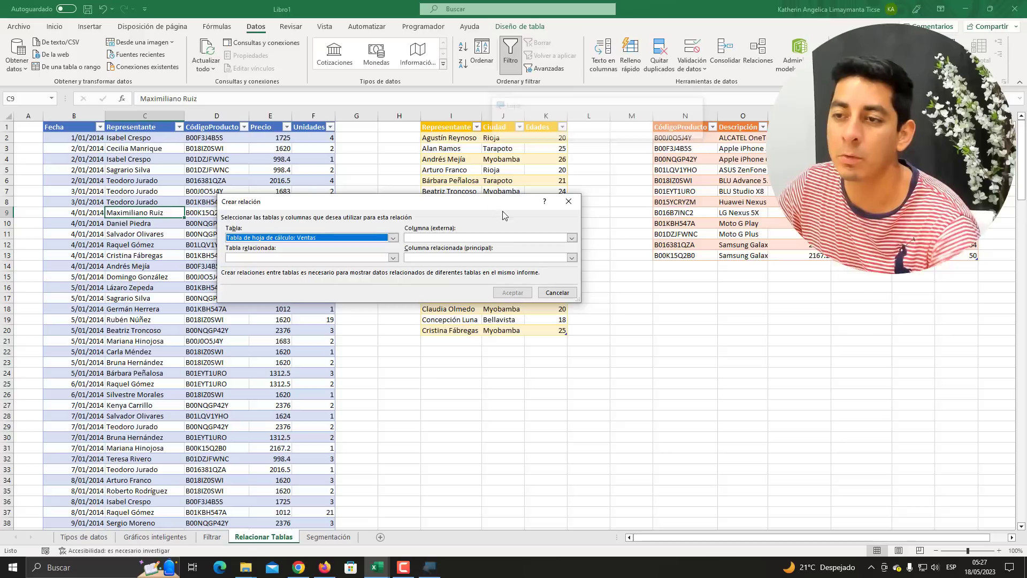
{"action": "left_click", "coordinate": [452, 238]}
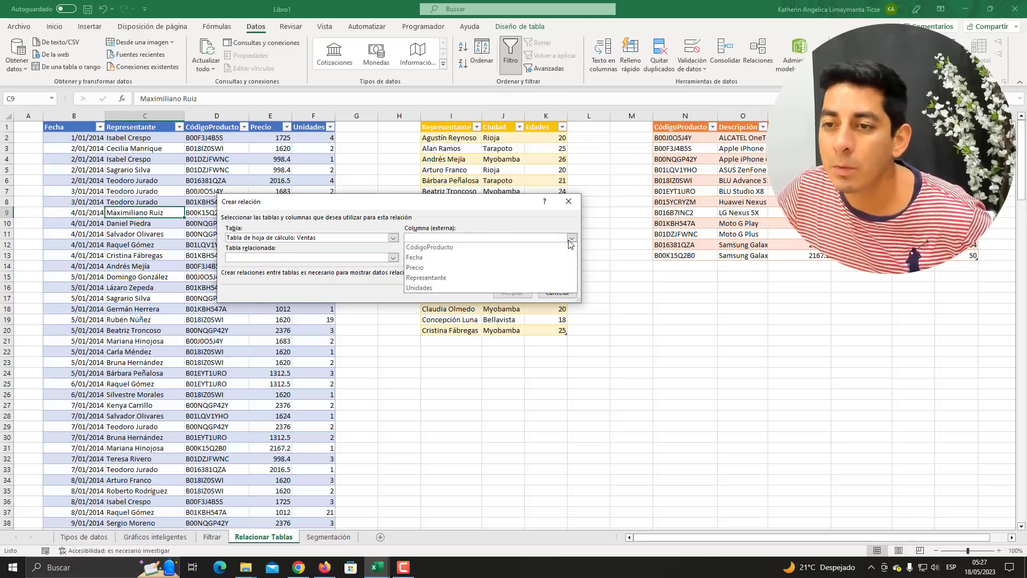
{"action": "left_click", "coordinate": [444, 249]}
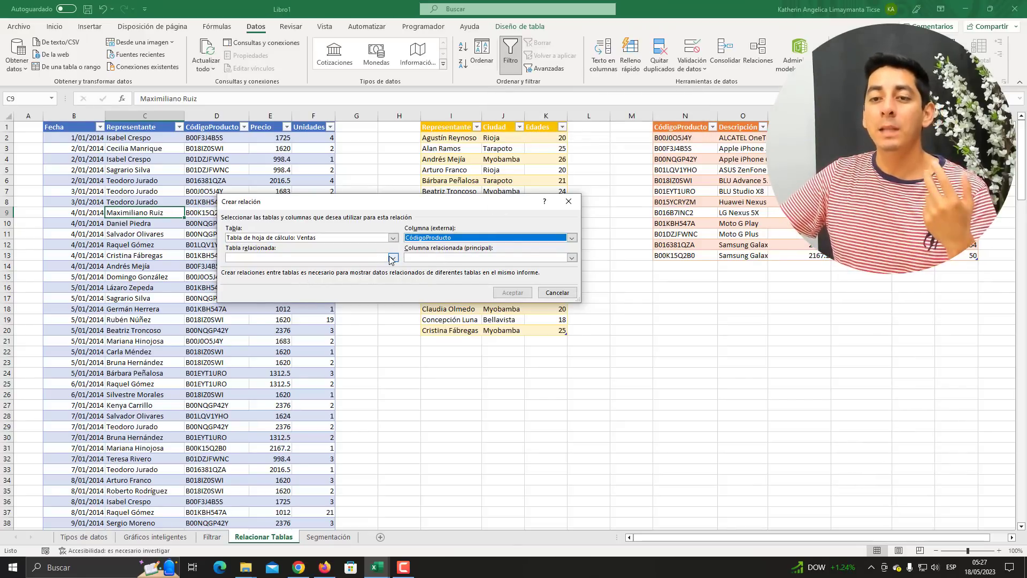
Link it to the Productos table's CódigoProducto column, confirm, and close the relationships manager
{"action": "left_click", "coordinate": [392, 258]}
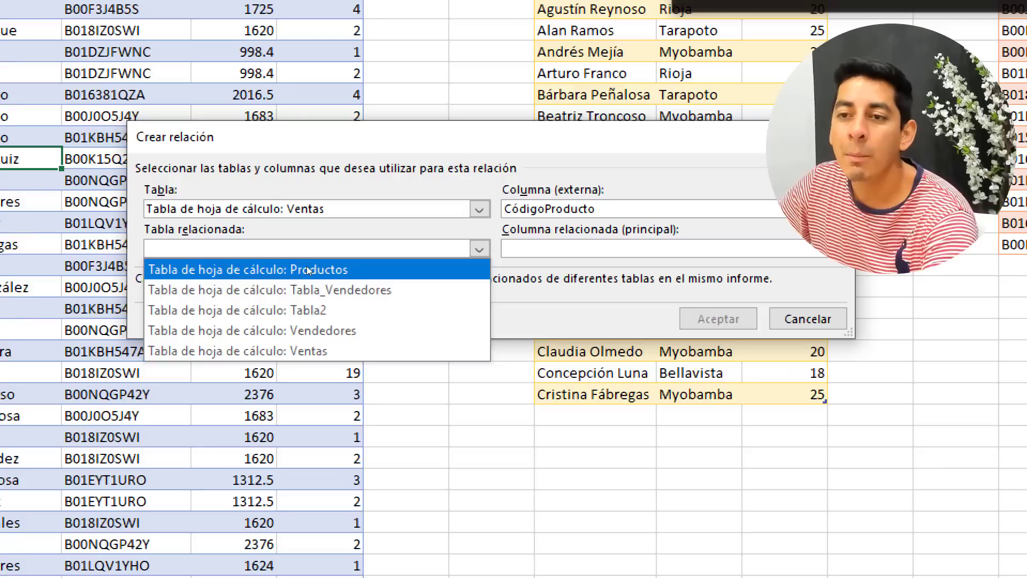
{"action": "left_click", "coordinate": [308, 268]}
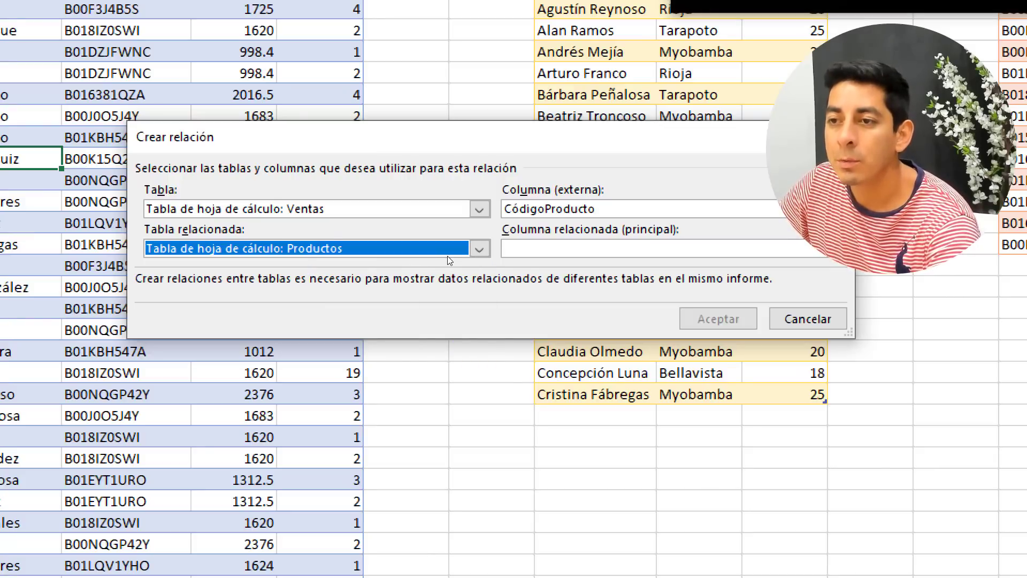
{"action": "key", "text": "Down"}
{"action": "key", "text": "Down"}
{"action": "key", "text": "Down"}
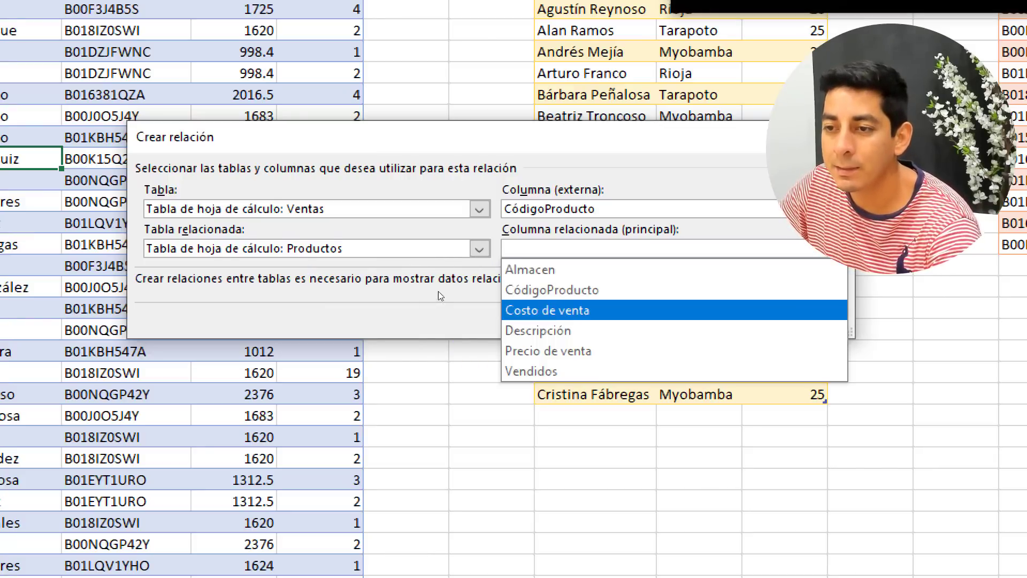
{"action": "key", "text": "Down"}
{"action": "key", "text": "Down"}
{"action": "key", "text": "Down"}
{"action": "key", "text": "Up"}
{"action": "key", "text": "Up"}
{"action": "key", "text": "Up"}
{"action": "key", "text": "Up"}
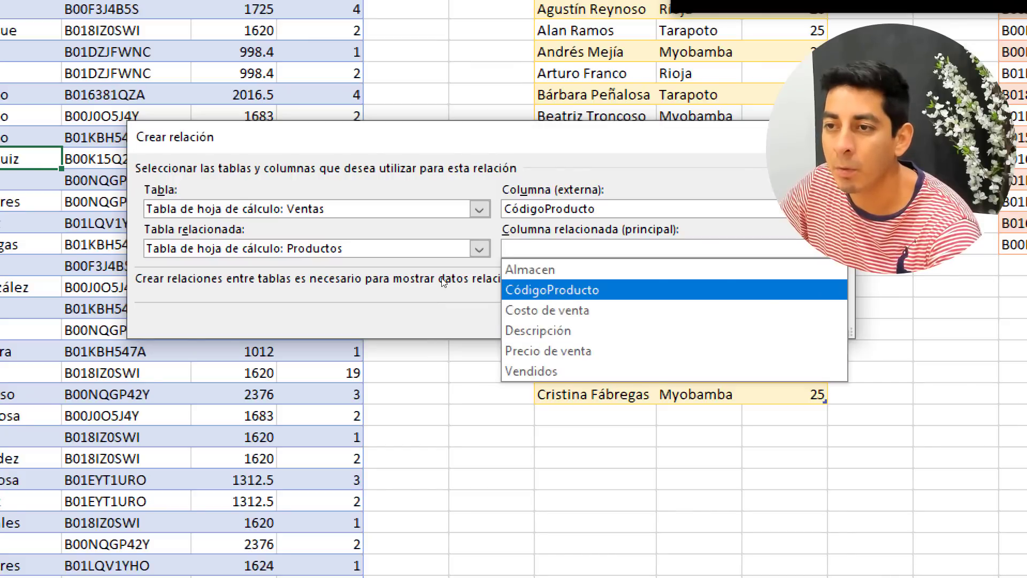
{"action": "key", "text": "Return"}
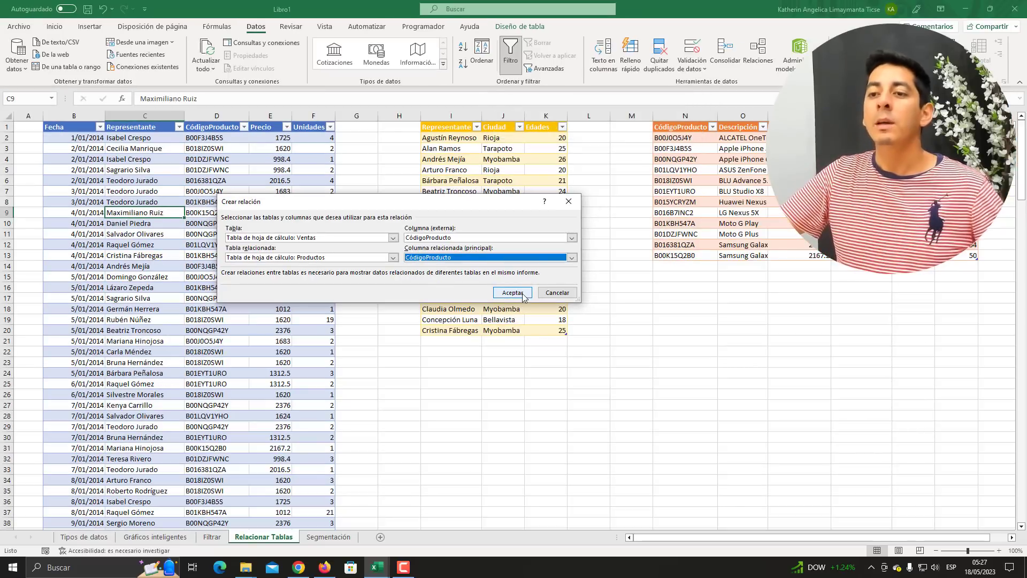
{"action": "left_click", "coordinate": [520, 294]}
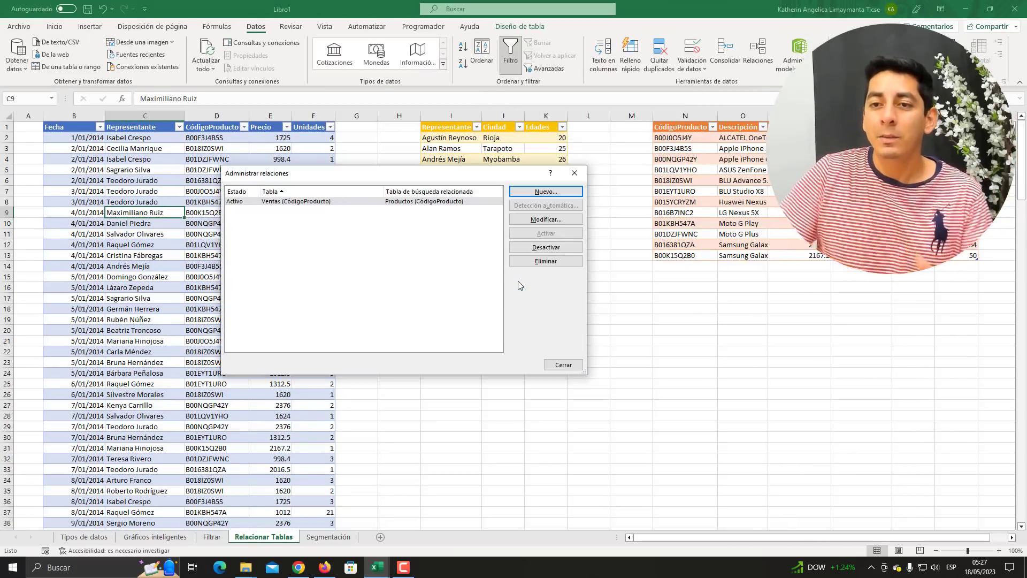
{"action": "left_click", "coordinate": [574, 172]}
Insert a PivotTable from Ventas, added to the Data Model, at I25 on the existing sheet
{"action": "left_click", "coordinate": [142, 253]}
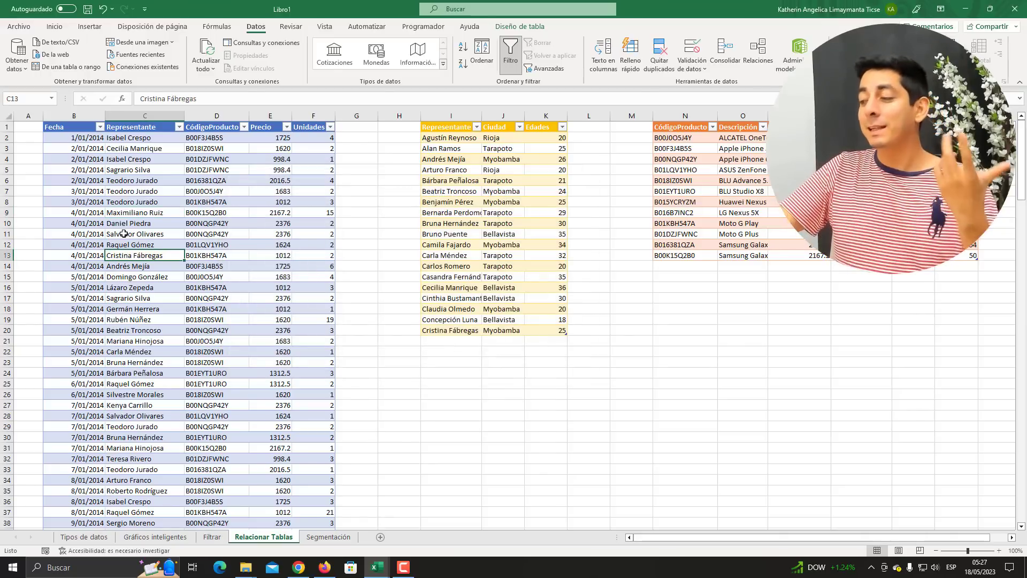
{"action": "left_click", "coordinate": [86, 28]}
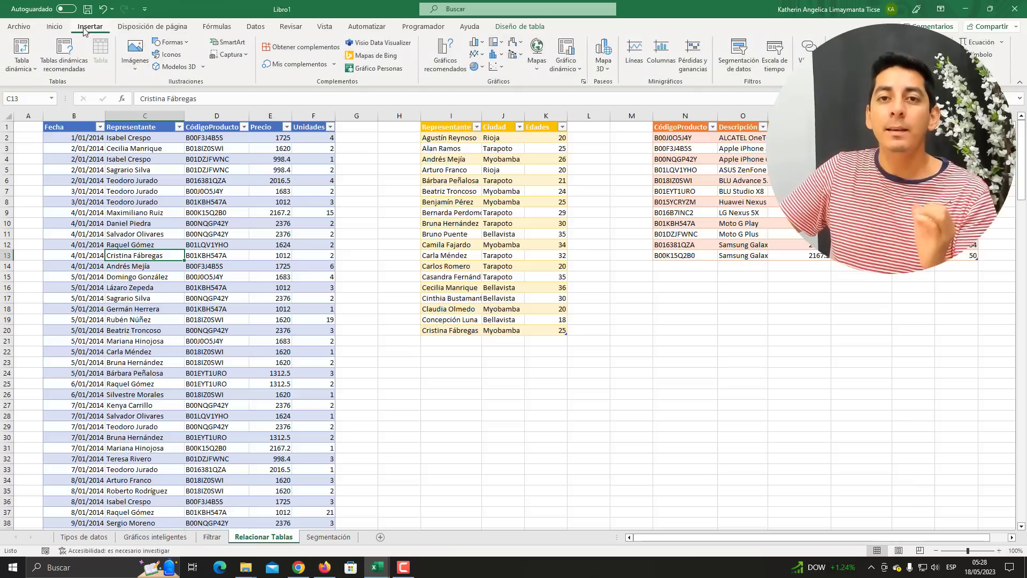
{"action": "left_click", "coordinate": [20, 48]}
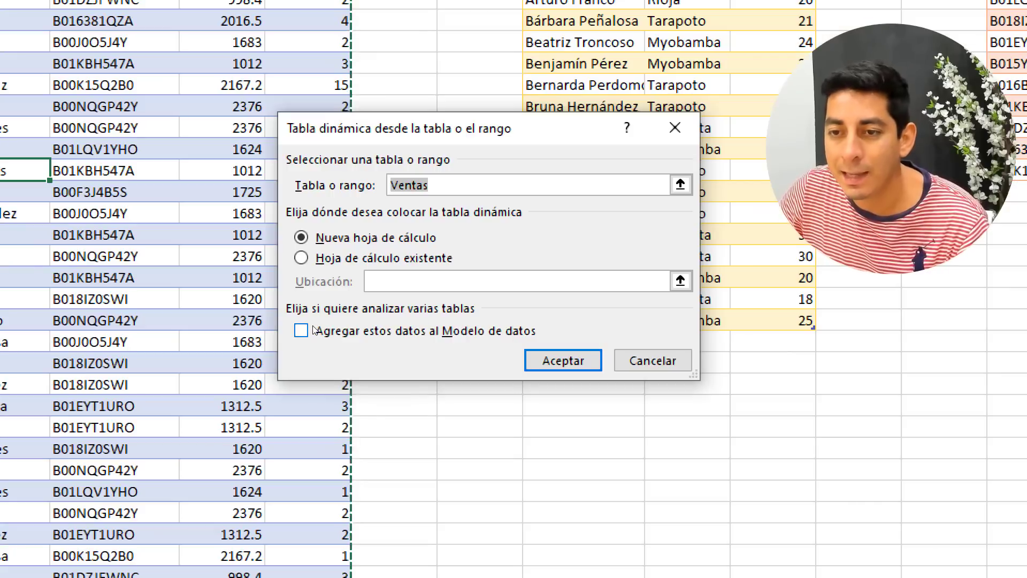
{"action": "left_click", "coordinate": [320, 324]}
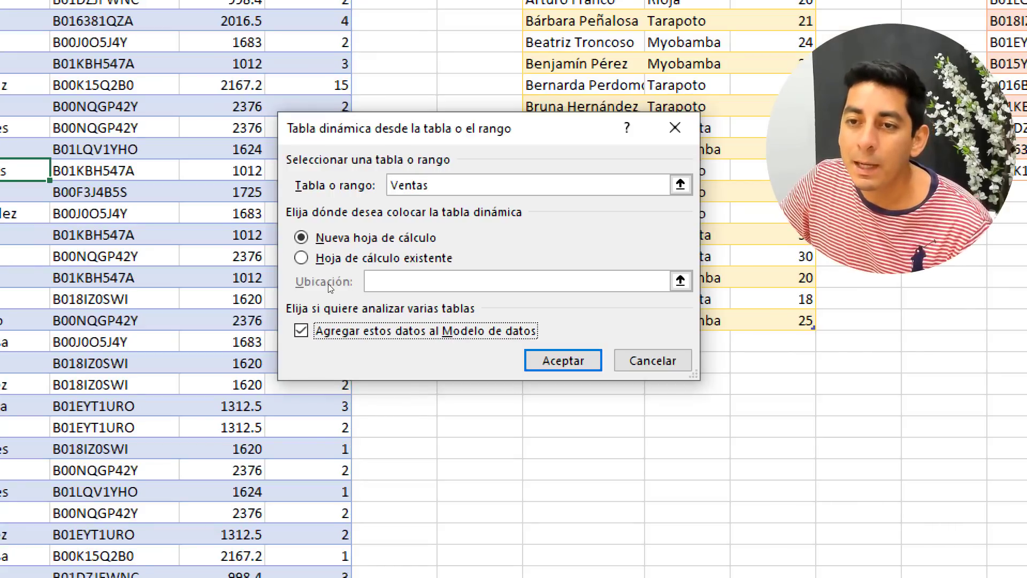
{"action": "left_click", "coordinate": [342, 258]}
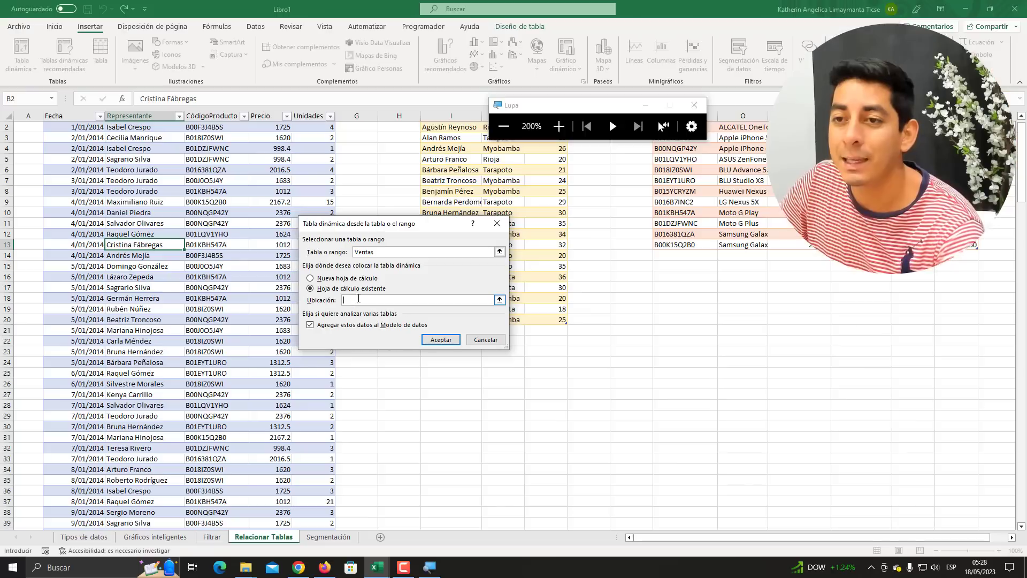
{"action": "left_click", "coordinate": [452, 376]}
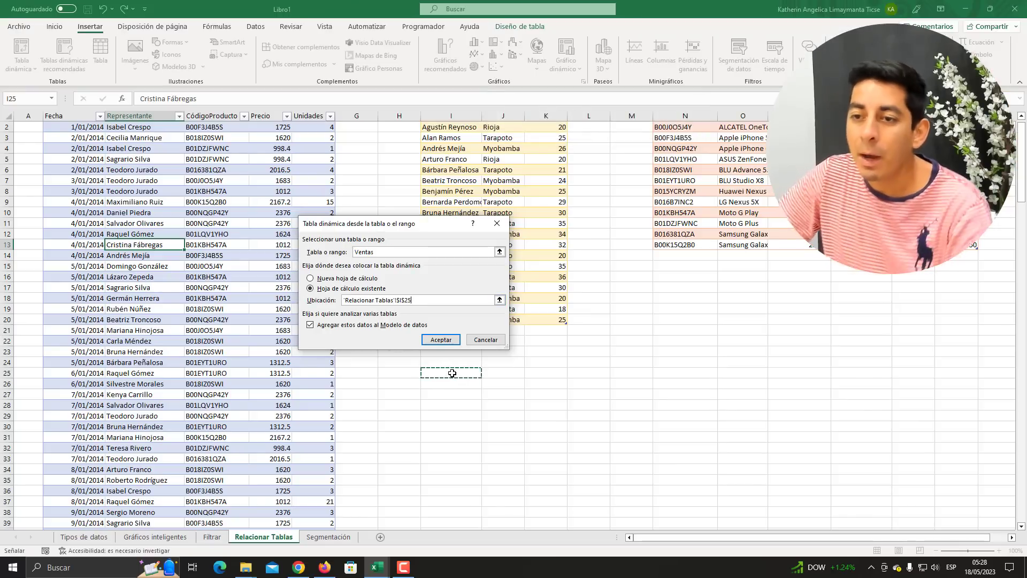
{"action": "left_click", "coordinate": [441, 339]}
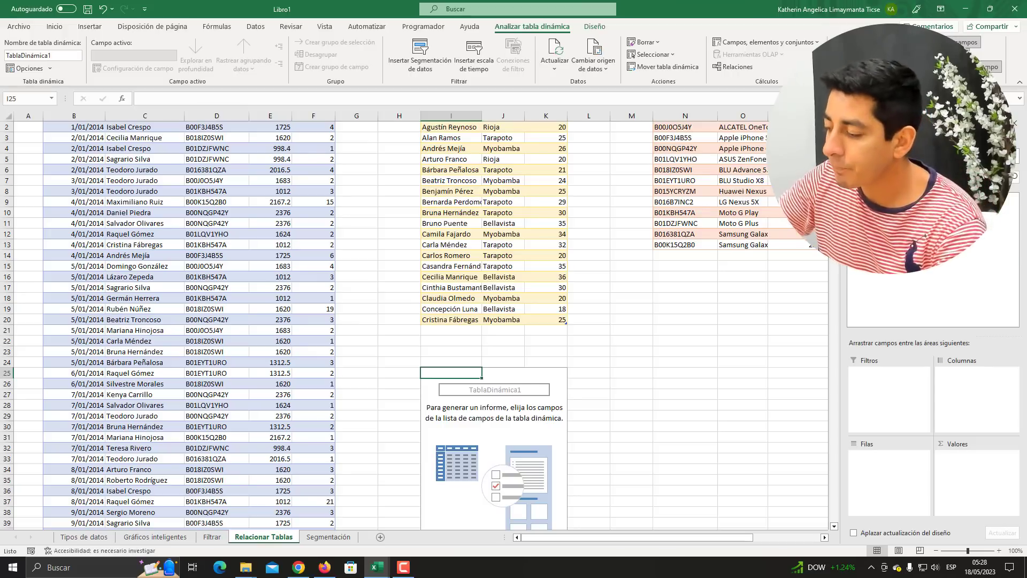
Switch the PivotTable field list to Todas and expand the Productos and Ventas tables
{"action": "key", "text": "super+plus"}
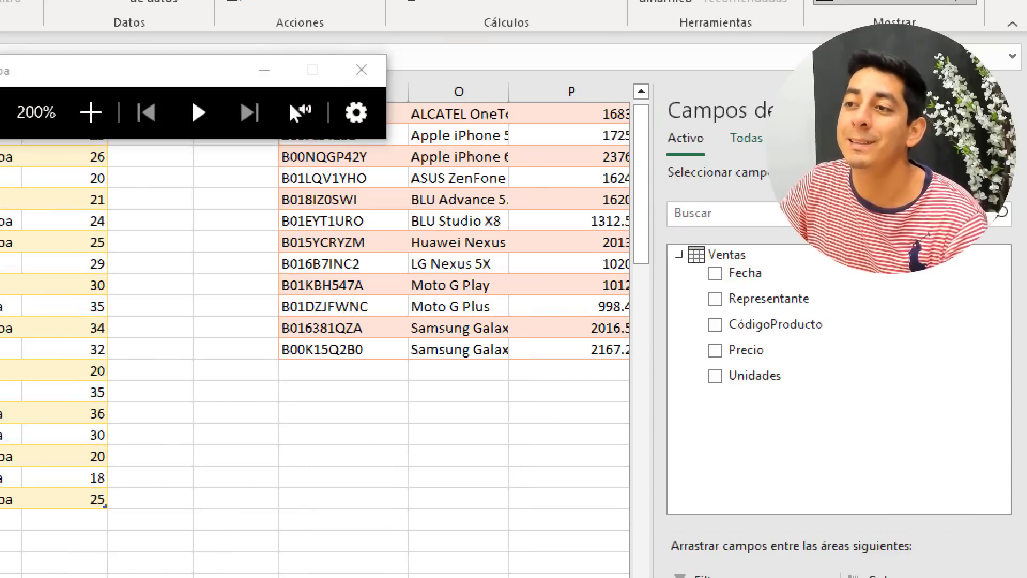
{"action": "left_click", "coordinate": [746, 138]}
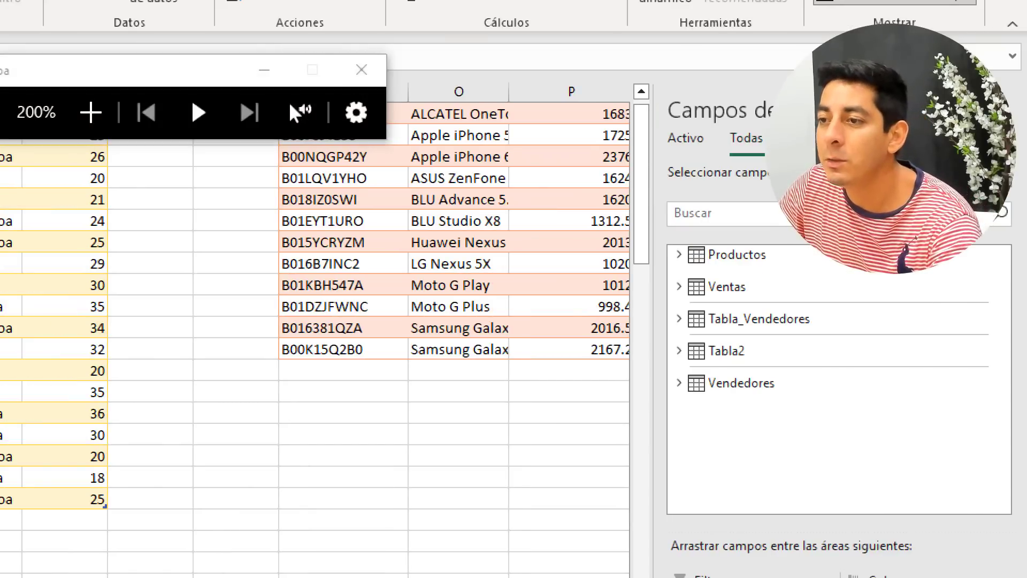
{"action": "key", "text": "super+Escape"}
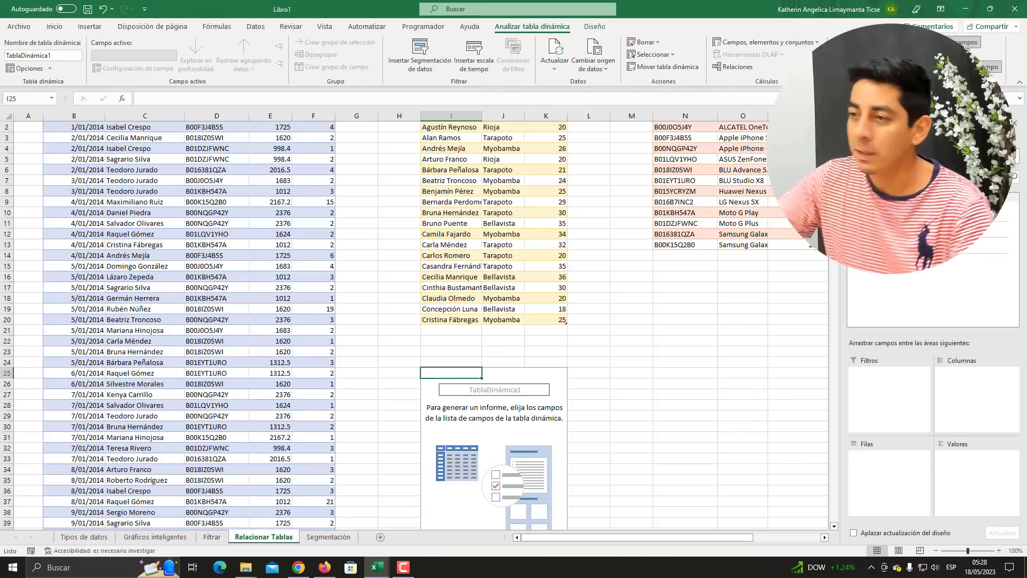
{"action": "key", "text": "super+plus"}
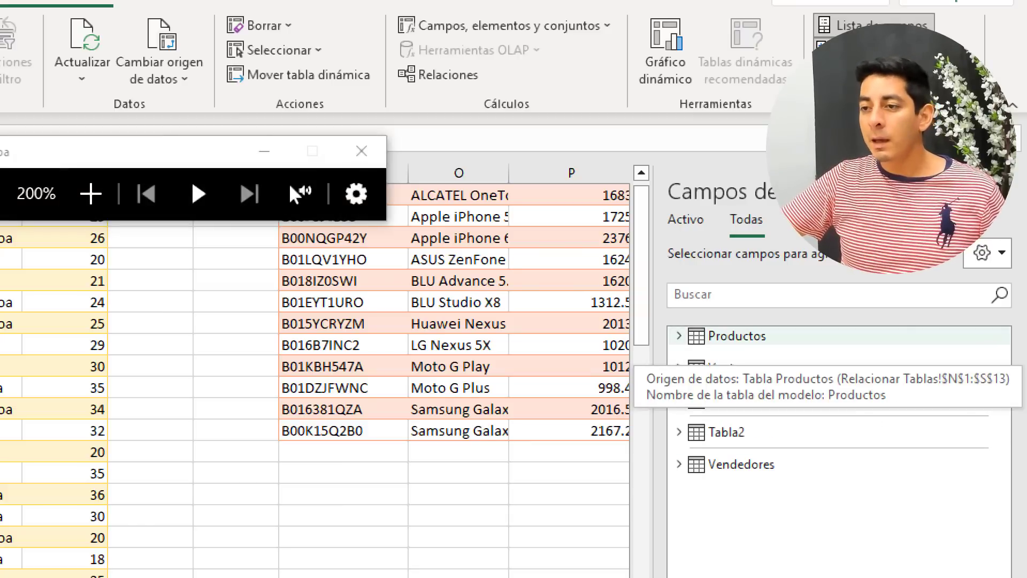
{"action": "left_click", "coordinate": [737, 336]}
{"action": "left_click", "coordinate": [726, 475]}
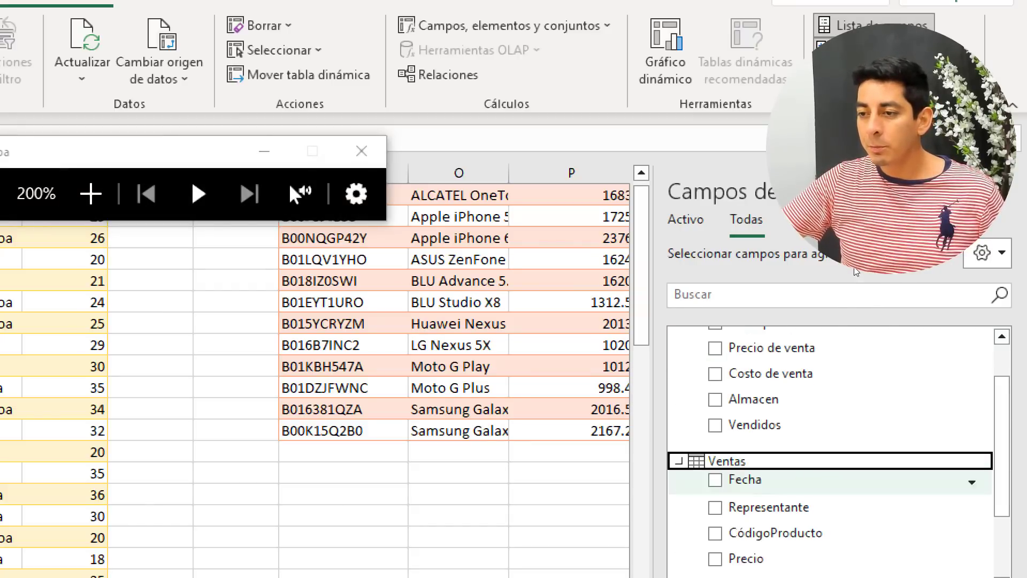
{"action": "scroll", "coordinate": [835, 428], "scroll_direction": "up", "scroll_amount": 2}
{"action": "key", "text": "super+Escape"}
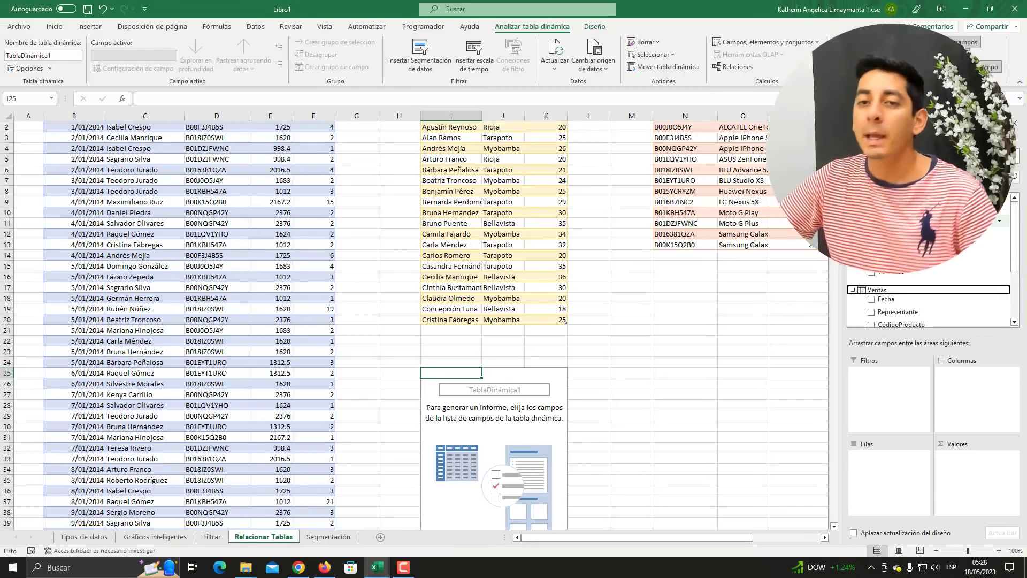
{"action": "scroll", "coordinate": [503, 321], "scroll_direction": "up", "scroll_amount": 1}
{"action": "scroll", "coordinate": [918, 298], "scroll_direction": "down", "scroll_amount": 2}
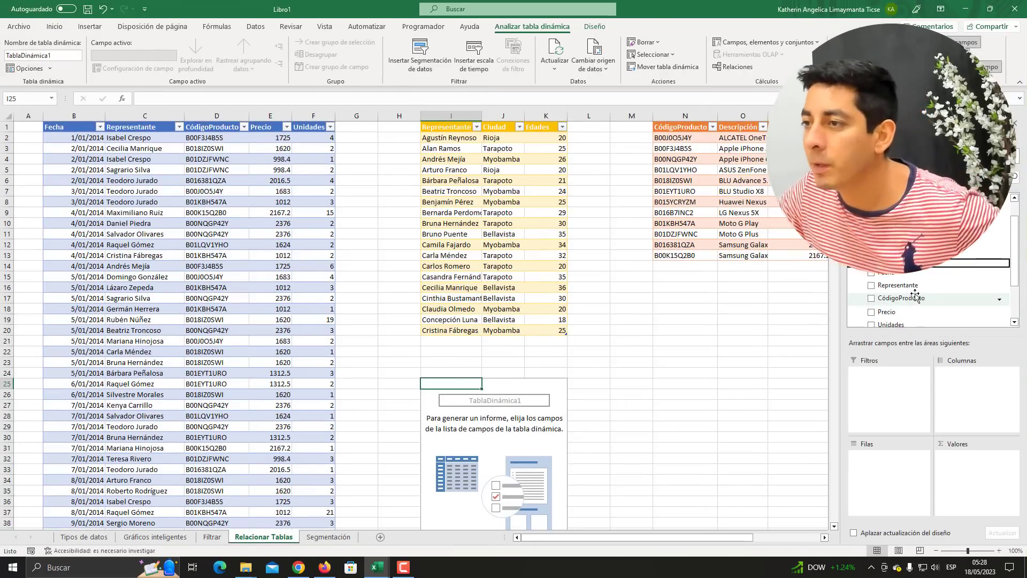
{"action": "scroll", "coordinate": [919, 297], "scroll_direction": "down", "scroll_amount": 2}
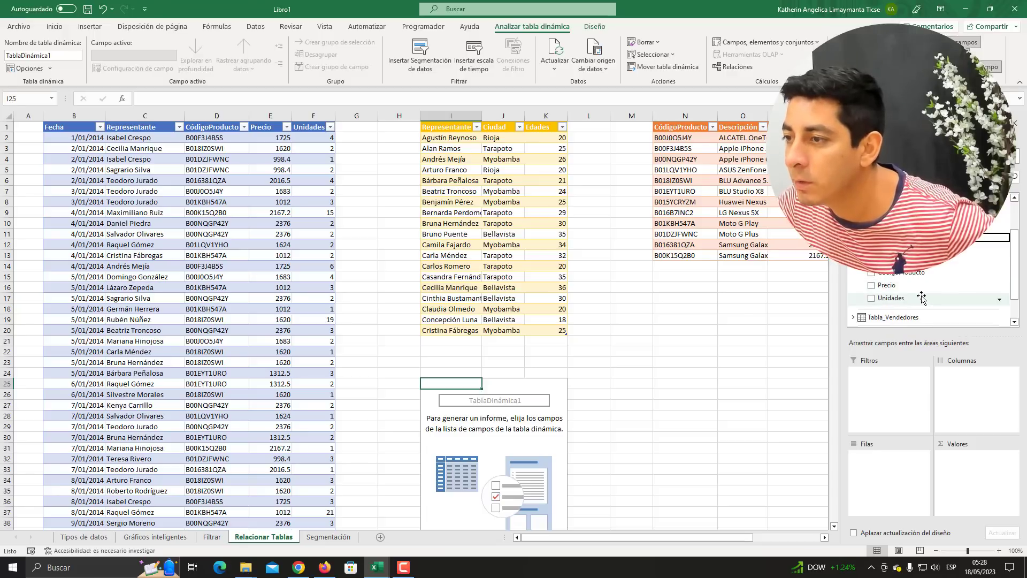
{"action": "scroll", "coordinate": [921, 298], "scroll_direction": "up", "scroll_amount": 3}
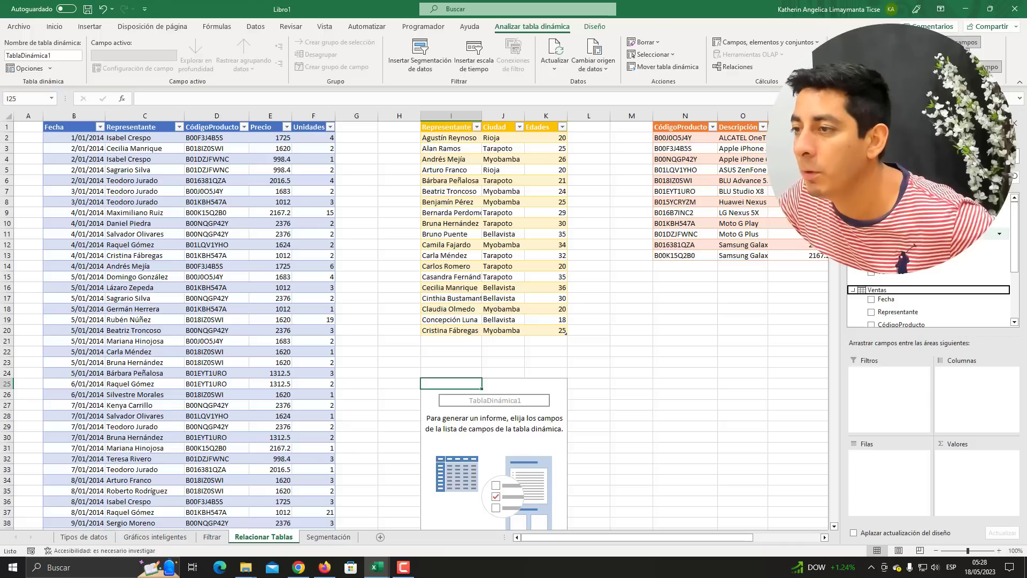
Put Productos Descripción in Filas and Ventas Unidades in Valores, giving a 621 total
{"action": "left_click_drag", "start_coordinate": [999, 234], "coordinate": [888, 456]}
{"action": "scroll", "coordinate": [452, 330], "scroll_direction": "down", "scroll_amount": 2}
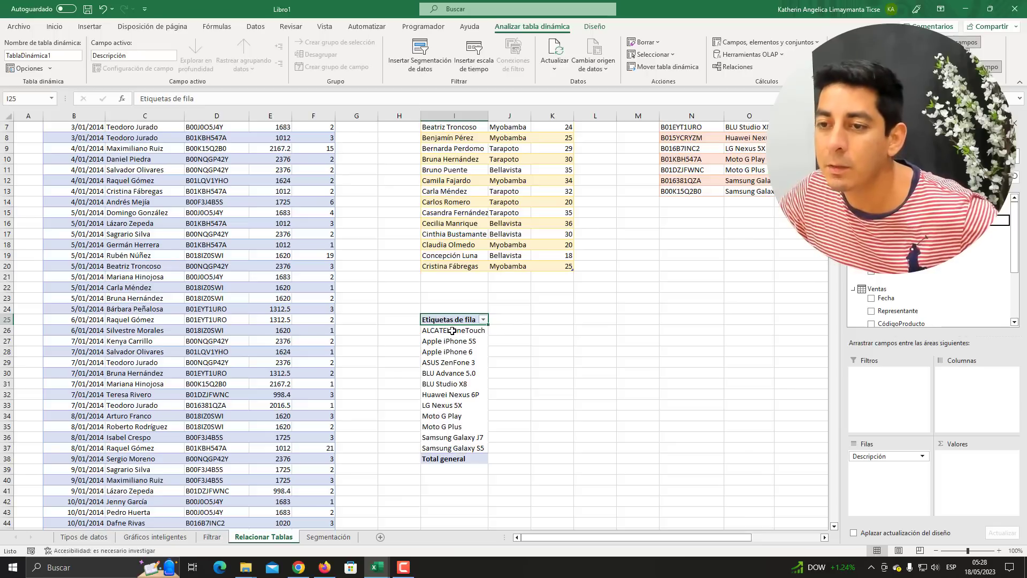
{"action": "scroll", "coordinate": [902, 289], "scroll_direction": "down", "scroll_amount": 2}
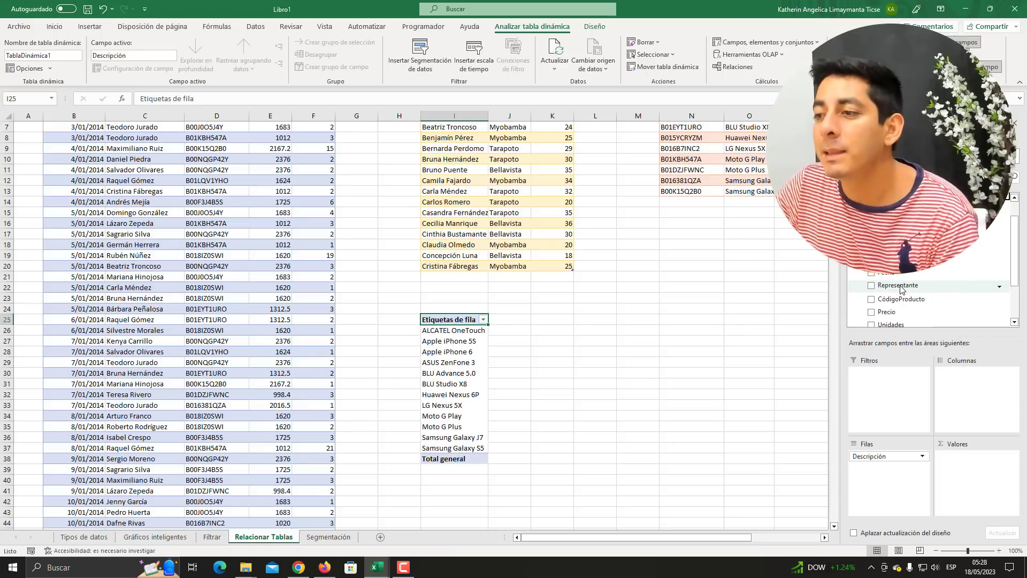
{"action": "scroll", "coordinate": [901, 289], "scroll_direction": "down", "scroll_amount": 2}
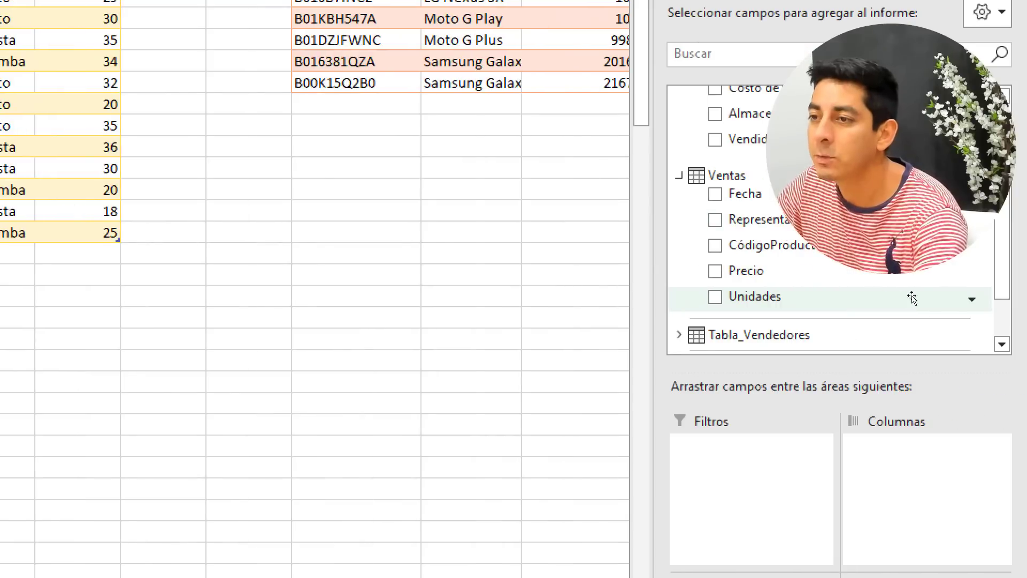
{"action": "scroll", "coordinate": [911, 298], "scroll_direction": "up", "scroll_amount": 4}
{"action": "scroll", "coordinate": [902, 294], "scroll_direction": "down", "scroll_amount": 2}
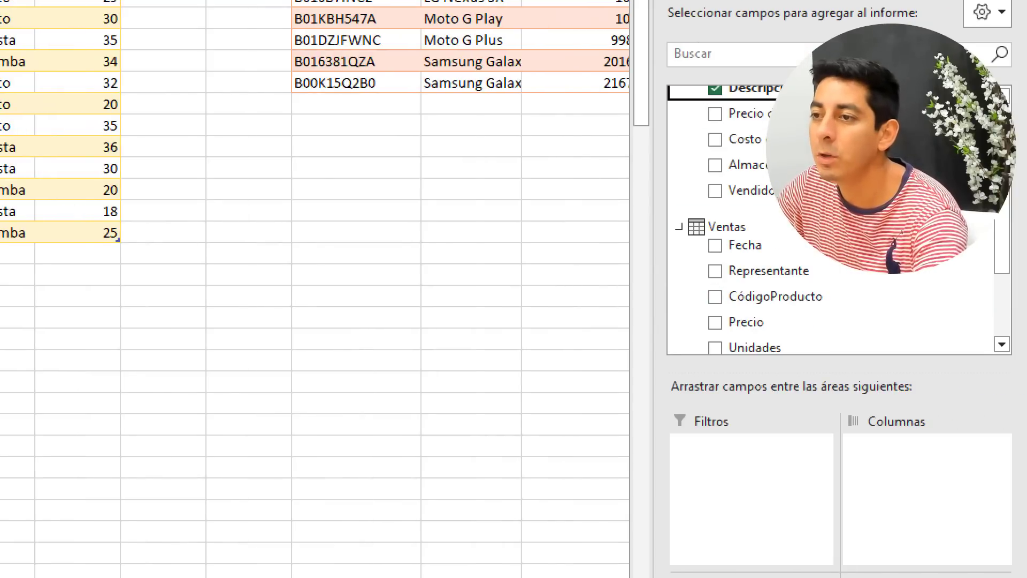
{"action": "scroll", "coordinate": [890, 280], "scroll_direction": "down", "scroll_amount": 2}
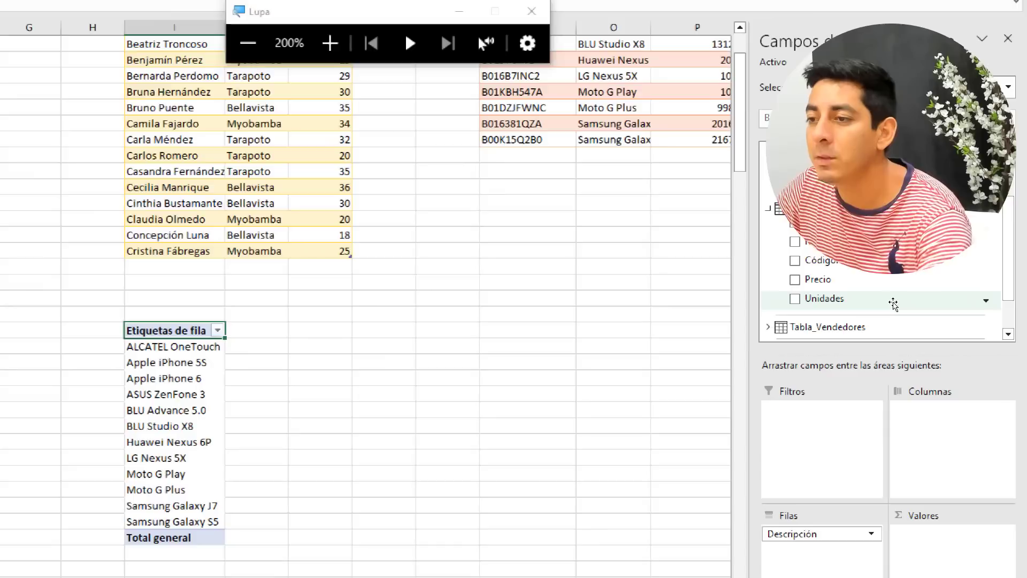
{"action": "left_click", "coordinate": [894, 301]}
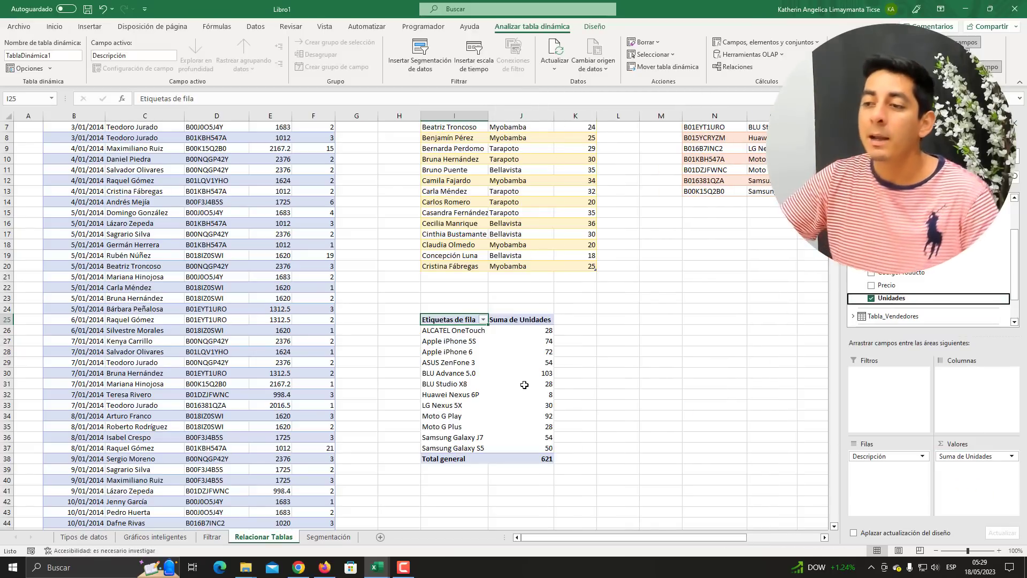
{"action": "scroll", "coordinate": [211, 386], "scroll_direction": "up", "scroll_amount": 2}
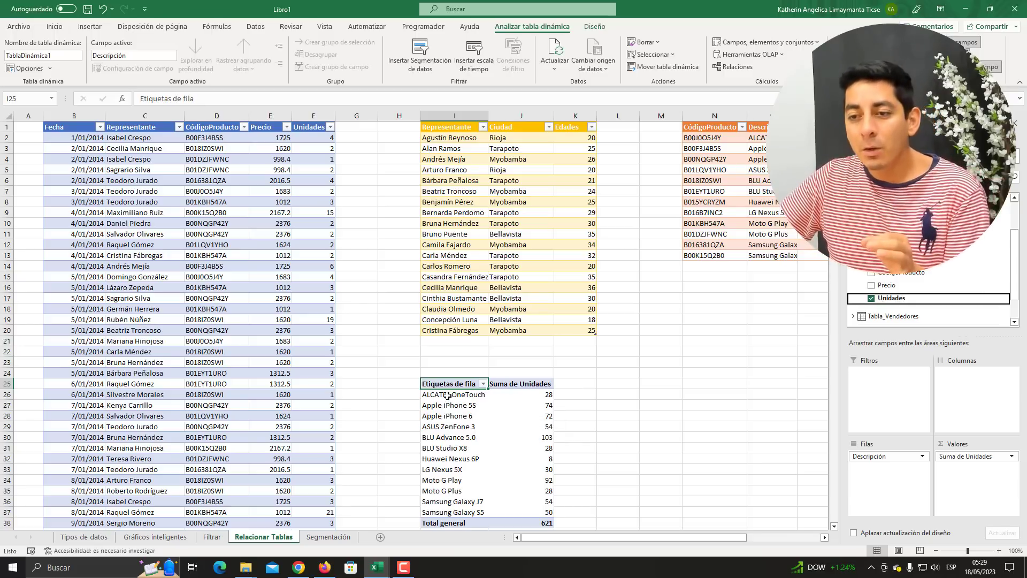
{"action": "left_click_drag", "start_coordinate": [447, 394], "coordinate": [455, 512]}
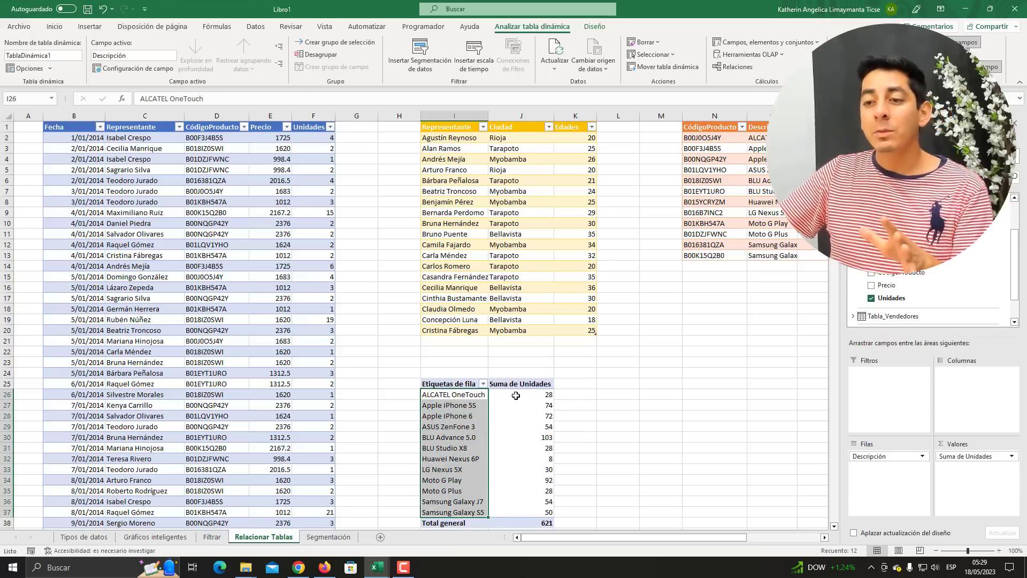
{"action": "left_click_drag", "start_coordinate": [515, 395], "coordinate": [517, 512]}
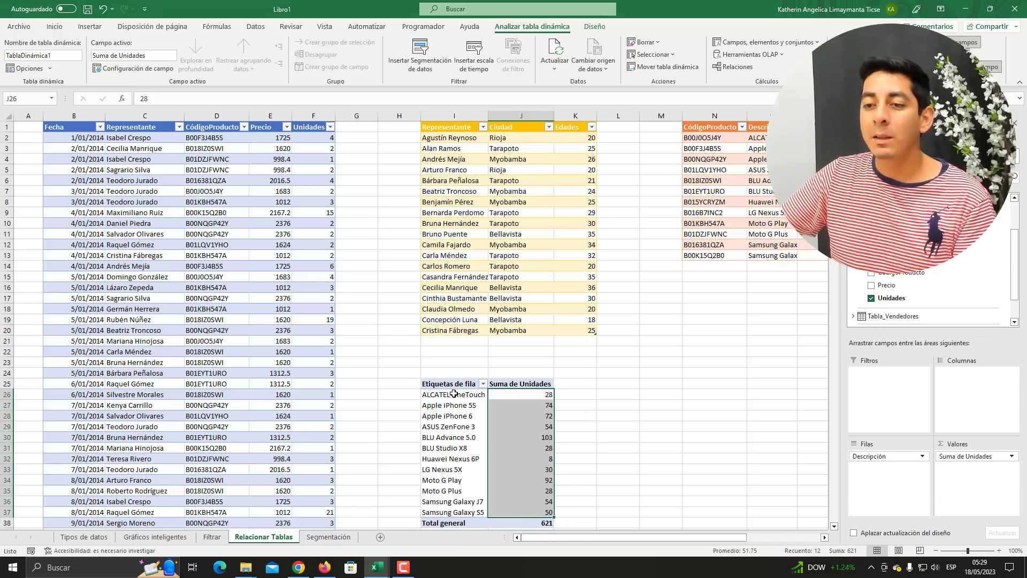
{"action": "left_click_drag", "start_coordinate": [454, 394], "coordinate": [454, 512]}
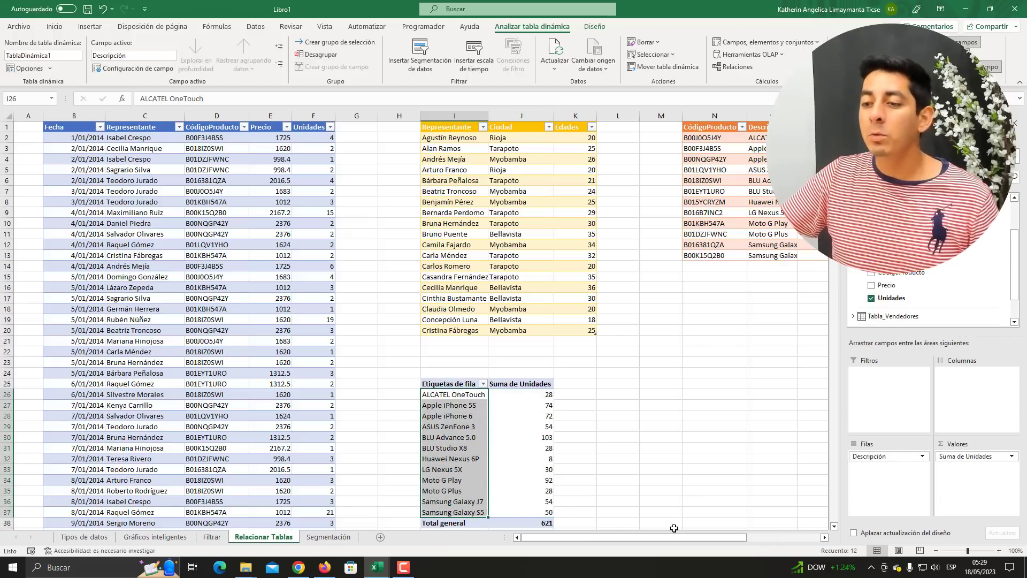
{"action": "scroll", "coordinate": [674, 528], "scroll_direction": "right", "scroll_amount": 3}
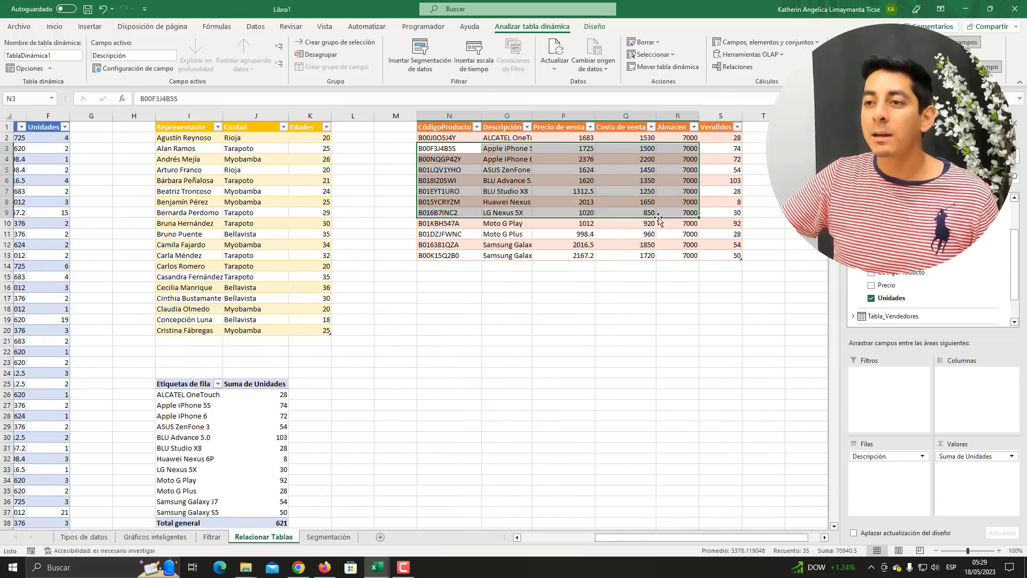
{"action": "left_click_drag", "start_coordinate": [470, 147], "coordinate": [677, 213]}
{"action": "scroll", "coordinate": [570, 515], "scroll_direction": "left", "scroll_amount": 3}
{"action": "left_click", "coordinate": [212, 330]}
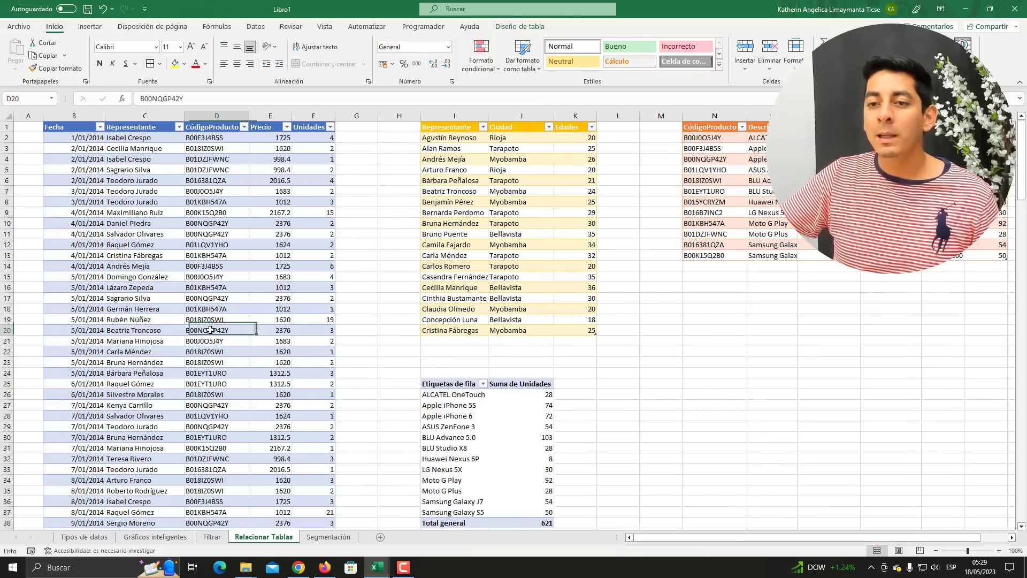
{"action": "left_click", "coordinate": [523, 426]}
{"action": "left_click", "coordinate": [163, 234]}
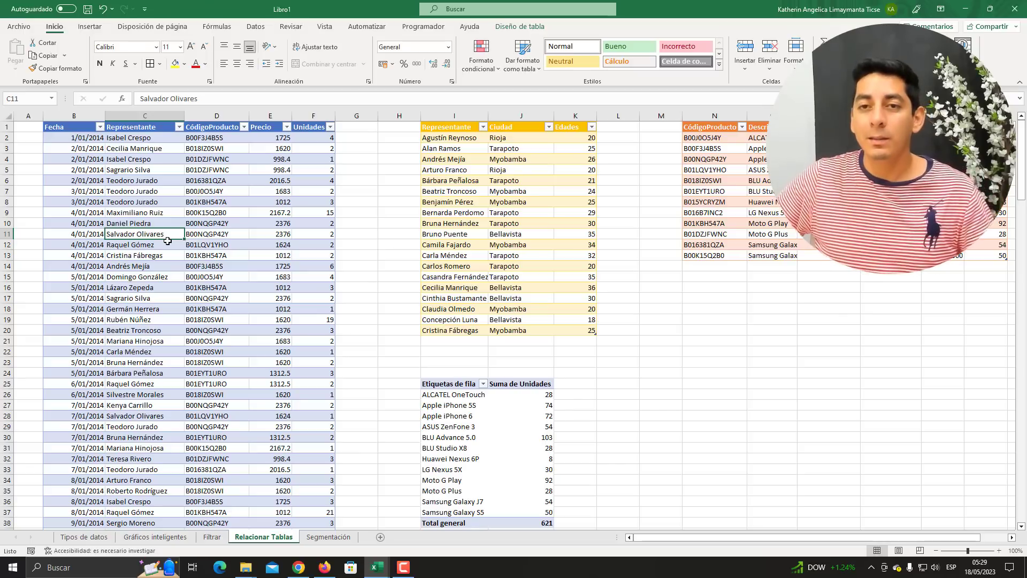
{"action": "left_click", "coordinate": [190, 182]}
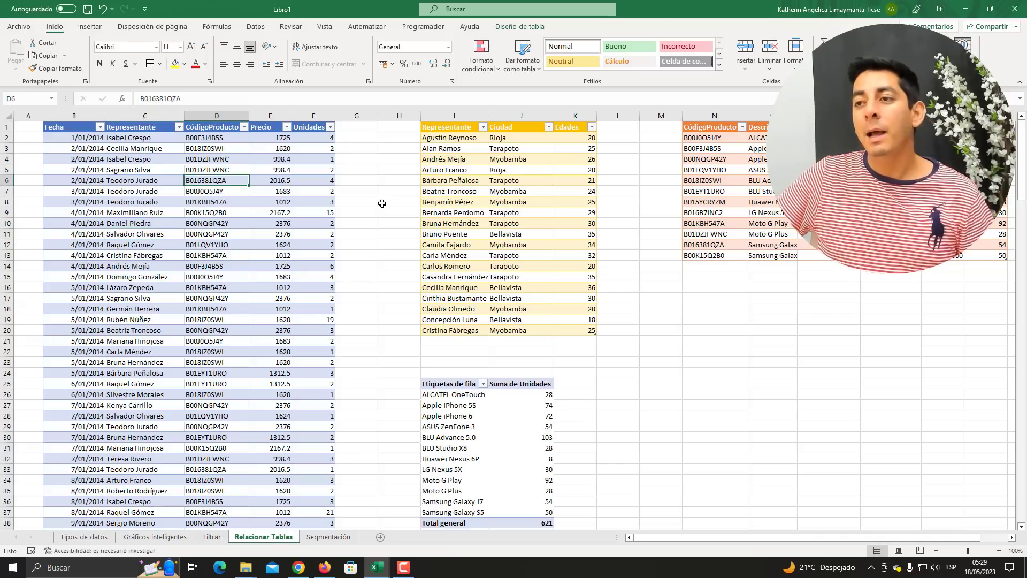
{"action": "left_click", "coordinate": [503, 181]}
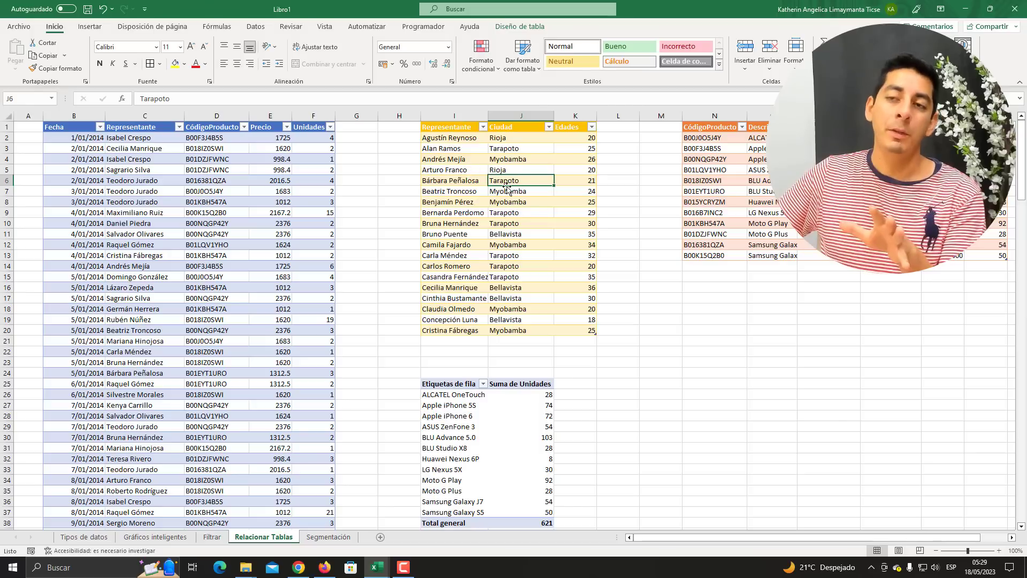
{"action": "left_click", "coordinate": [516, 116]}
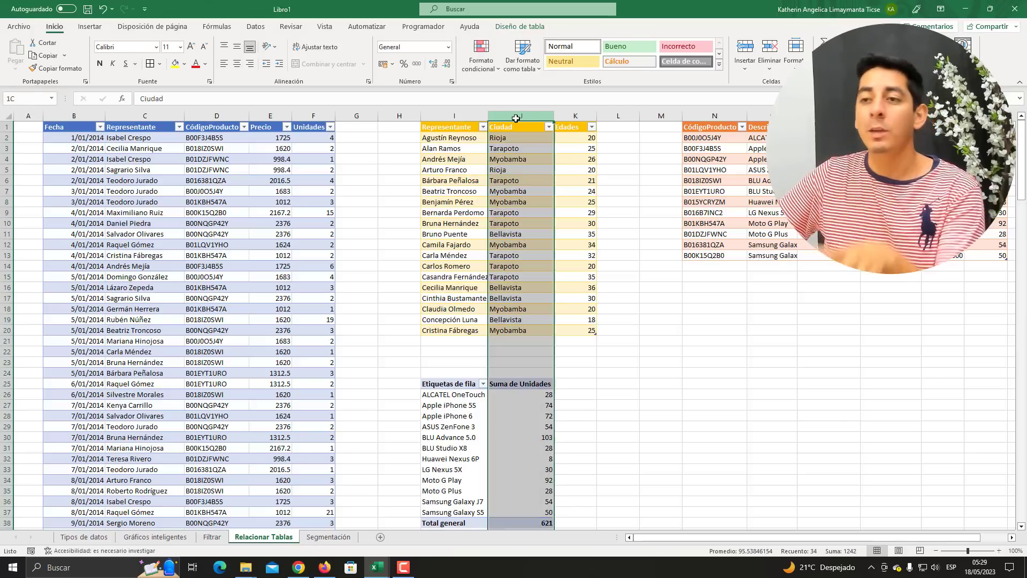
{"action": "left_click", "coordinate": [575, 116]}
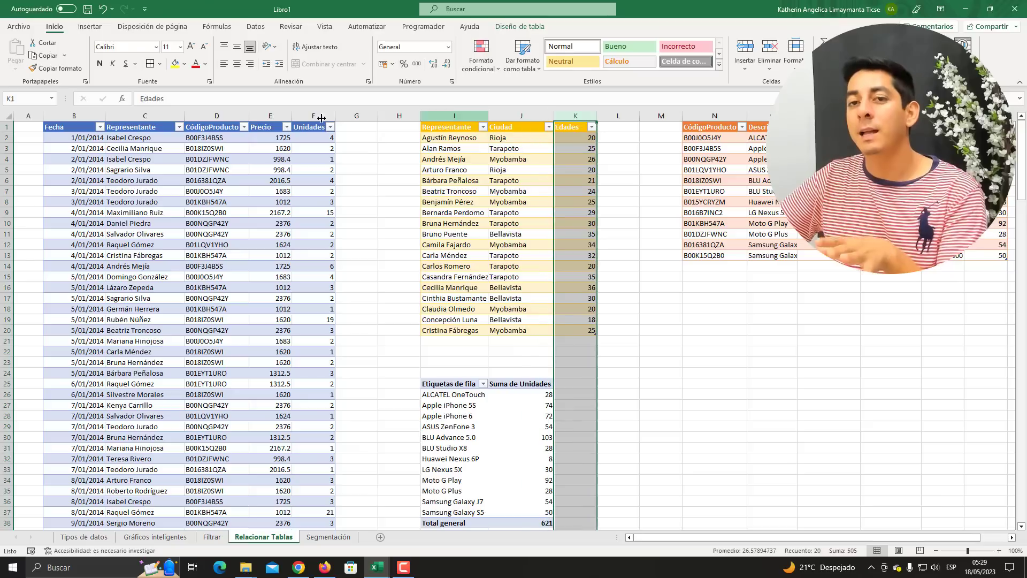
{"action": "left_click", "coordinate": [182, 223]}
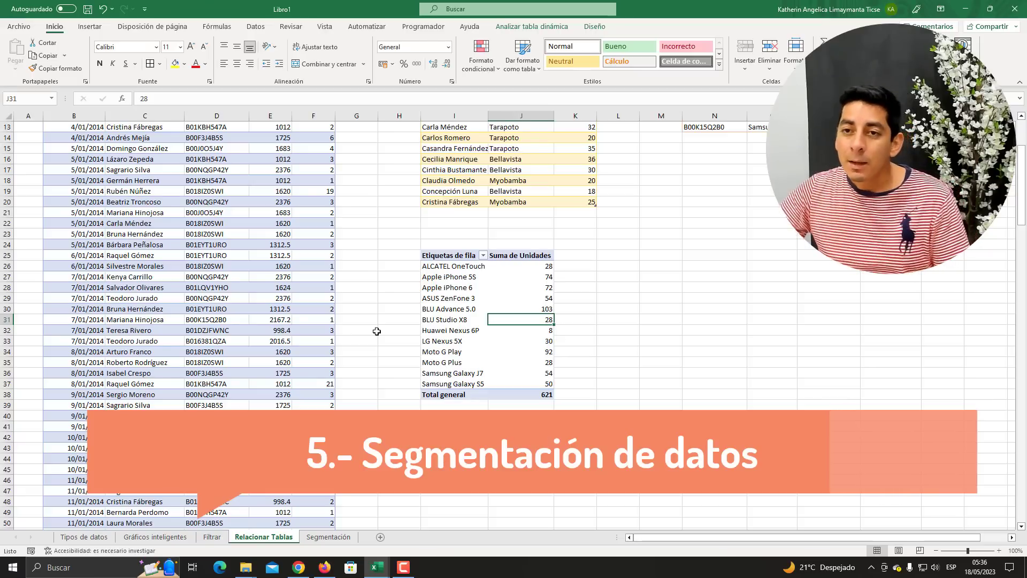
Select the BLU Advance 5.0 value (103) inside the pivot and show the Analizar tabla dinámica commands
{"action": "scroll", "coordinate": [376, 332], "scroll_direction": "up", "scroll_amount": 4}
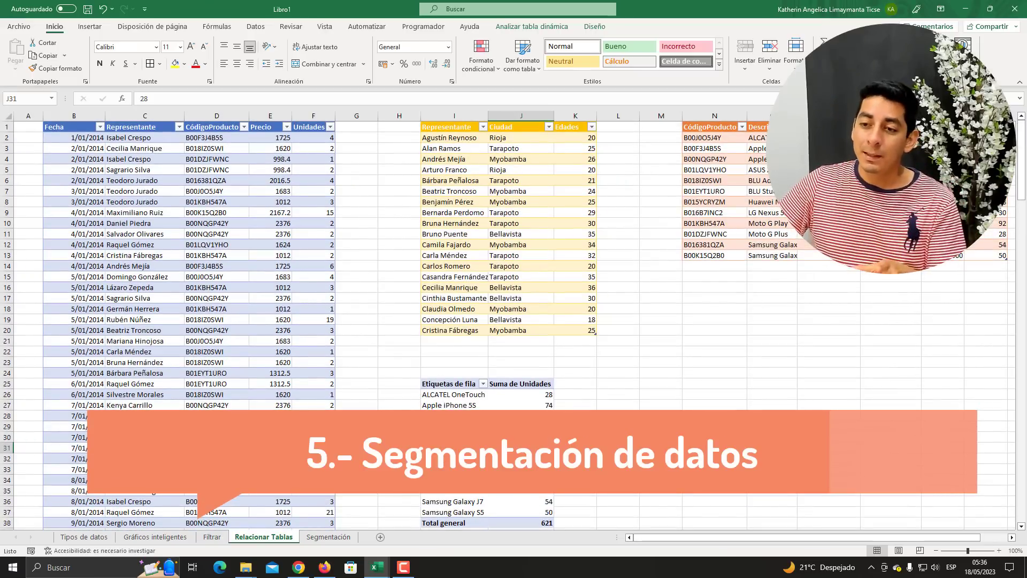
{"action": "scroll", "coordinate": [488, 371], "scroll_direction": "down", "scroll_amount": 2}
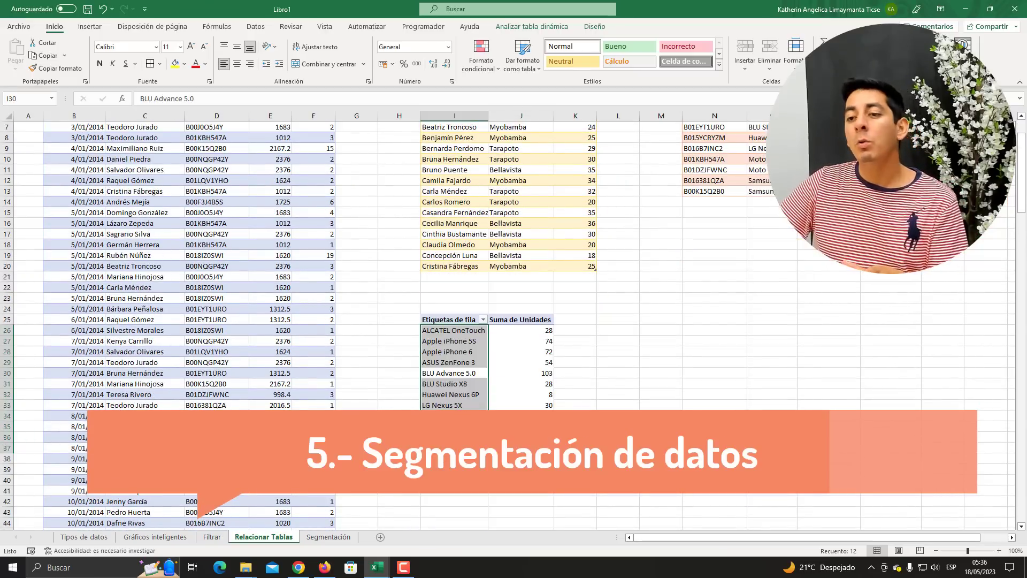
{"action": "left_click", "coordinate": [504, 374]}
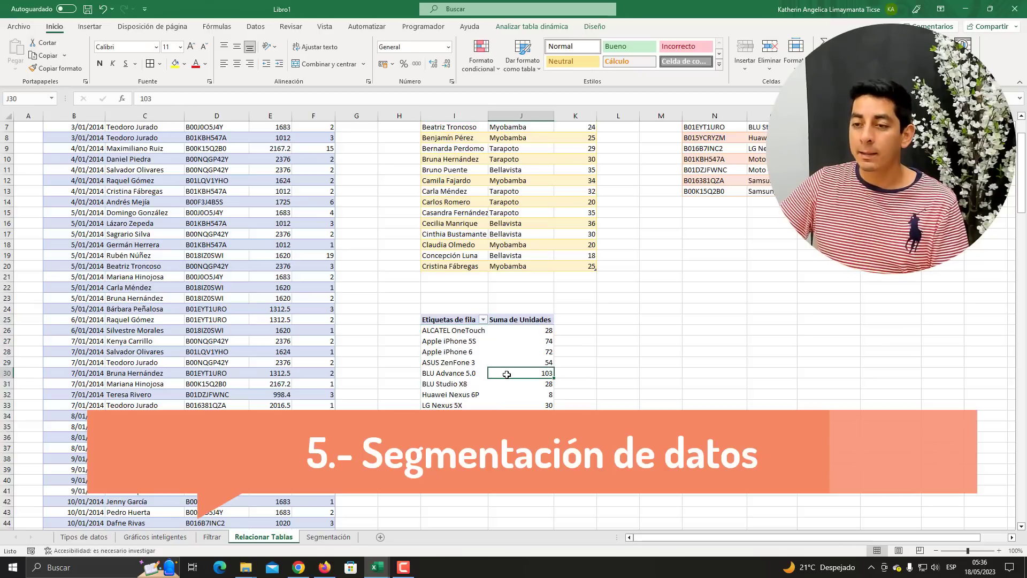
{"action": "key", "text": "super+plus"}
{"action": "left_click", "coordinate": [532, 31]}
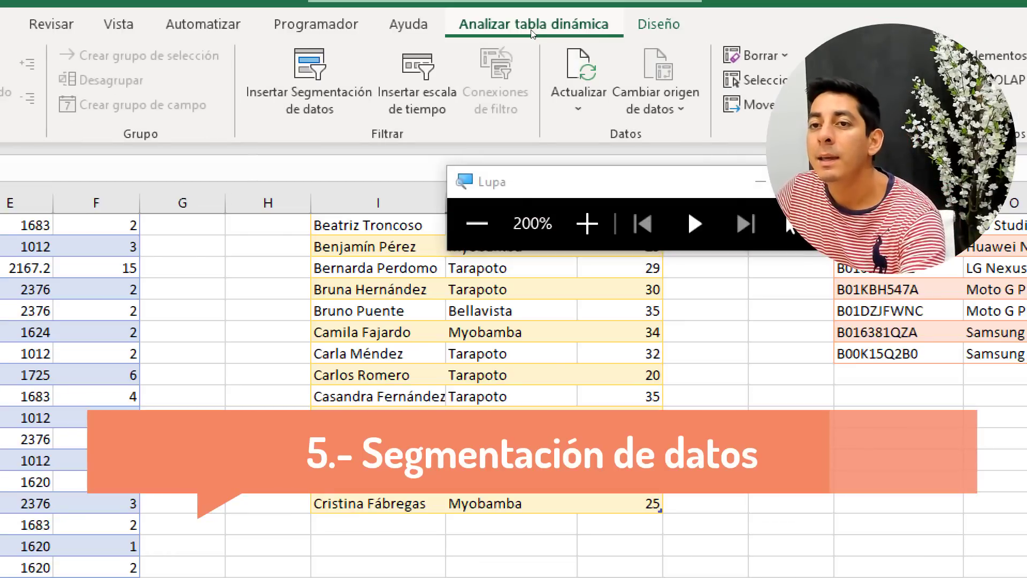
{"action": "key", "text": "super+Escape"}
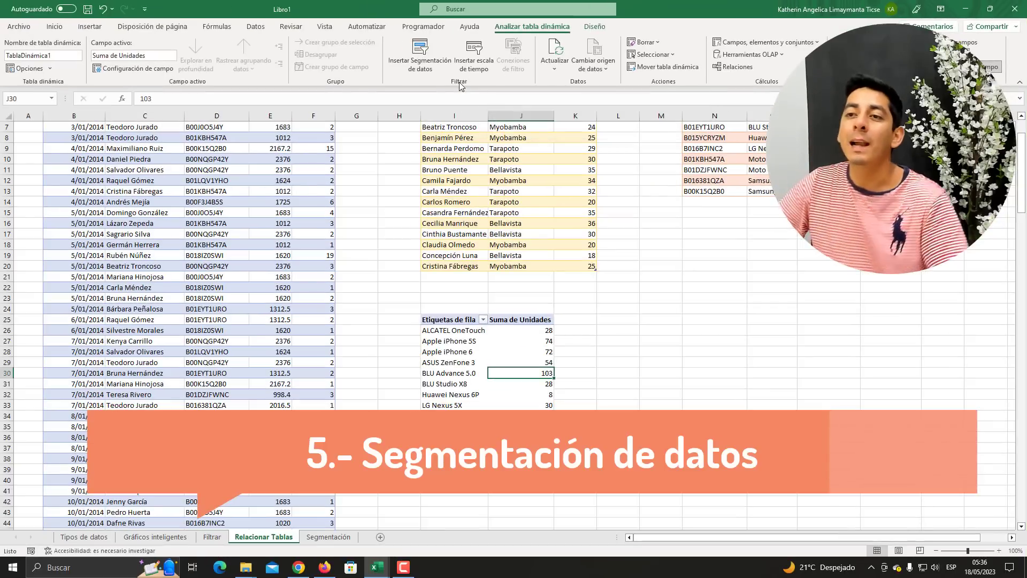
{"action": "left_click", "coordinate": [420, 48]}
{"action": "key", "text": "super+plus"}
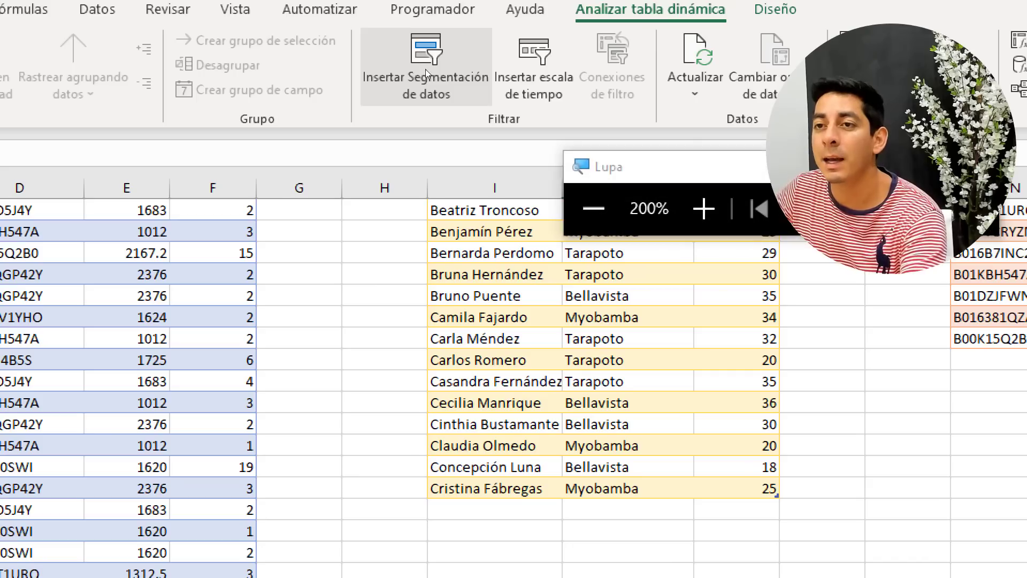
{"action": "key", "text": "super+Escape"}
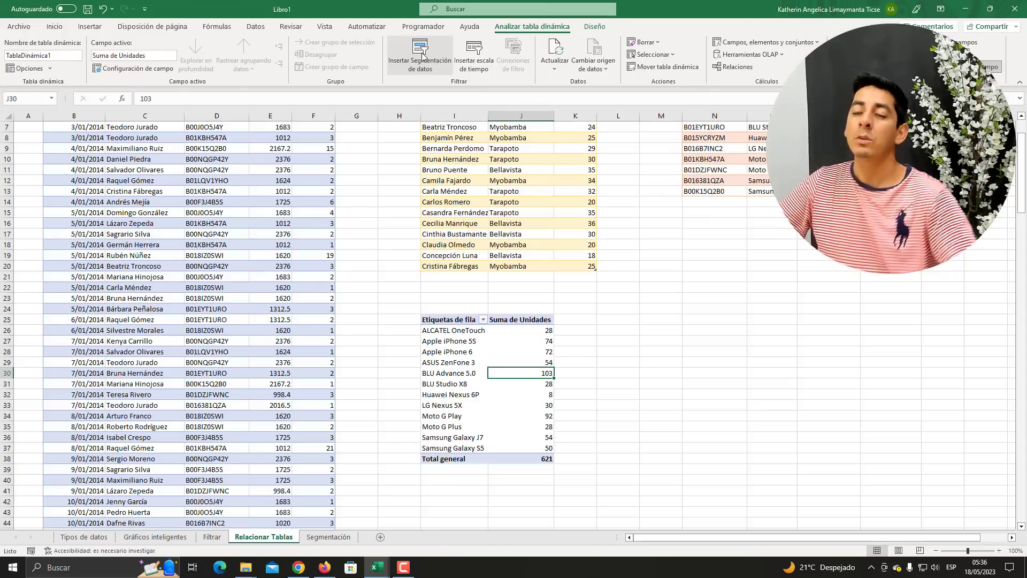
Insert a Representante slicer and drag it beside the PivotTable
{"action": "left_click", "coordinate": [422, 53]}
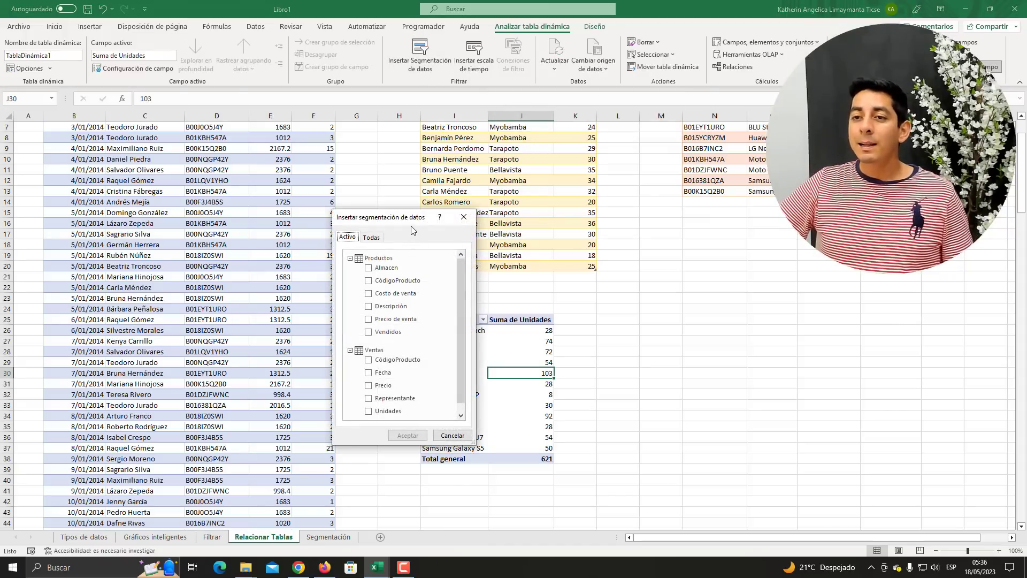
{"action": "left_click_drag", "start_coordinate": [429, 223], "coordinate": [557, 166]}
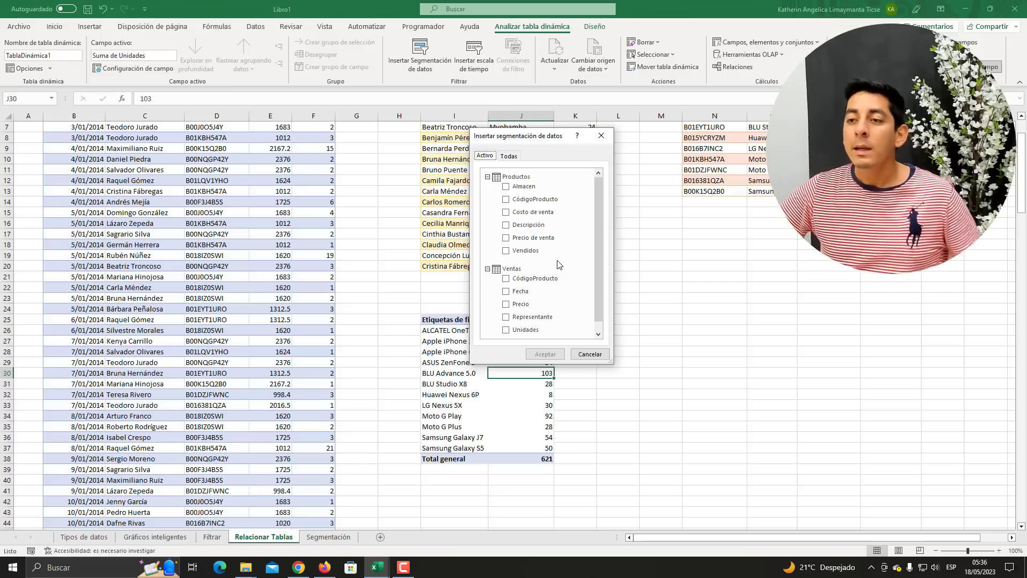
{"action": "scroll", "coordinate": [523, 312], "scroll_direction": "down", "scroll_amount": 1}
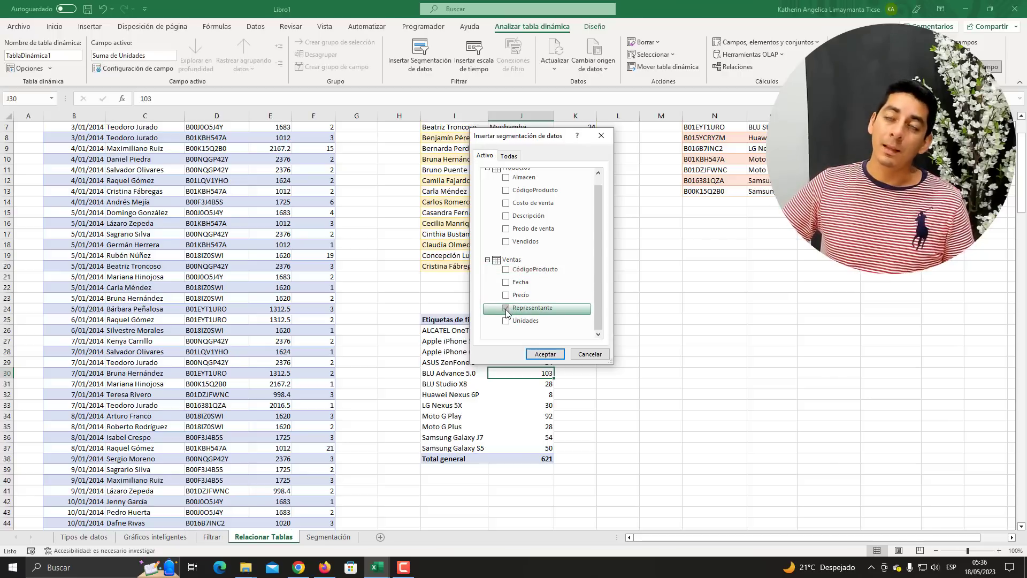
{"action": "left_click", "coordinate": [545, 353]}
{"action": "left_click_drag", "start_coordinate": [515, 266], "coordinate": [611, 236]}
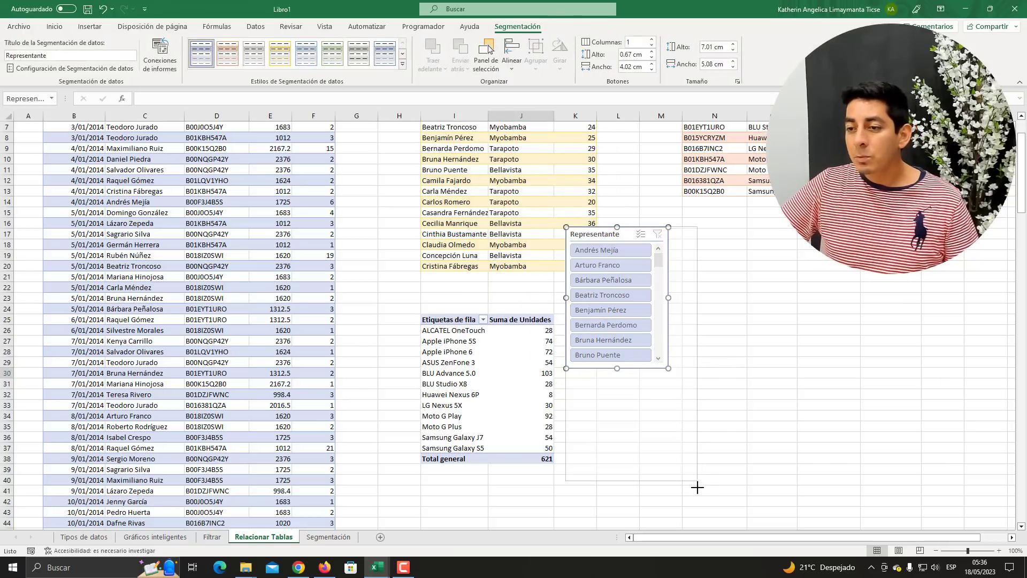
Stretch the Representante slicer to 13.28 cm by 5.58 cm and nudge it into place
{"action": "left_click_drag", "start_coordinate": [691, 443], "coordinate": [678, 494]}
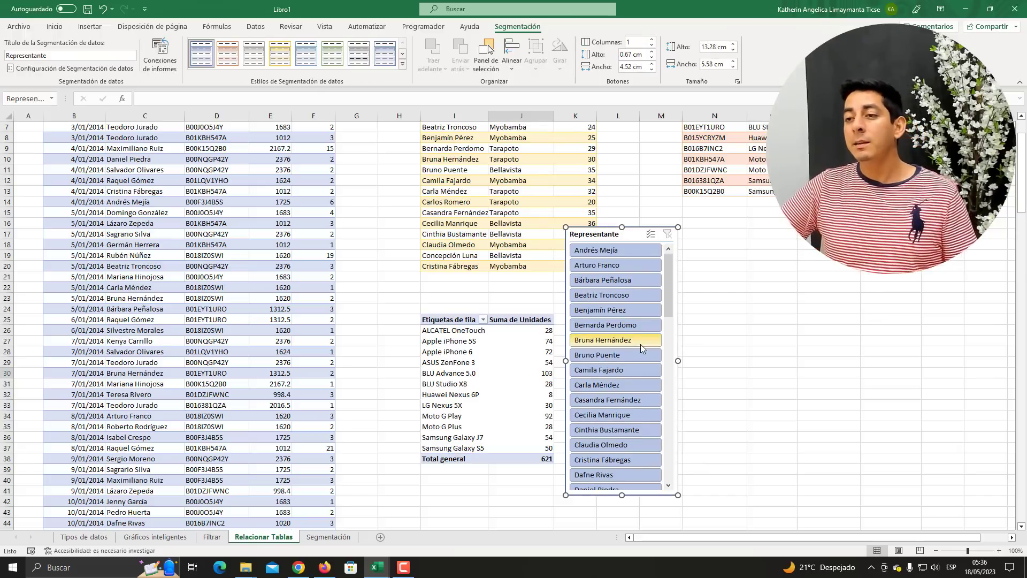
{"action": "mouse_move", "coordinate": [614, 231]}
{"action": "left_mouse_down"}
{"action": "mouse_move", "coordinate": [603, 241]}
{"action": "mouse_move", "coordinate": [613, 237]}
{"action": "left_mouse_up"}
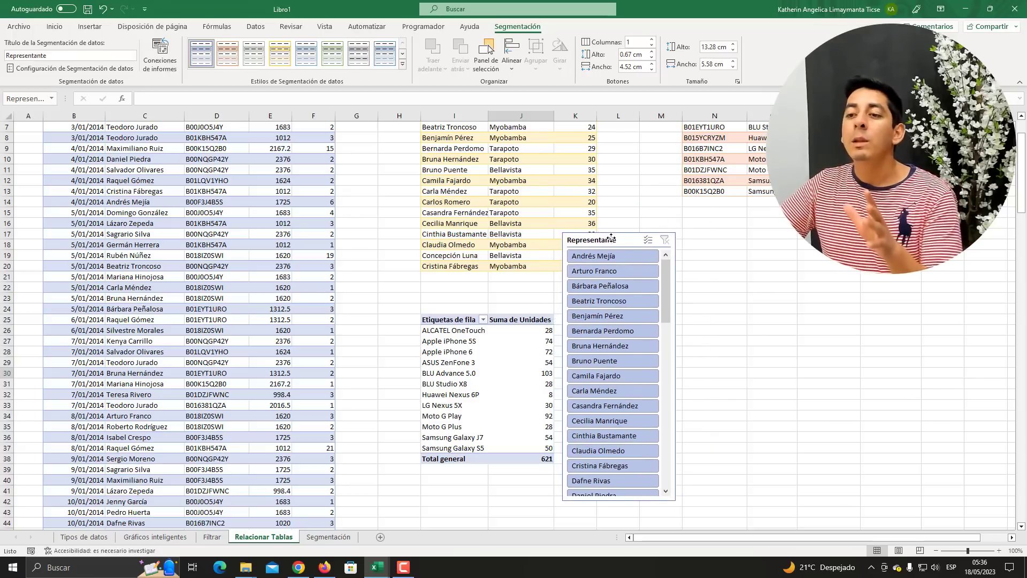
{"action": "scroll", "coordinate": [615, 257], "scroll_direction": "down", "scroll_amount": 4}
{"action": "scroll", "coordinate": [658, 388], "scroll_direction": "down", "scroll_amount": 8}
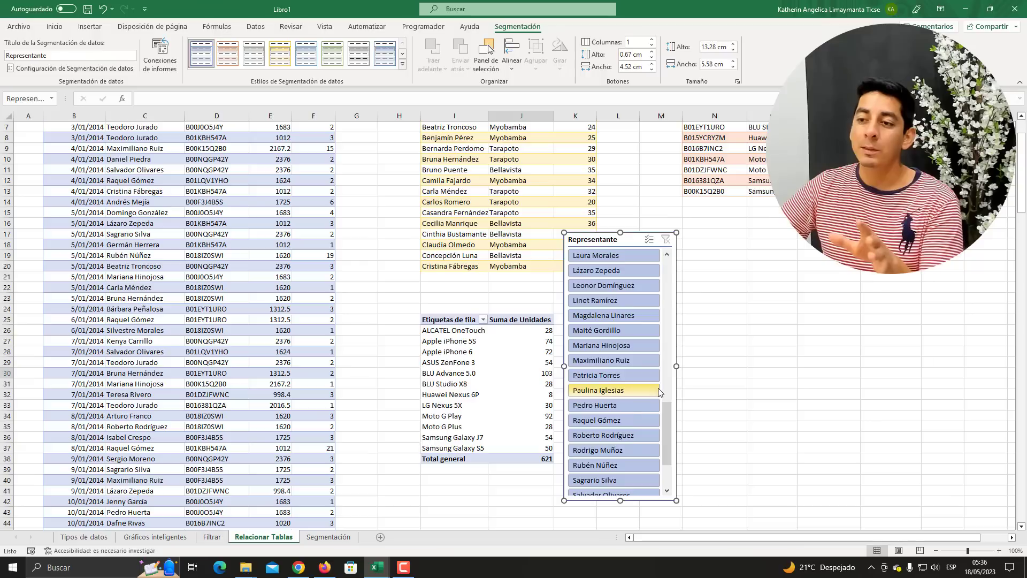
{"action": "scroll", "coordinate": [630, 413], "scroll_direction": "up", "scroll_amount": 5}
{"action": "scroll", "coordinate": [633, 412], "scroll_direction": "up", "scroll_amount": 7}
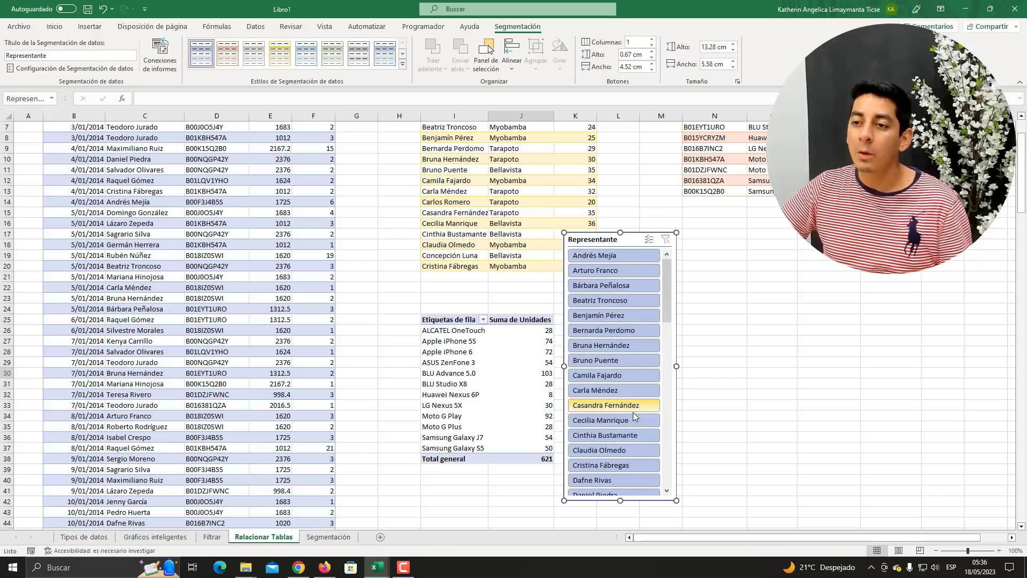
Filter the pivot by individual representatives one at a time, then clear the slicer filter
{"action": "left_click", "coordinate": [611, 260]}
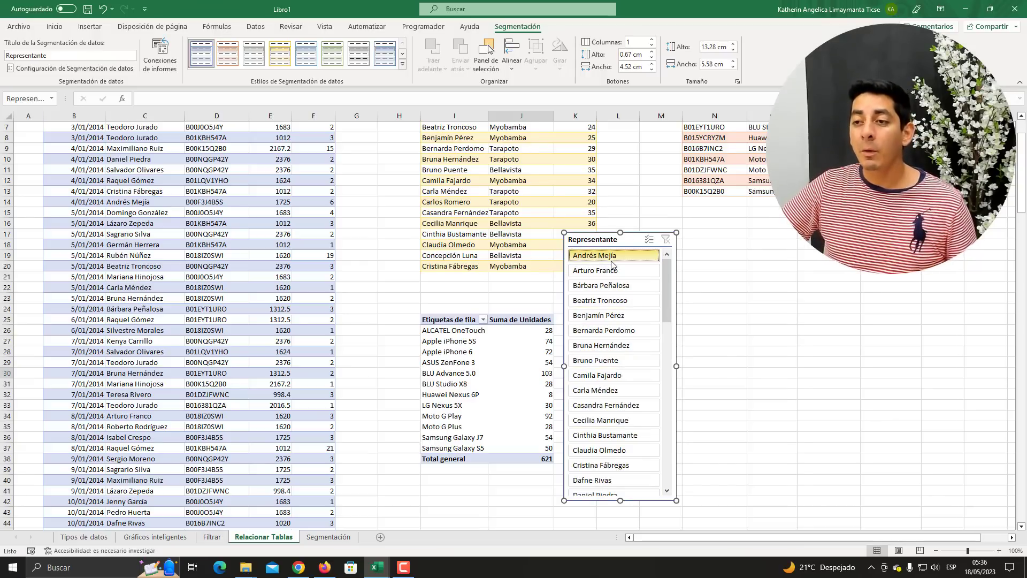
{"action": "left_click", "coordinate": [604, 302]}
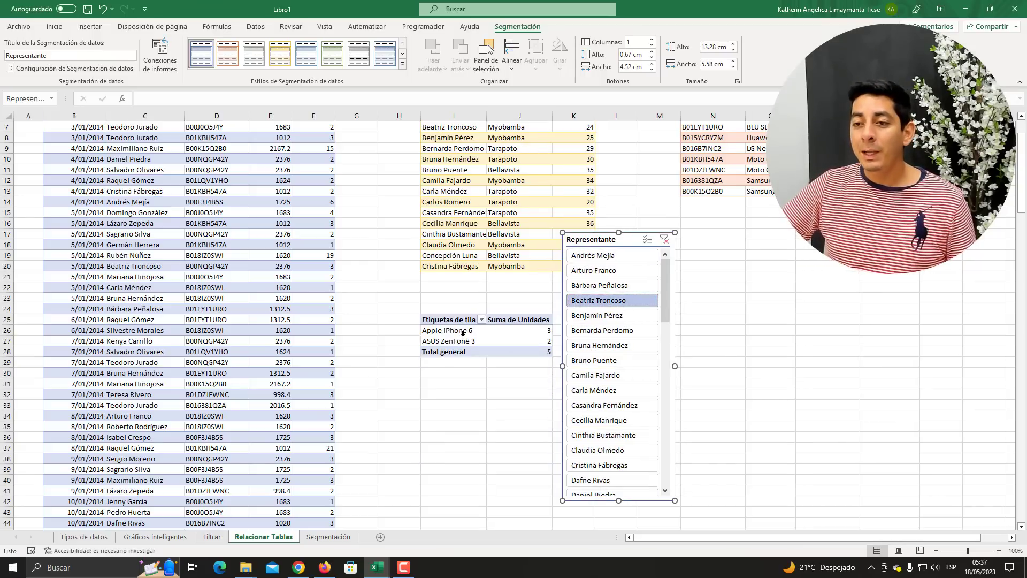
{"action": "left_click", "coordinate": [602, 346]}
{"action": "left_click", "coordinate": [599, 390]}
{"action": "left_click", "coordinate": [599, 423]}
{"action": "left_click", "coordinate": [604, 449]}
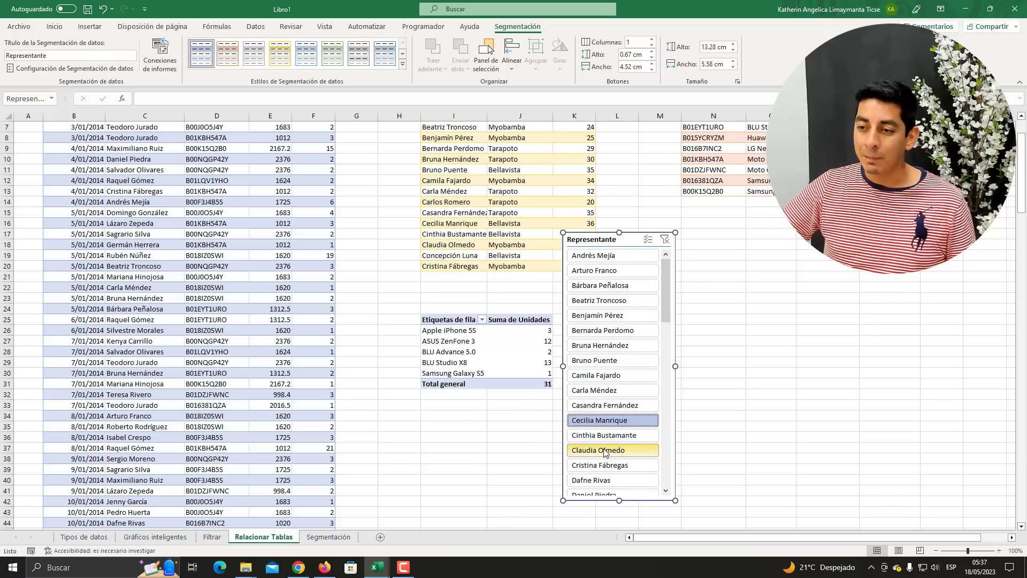
{"action": "left_click", "coordinate": [599, 390]}
{"action": "left_click", "coordinate": [607, 315]}
{"action": "left_click", "coordinate": [608, 317]}
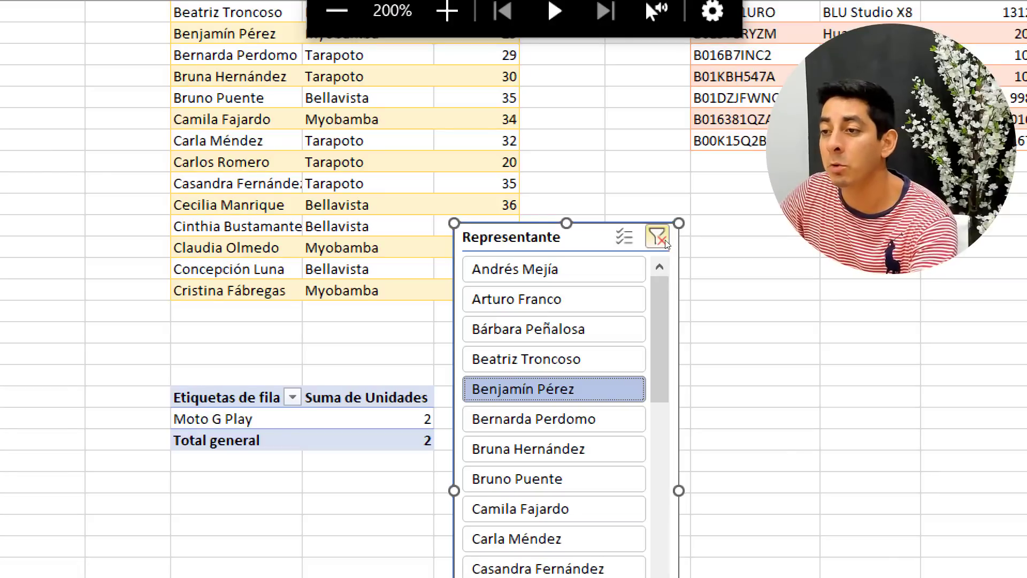
{"action": "left_click", "coordinate": [664, 241]}
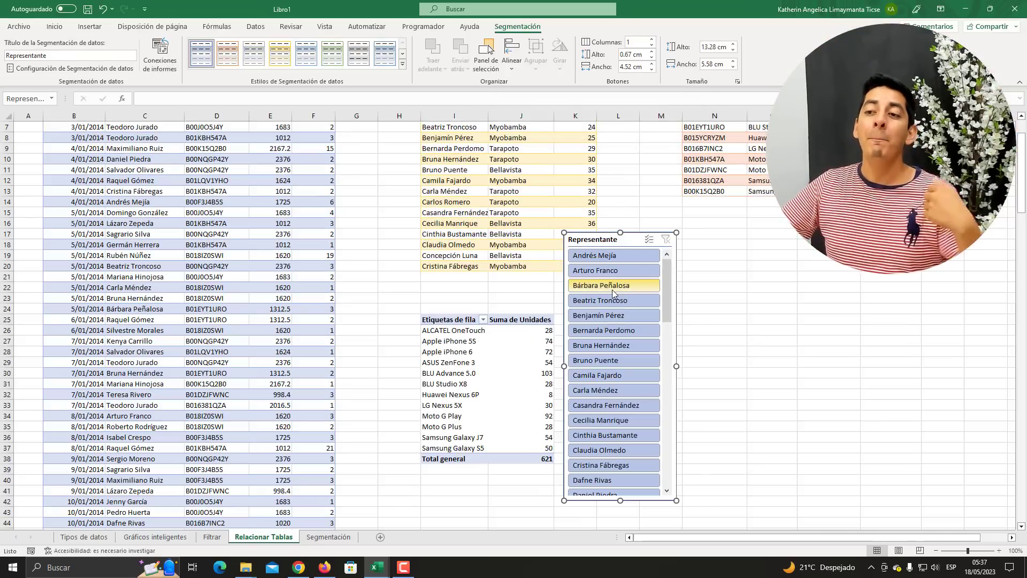
Filter to the first five representatives together (44 units), then clear the filter again
{"action": "left_click", "coordinate": [622, 255]}
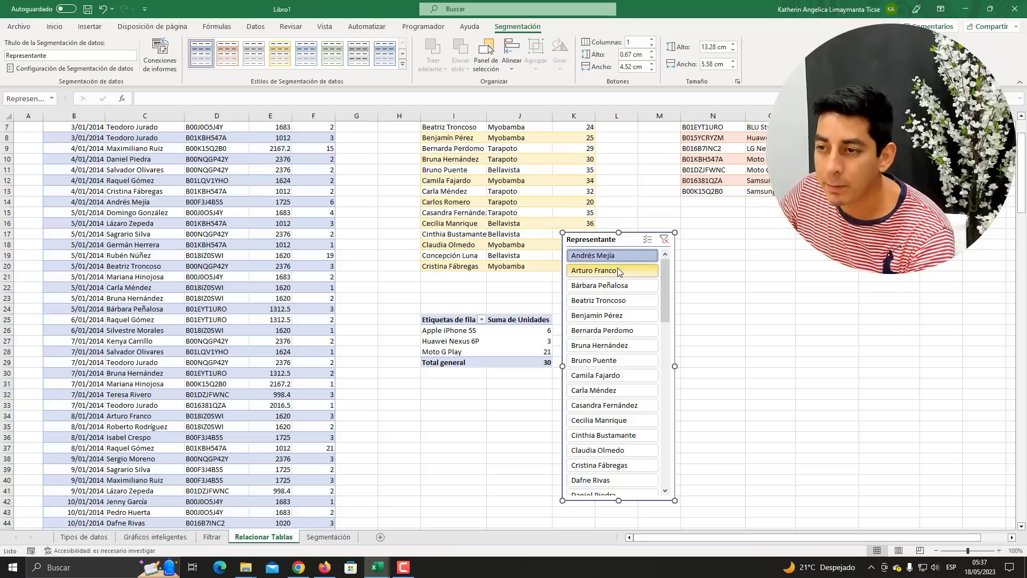
{"action": "left_click", "coordinate": [618, 269], "text": "ctrl"}
{"action": "left_click", "coordinate": [617, 285], "text": "ctrl"}
{"action": "left_click", "coordinate": [615, 300], "text": "ctrl"}
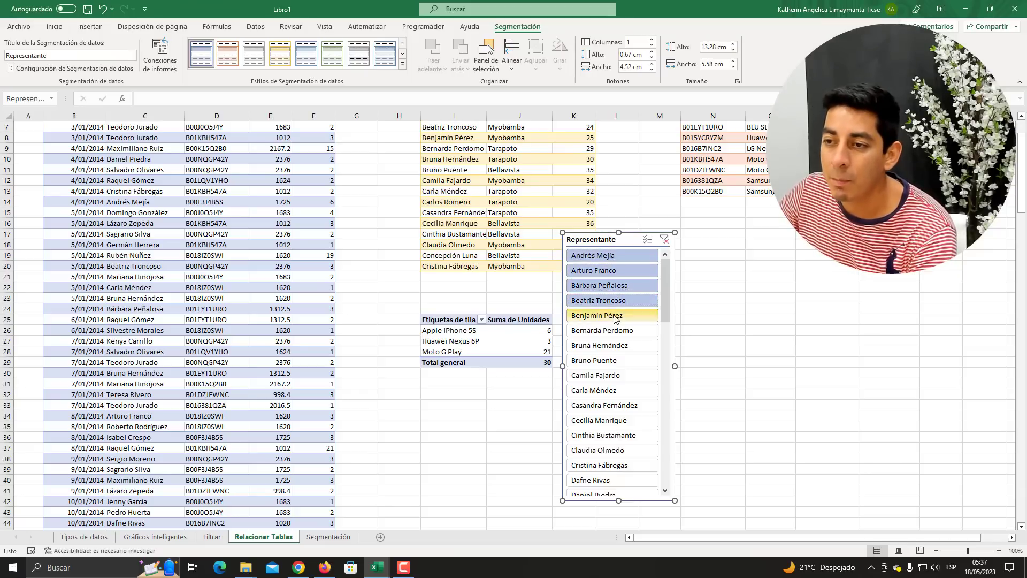
{"action": "left_click", "coordinate": [615, 315], "text": "ctrl"}
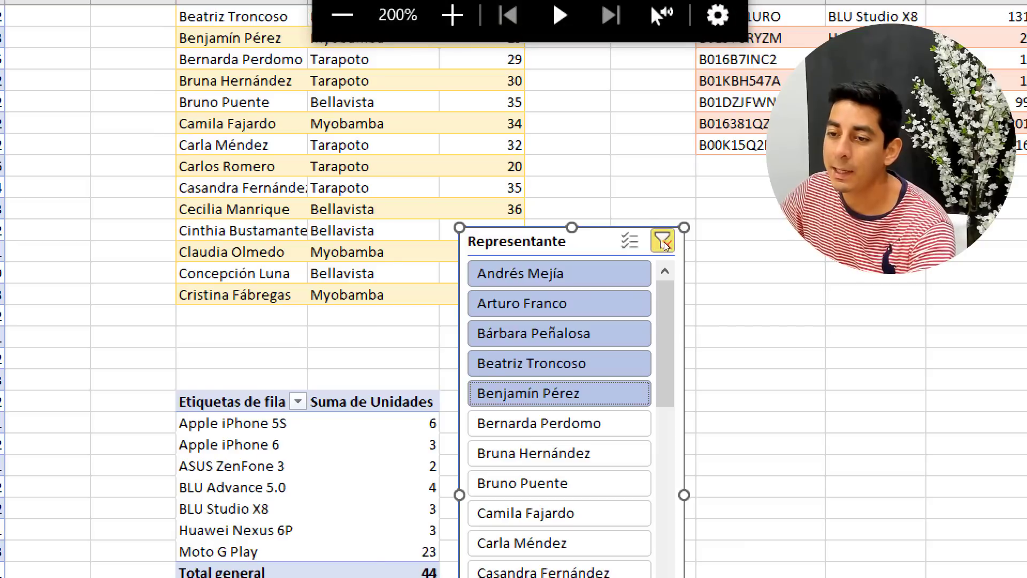
{"action": "left_click", "coordinate": [664, 239]}
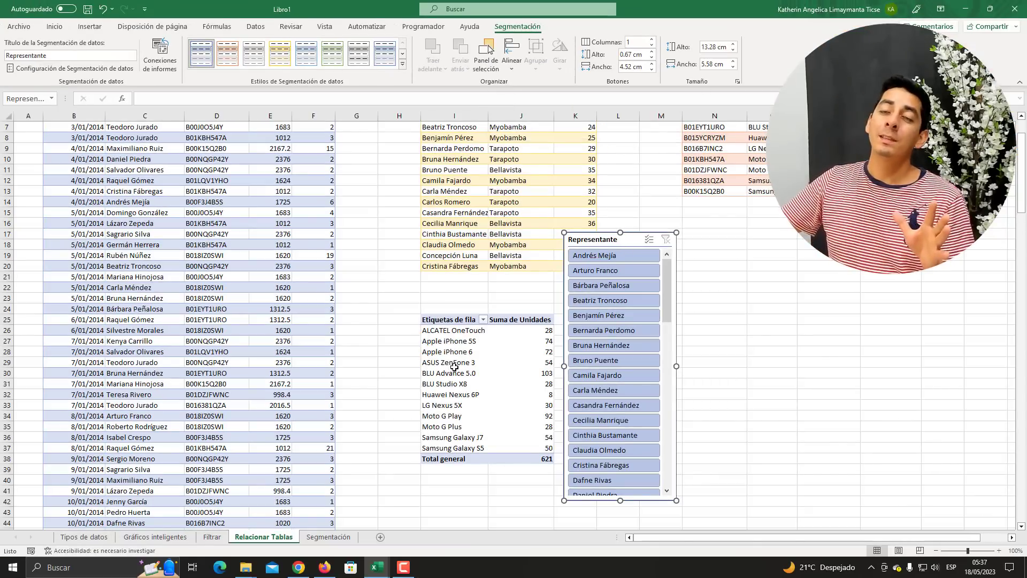
Select a pivot cell and bring up the Analizar tabla dinámica commands
{"action": "left_click", "coordinate": [471, 363]}
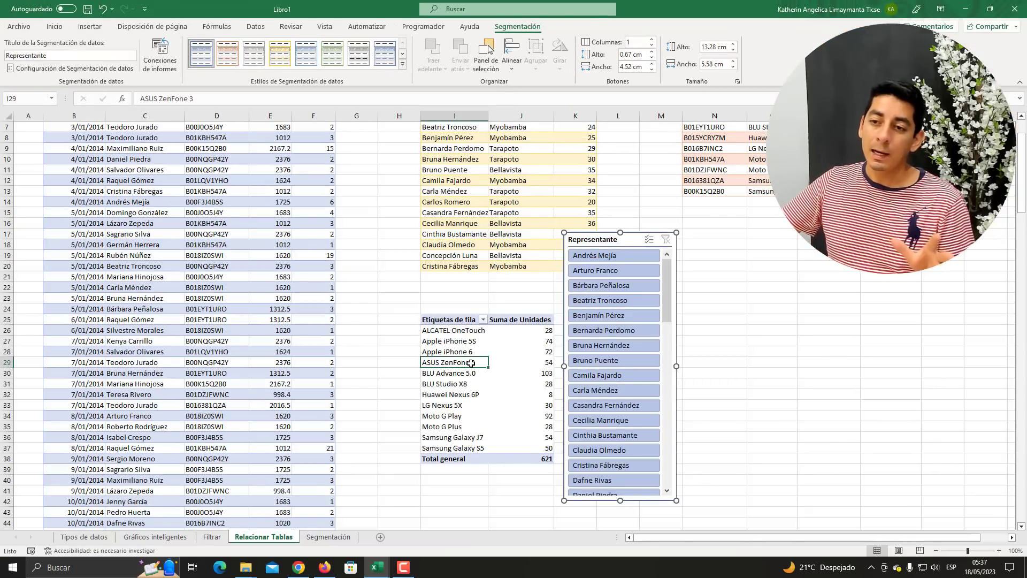
{"action": "left_click", "coordinate": [514, 28]}
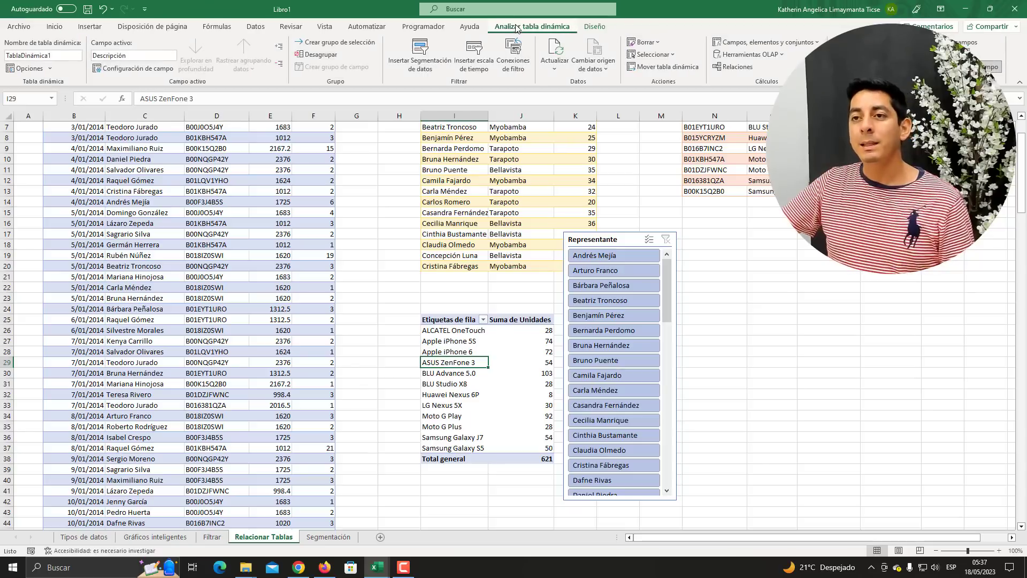
{"action": "left_click", "coordinate": [409, 64]}
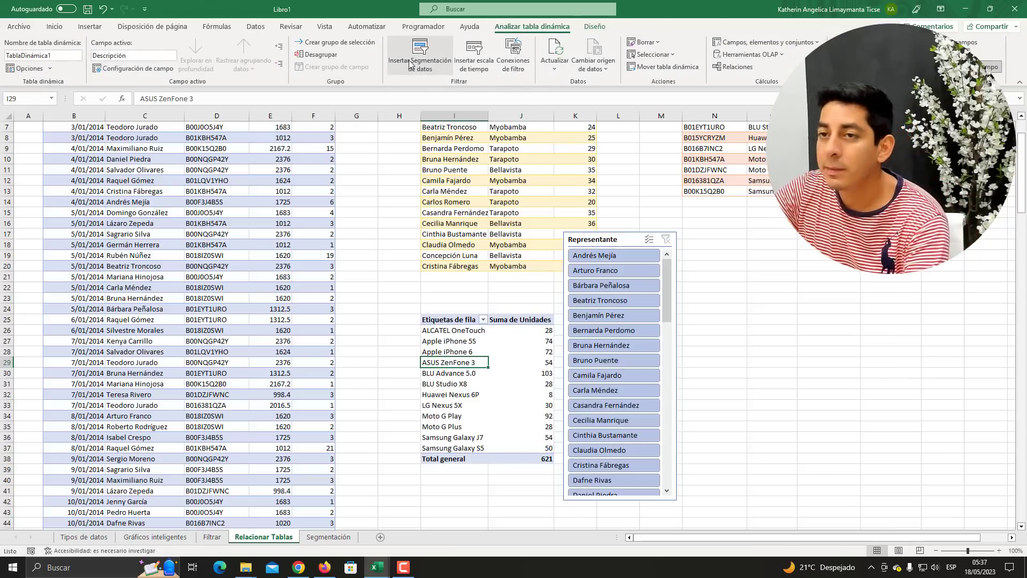
Add an Almacen slicer and place it right of the Representante slicer
{"action": "key", "text": "super+plus"}
{"action": "left_click", "coordinate": [411, 64]}
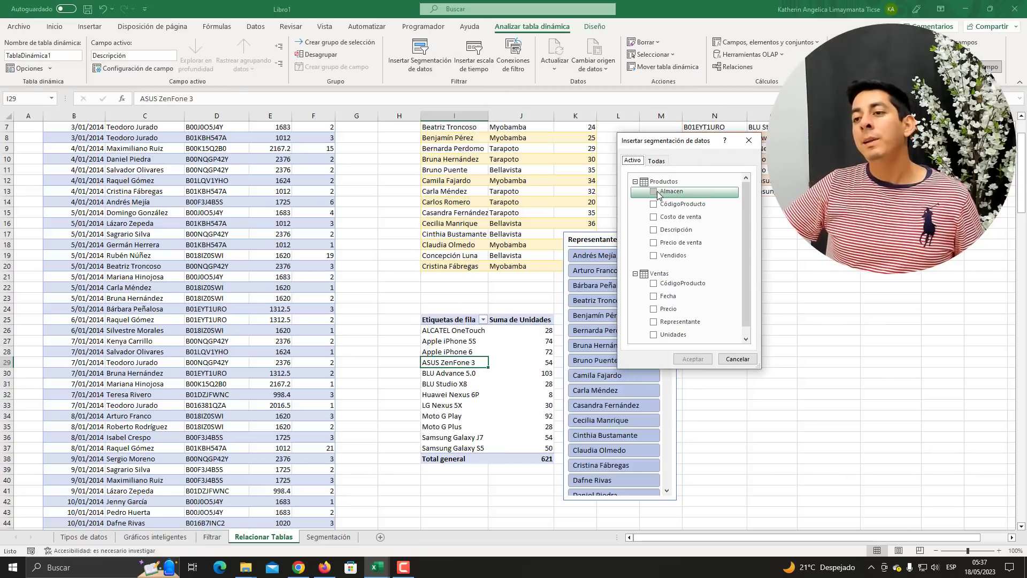
{"action": "left_click", "coordinate": [654, 192]}
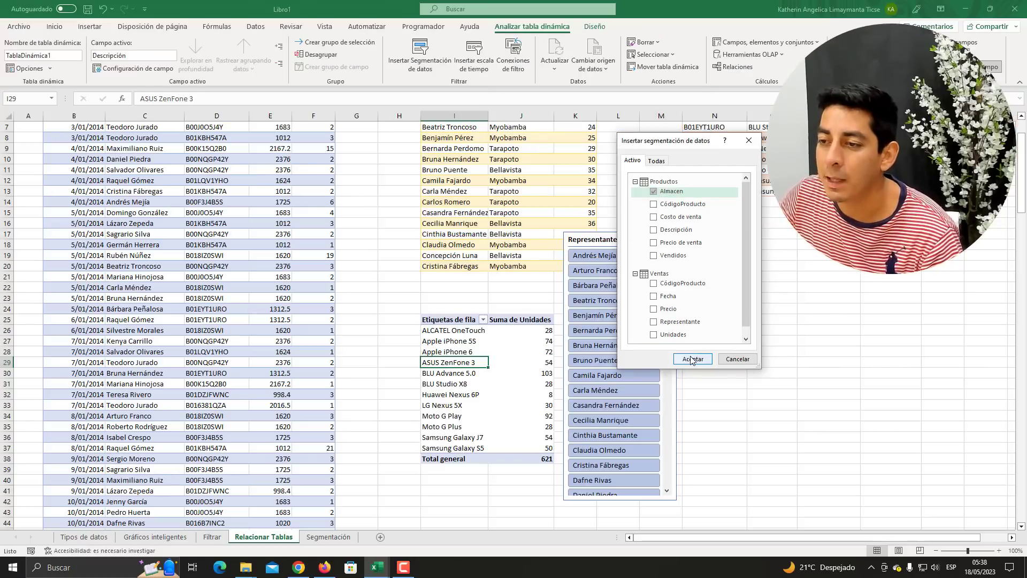
{"action": "left_click", "coordinate": [693, 359]}
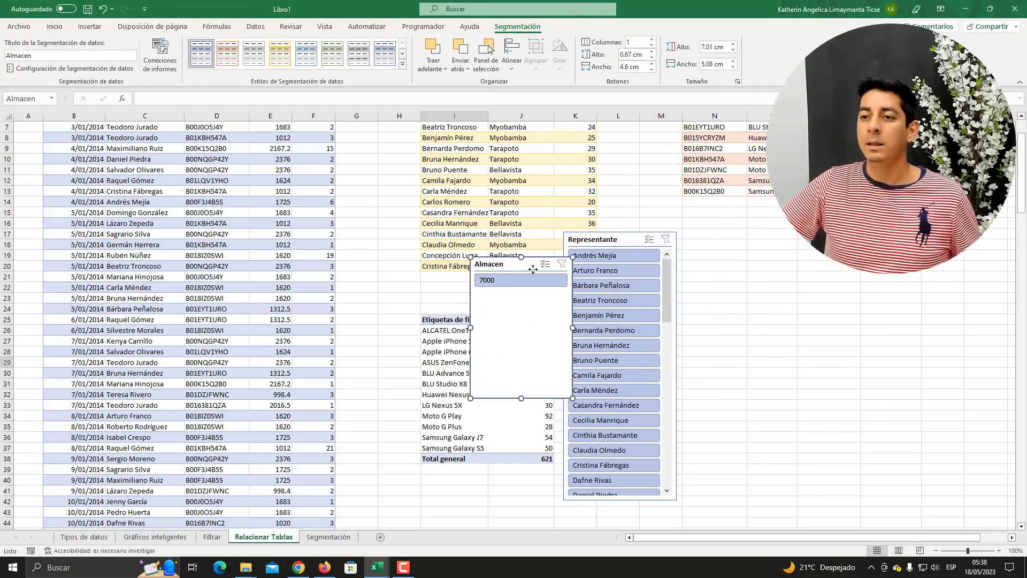
{"action": "left_click_drag", "start_coordinate": [503, 265], "coordinate": [771, 307]}
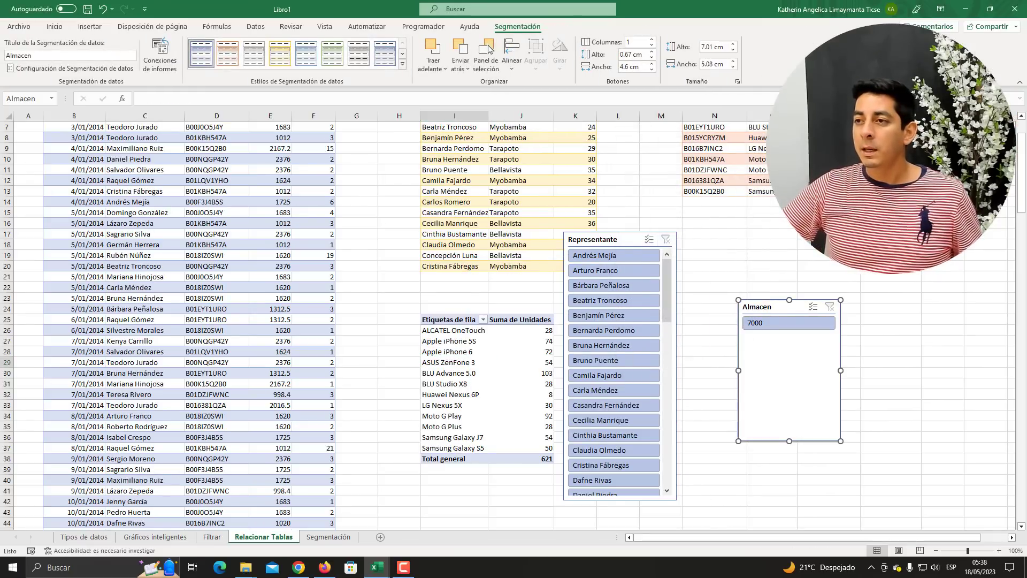
Delete the Almacen slicer, then reselect a cell inside the PivotTable
{"action": "key", "text": "Escape"}
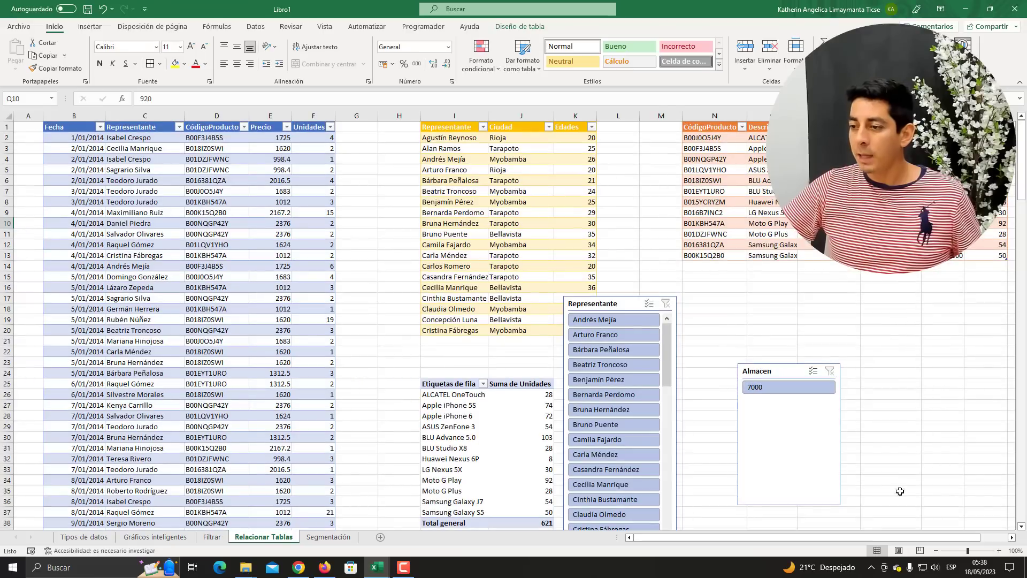
{"action": "left_click_drag", "start_coordinate": [957, 137], "coordinate": [959, 257]}
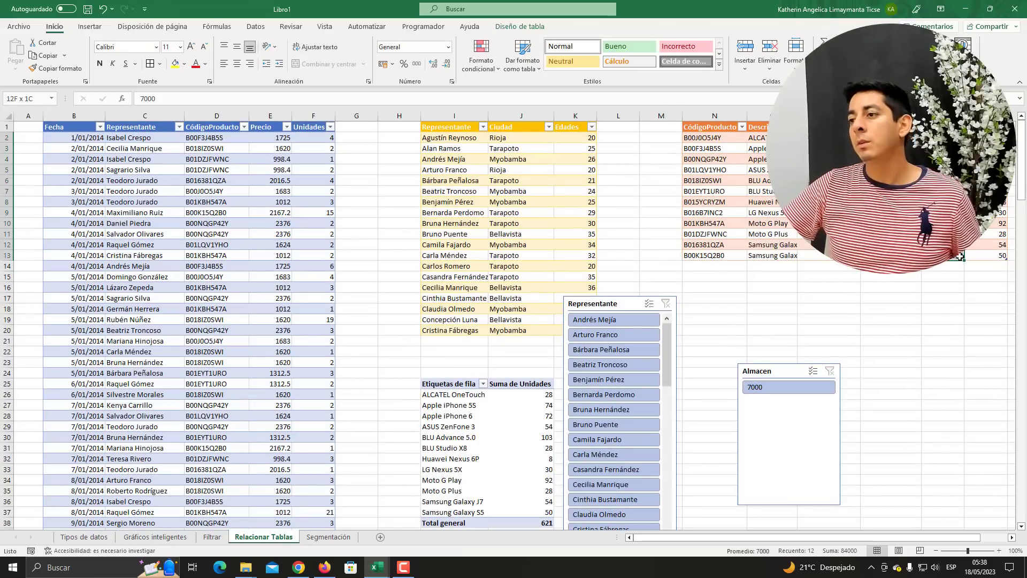
{"action": "left_click_drag", "start_coordinate": [779, 376], "coordinate": [730, 346]}
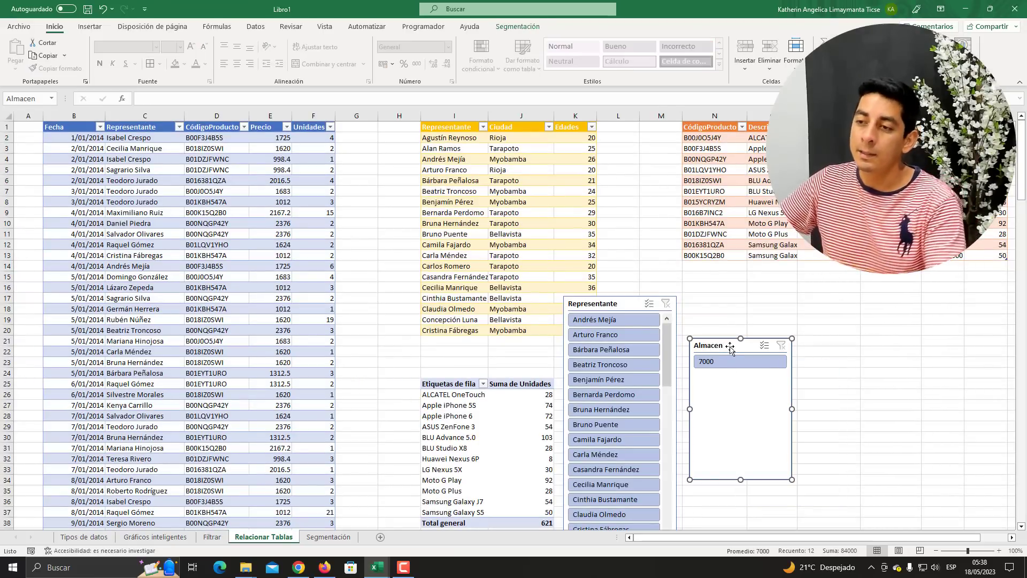
{"action": "key", "text": "Delete"}
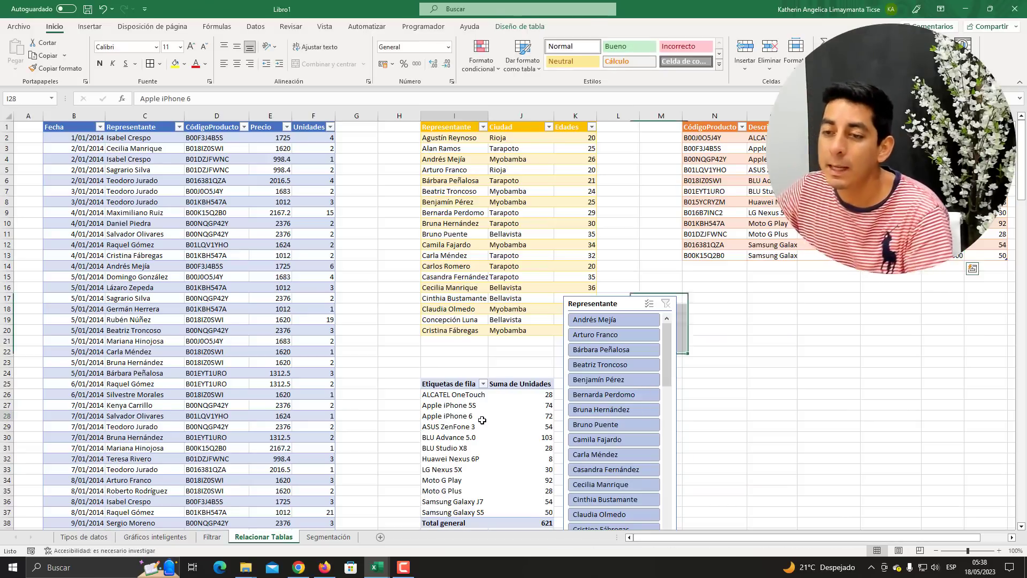
{"action": "left_click", "coordinate": [479, 417]}
{"action": "left_click", "coordinate": [532, 26]}
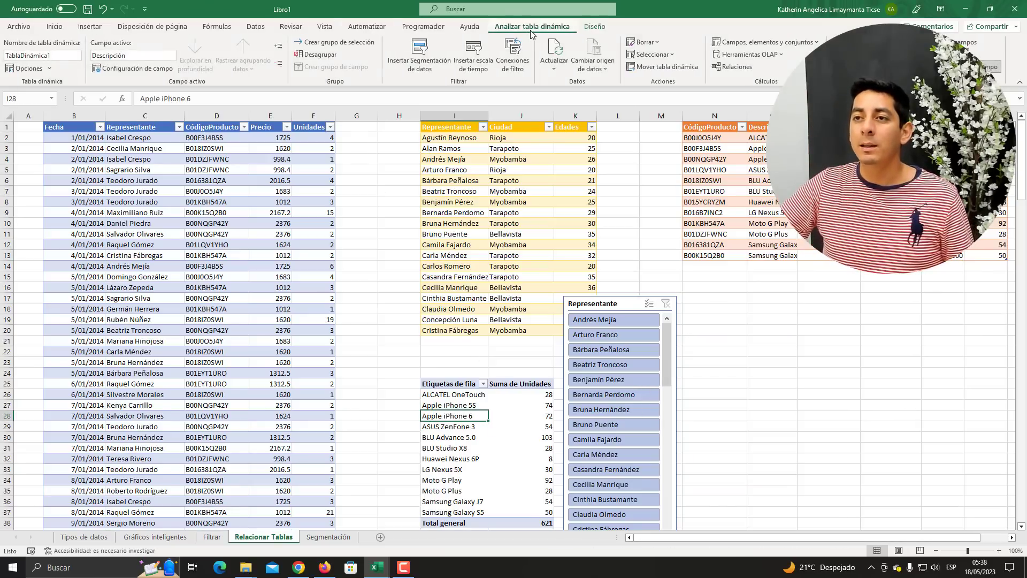
Insert a timeline on the Ventas Fecha field, cutting the pivot's Total general to 549
{"action": "left_click", "coordinate": [417, 55]}
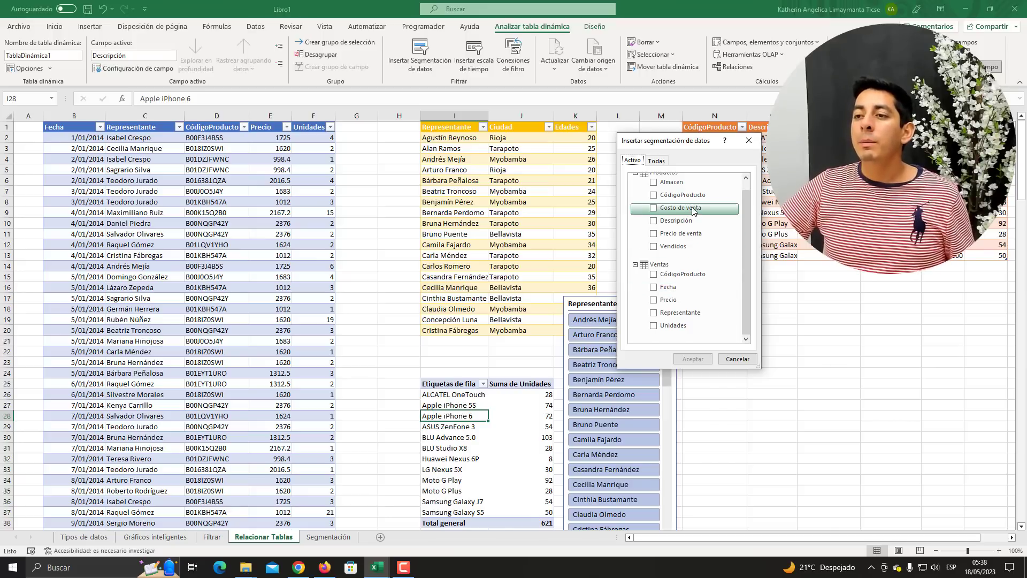
{"action": "left_click", "coordinate": [749, 140]}
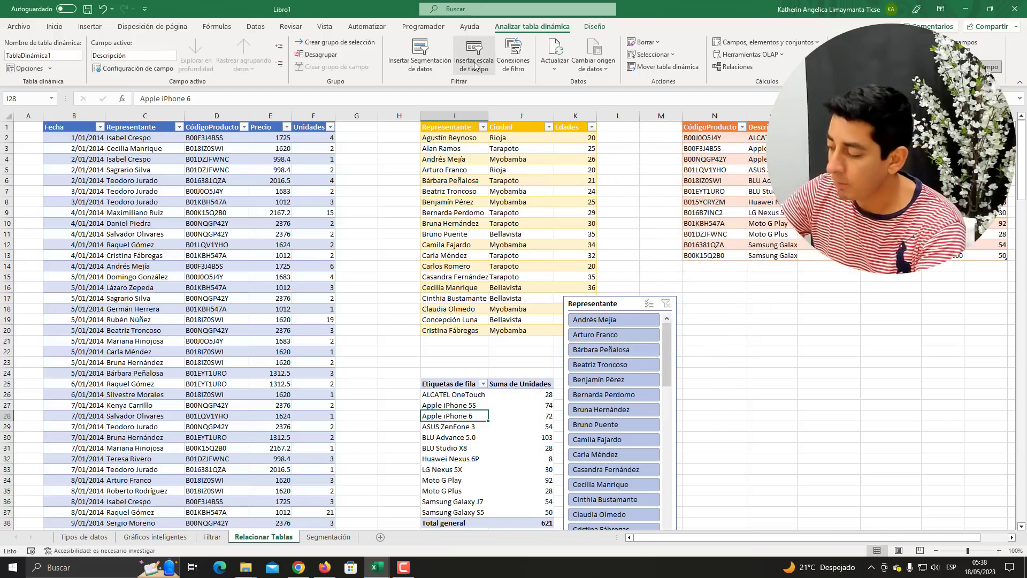
{"action": "key", "text": "super+plus"}
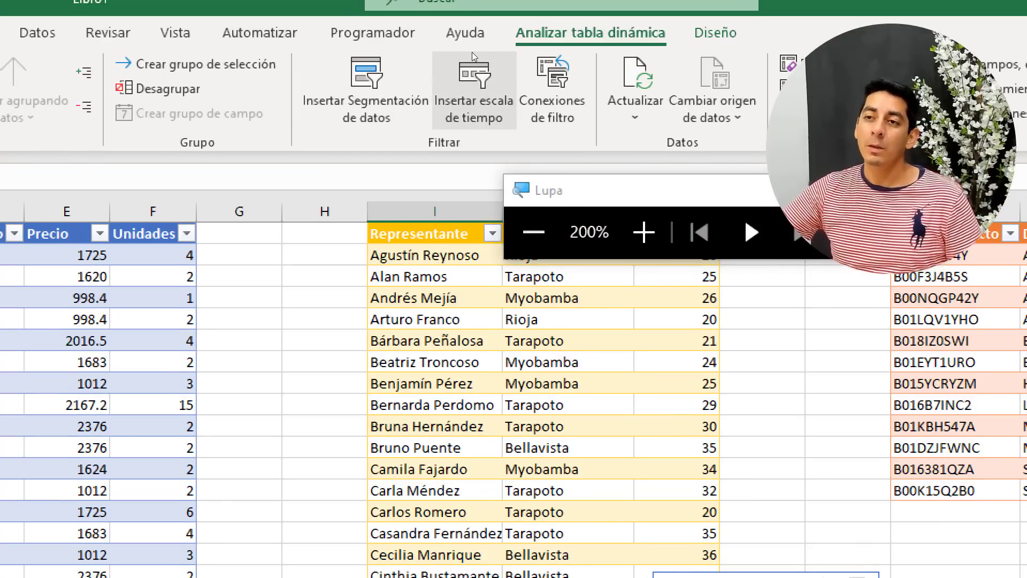
{"action": "left_click", "coordinate": [472, 52]}
{"action": "key", "text": "super+Escape"}
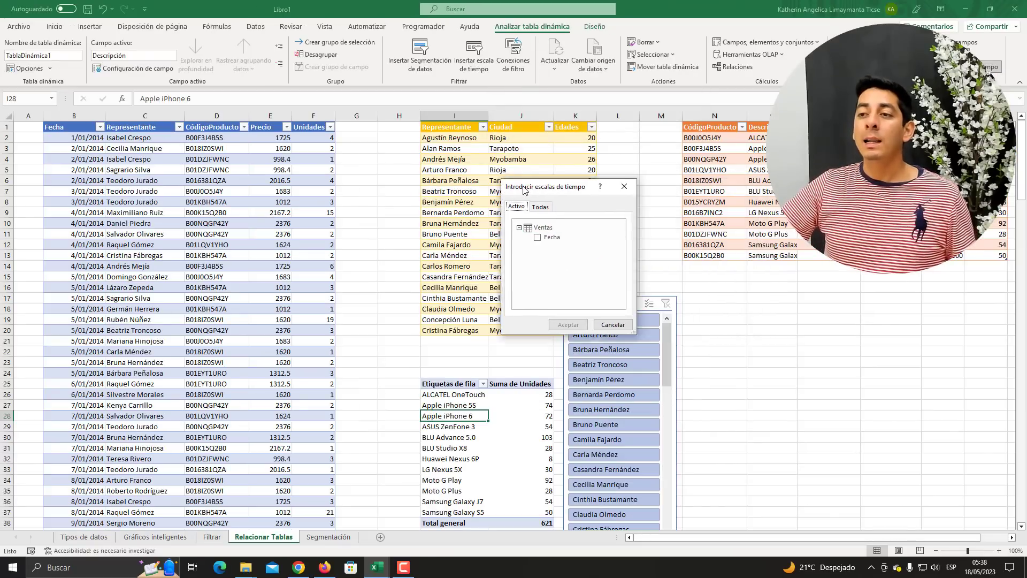
{"action": "left_click_drag", "start_coordinate": [689, 182], "coordinate": [539, 190]}
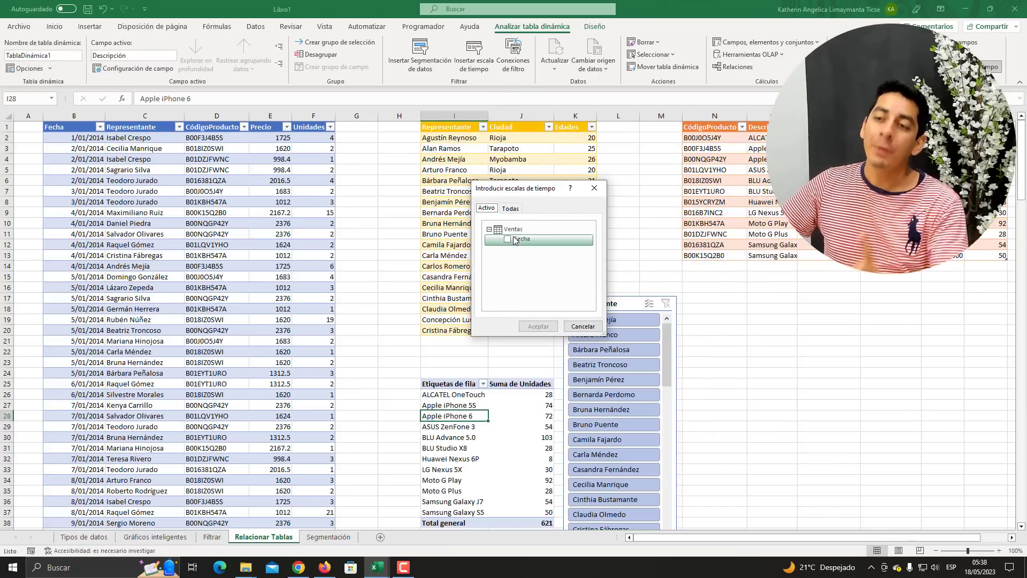
{"action": "key", "text": "super+plus"}
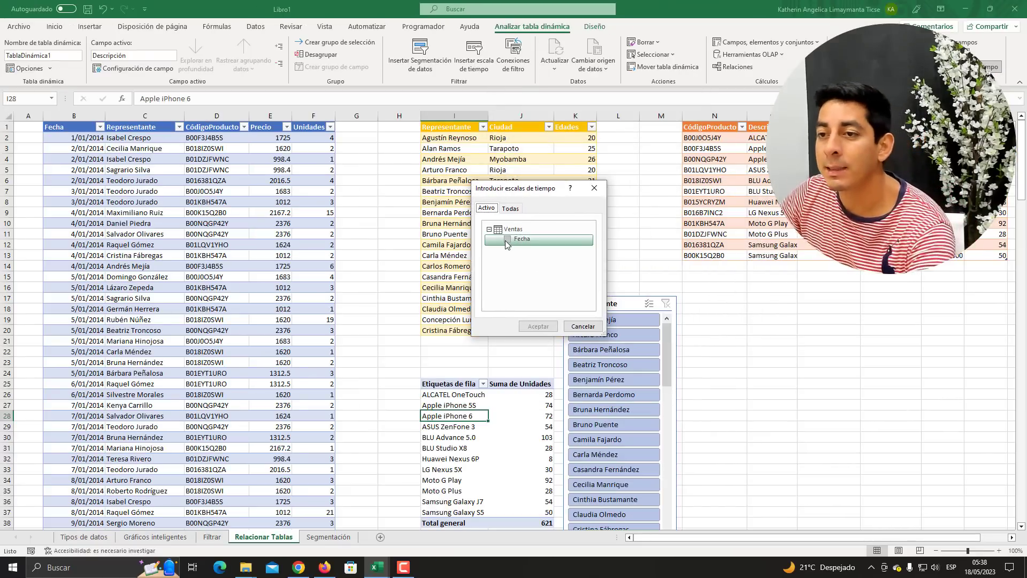
{"action": "key", "text": "super+plus"}
{"action": "left_click", "coordinate": [509, 240]}
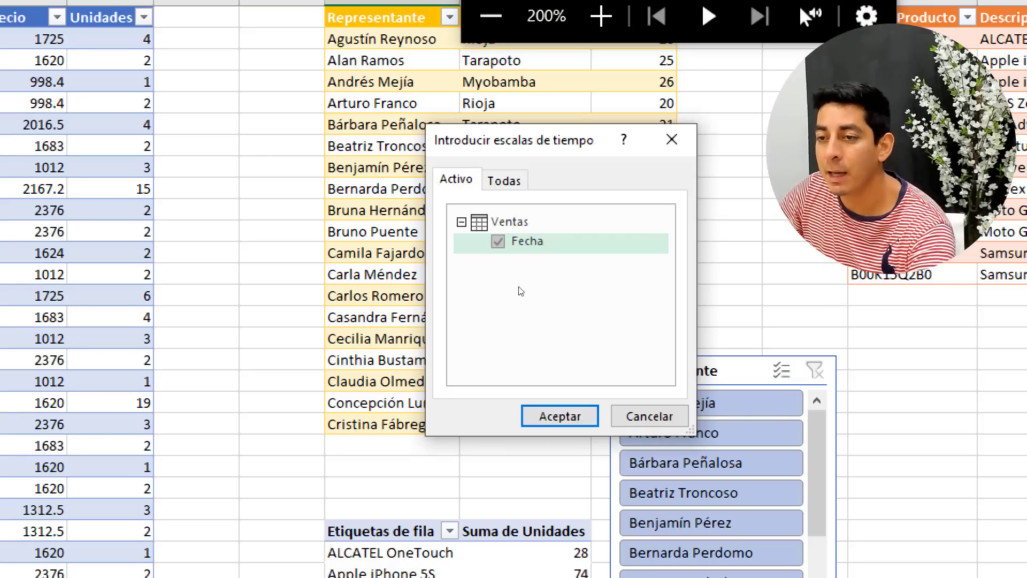
{"action": "key", "text": "super+Escape"}
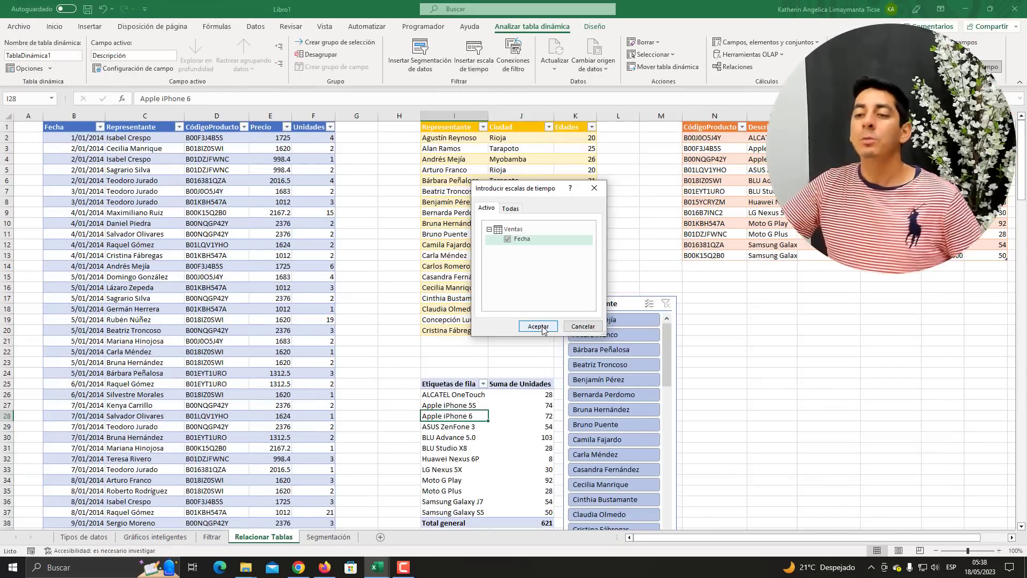
{"action": "left_click", "coordinate": [539, 326]}
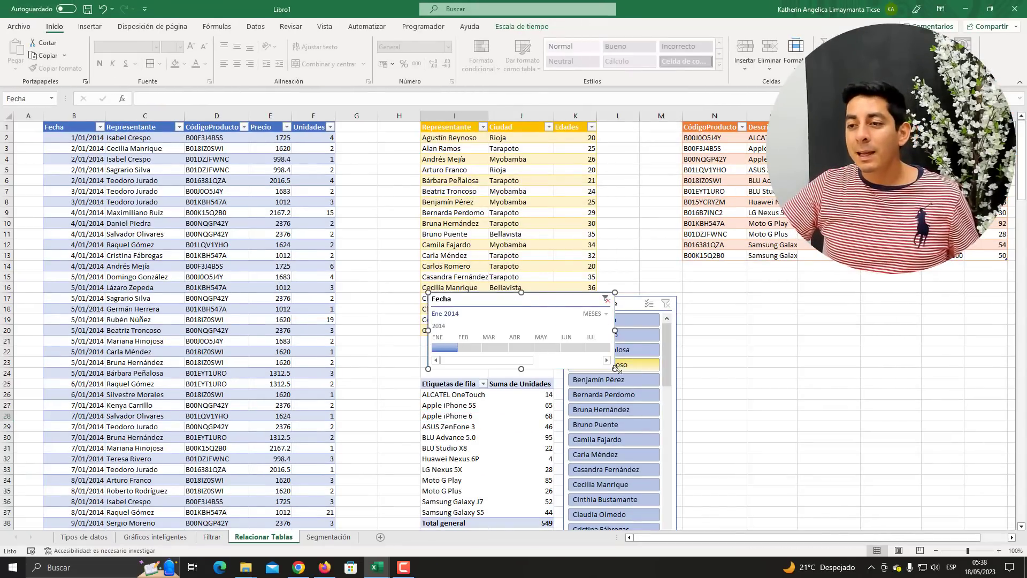
Widen the Fecha timeline, move it up, and try February and a range to September 2014
{"action": "left_click_drag", "start_coordinate": [614, 368], "coordinate": [807, 391]}
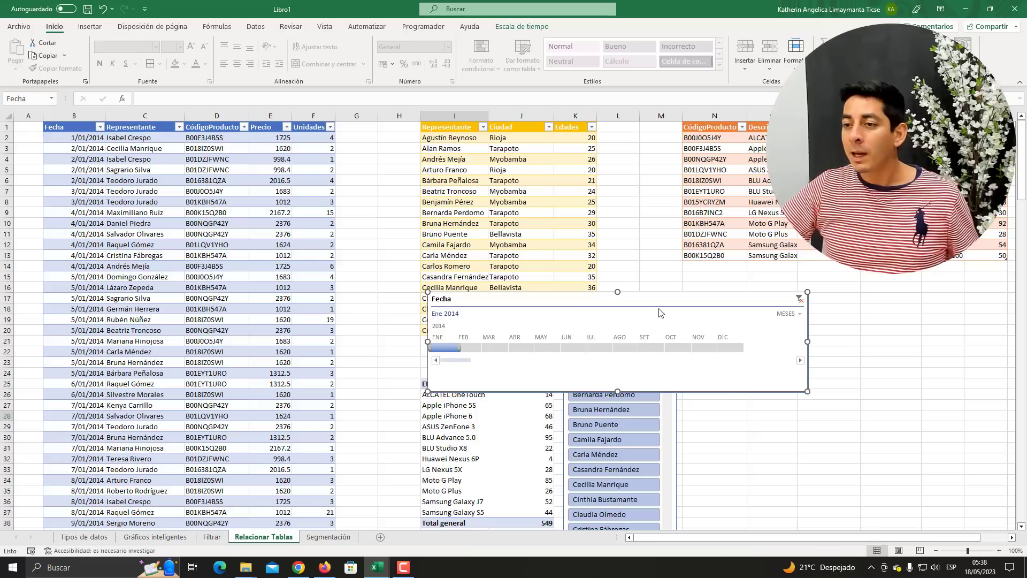
{"action": "left_click_drag", "start_coordinate": [611, 304], "coordinate": [659, 165]}
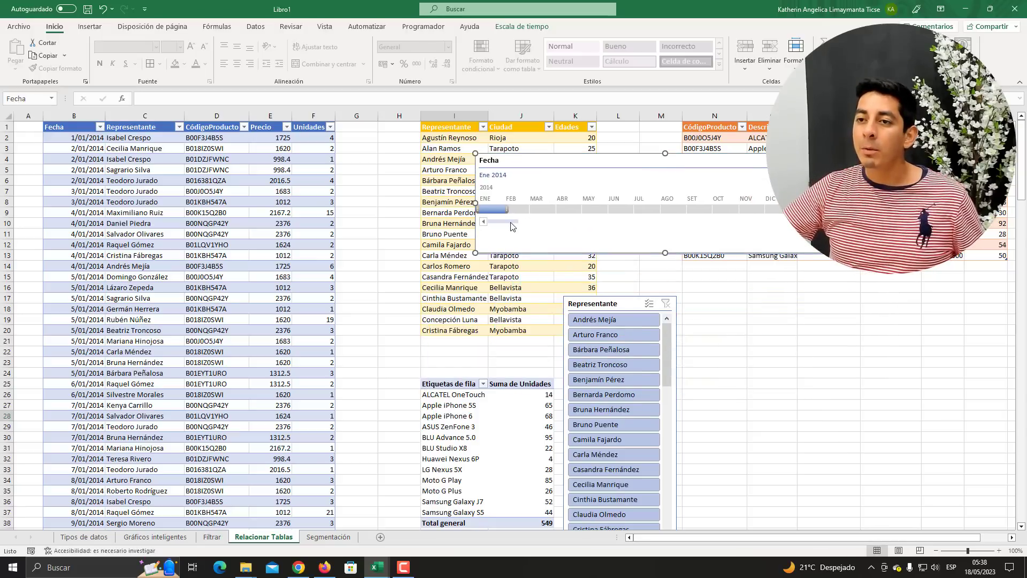
{"action": "left_click", "coordinate": [519, 211]}
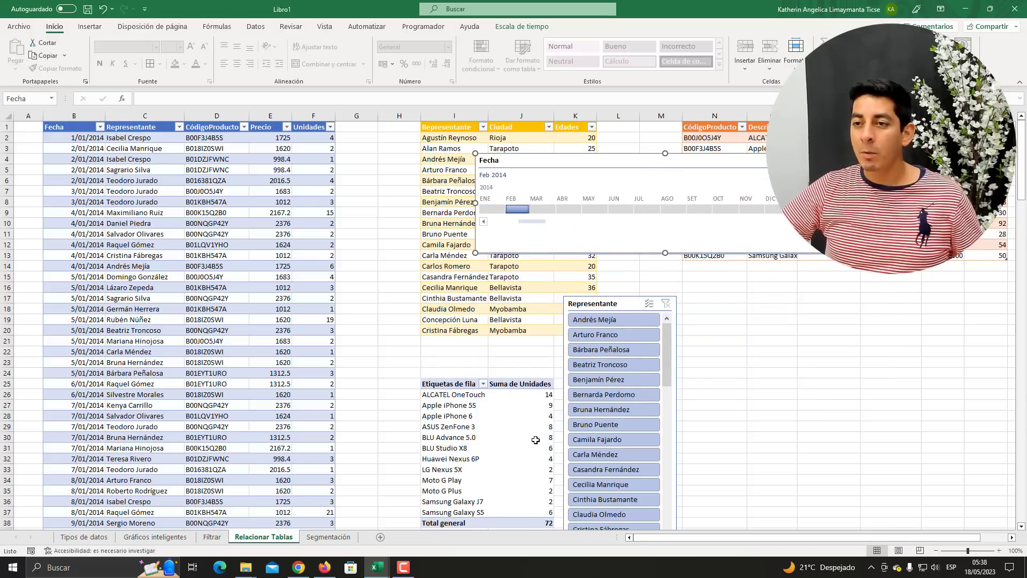
{"action": "scroll", "coordinate": [535, 203], "scroll_direction": "down", "scroll_amount": 1}
{"action": "left_click", "coordinate": [548, 180]}
{"action": "left_click_drag", "start_coordinate": [548, 182], "coordinate": [699, 178]}
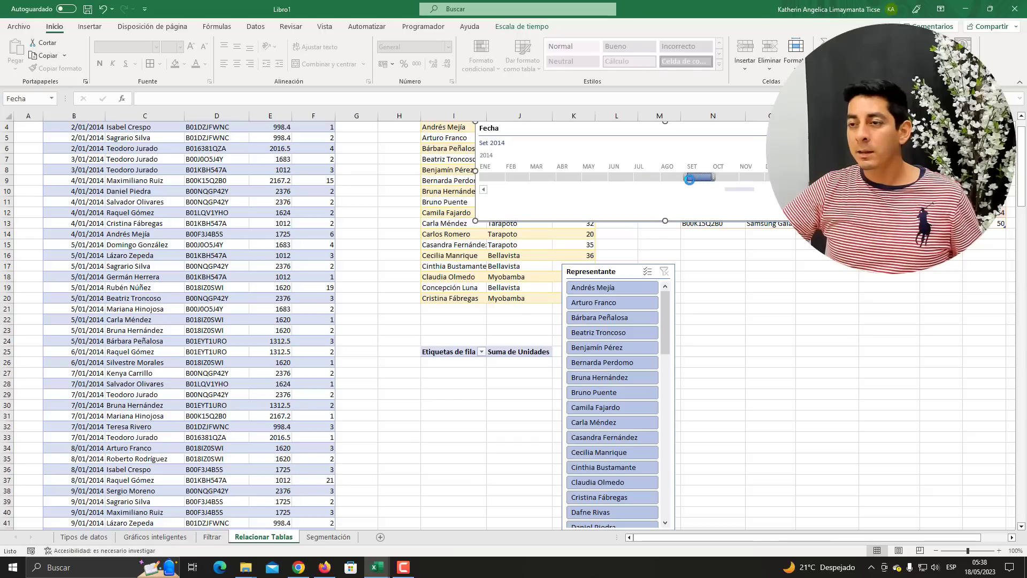
Filter to February 2014 and one representative, leaving Huawei Nexus 6P at 3 units
{"action": "left_click", "coordinate": [491, 179]}
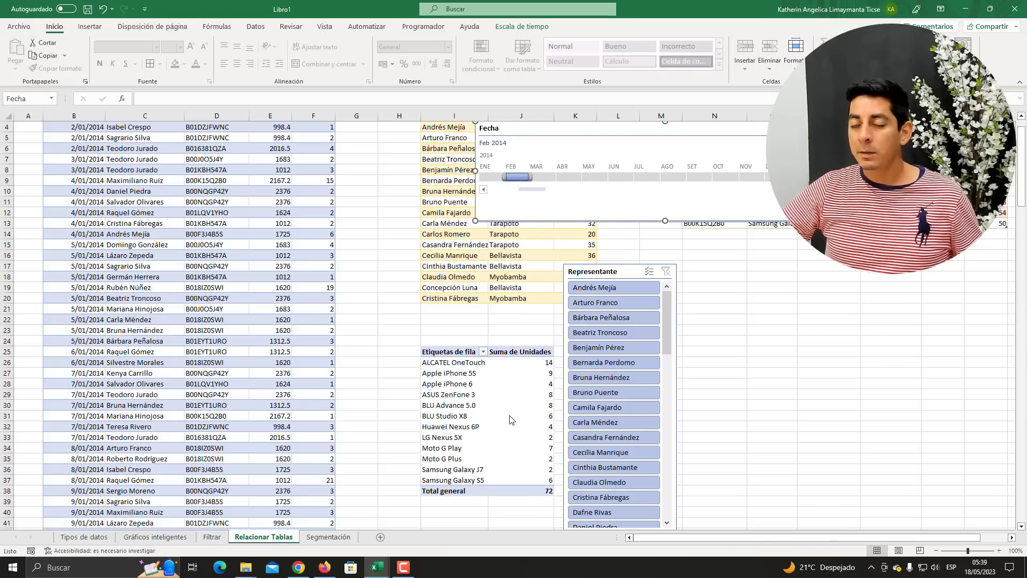
{"action": "left_click", "coordinate": [498, 179]}
{"action": "left_click", "coordinate": [516, 177]}
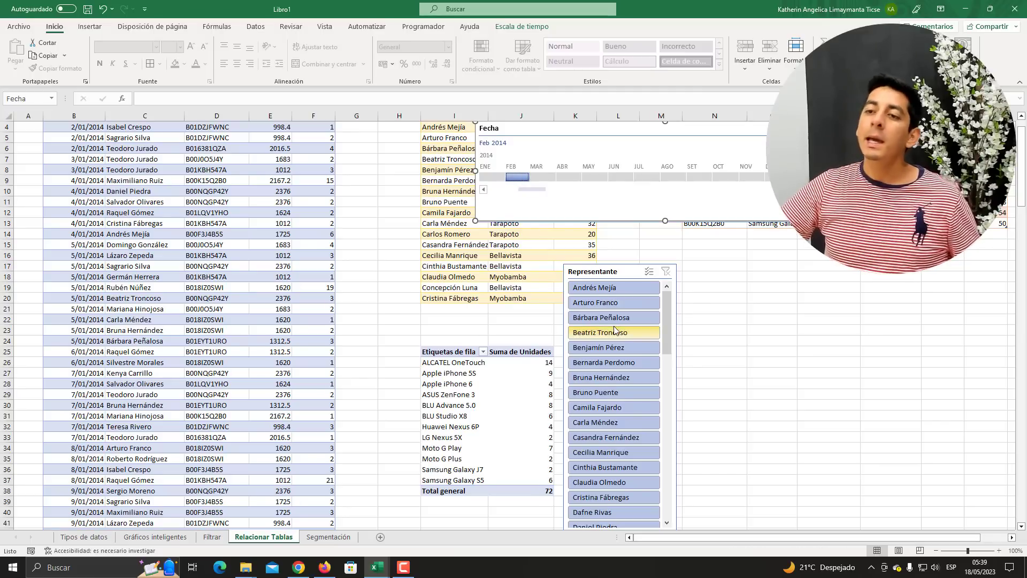
{"action": "left_click", "coordinate": [603, 289]}
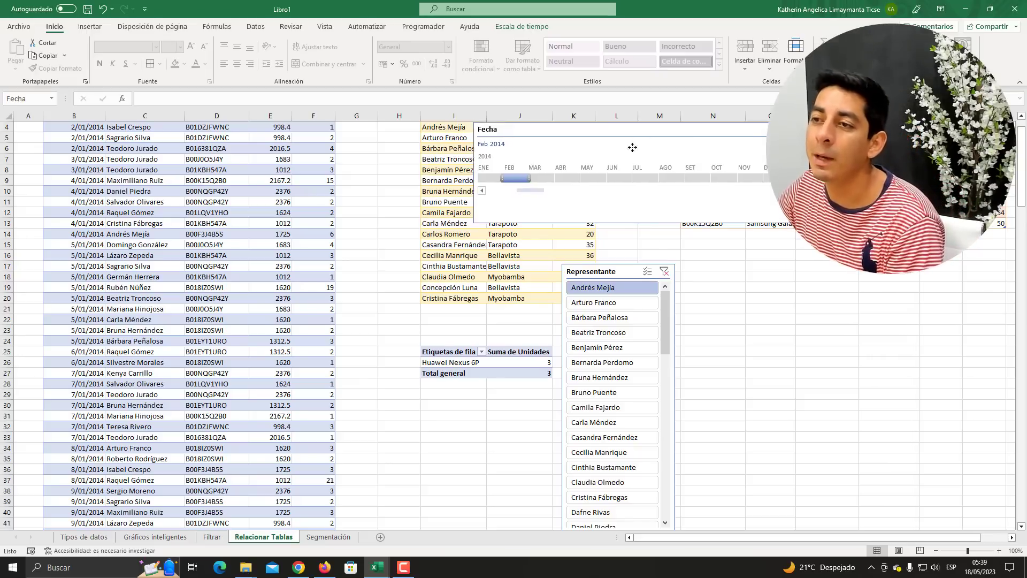
{"action": "left_click_drag", "start_coordinate": [659, 136], "coordinate": [586, 176]}
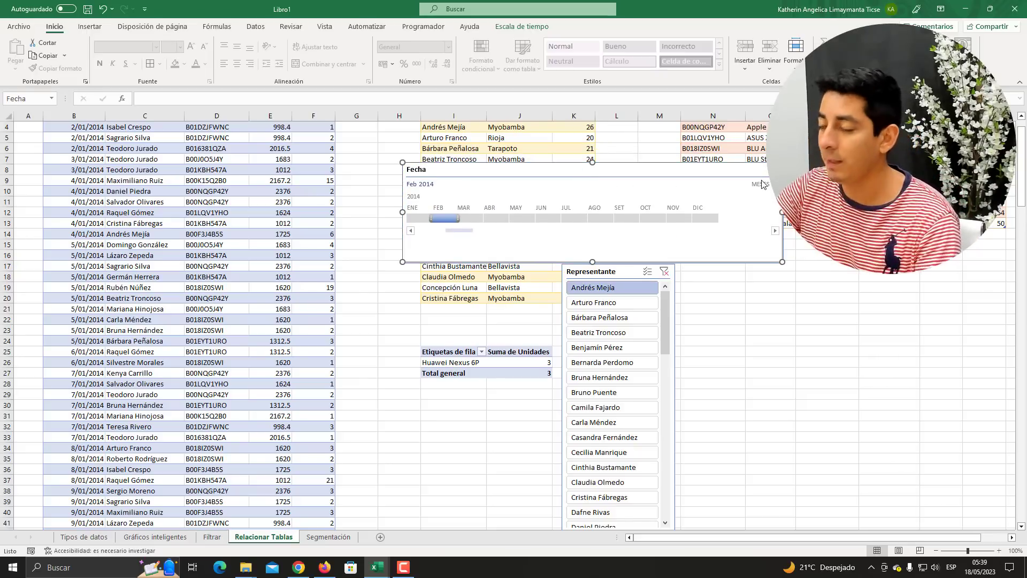
Switch the Fecha timeline to TRIMESTRES, filter to 1T 2014 (30 units), and reposition it
{"action": "key", "text": "super+plus"}
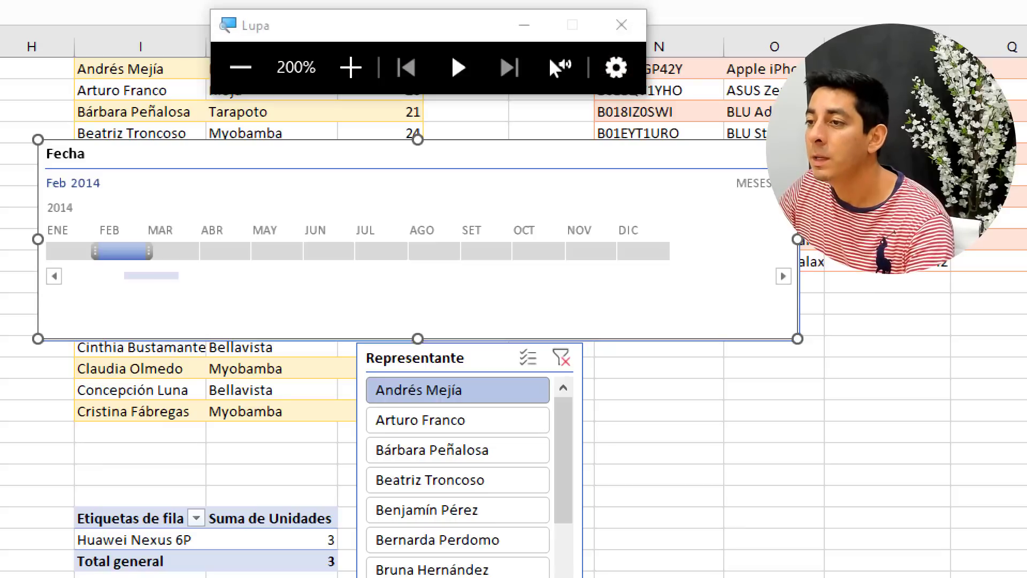
{"action": "left_click", "coordinate": [755, 183]}
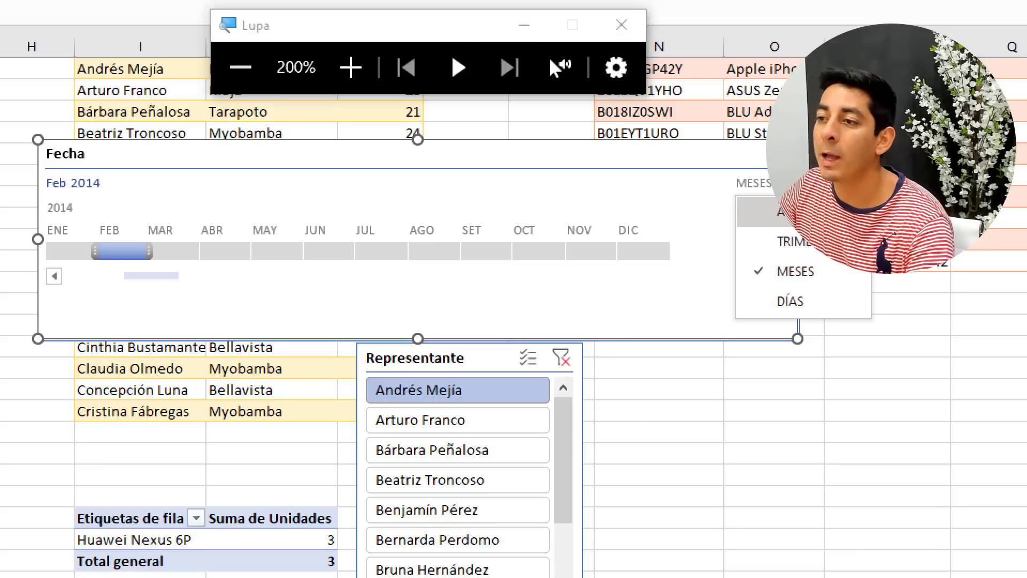
{"action": "left_click", "coordinate": [784, 211]}
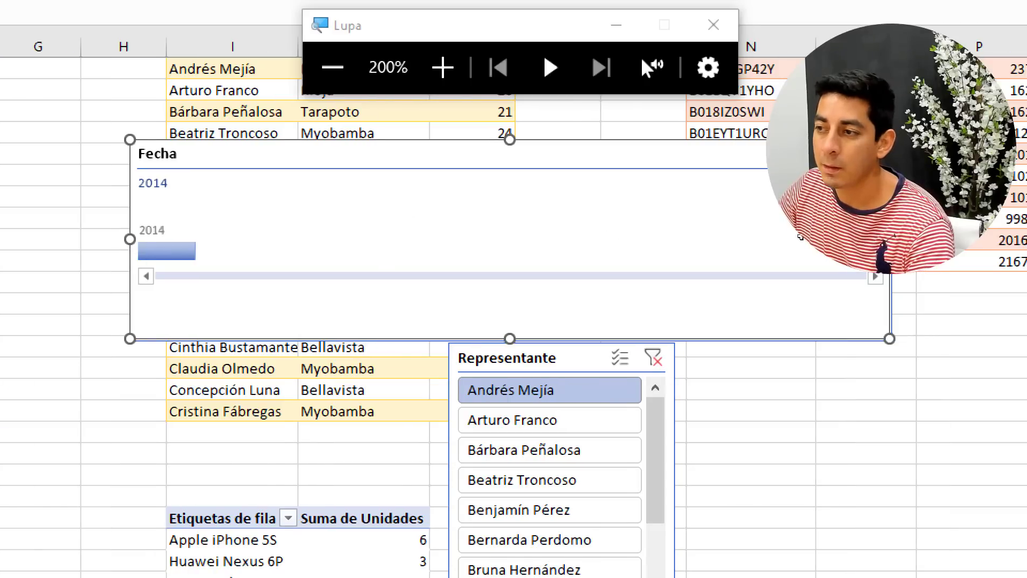
{"action": "mouse_move", "coordinate": [173, 251]}
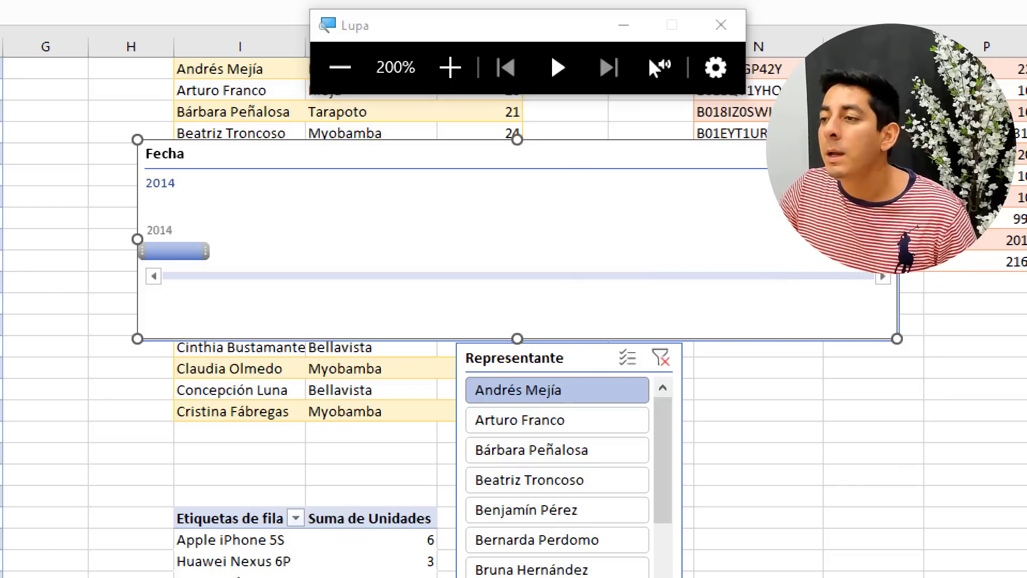
{"action": "left_click", "coordinate": [877, 230]}
{"action": "left_click", "coordinate": [883, 261]}
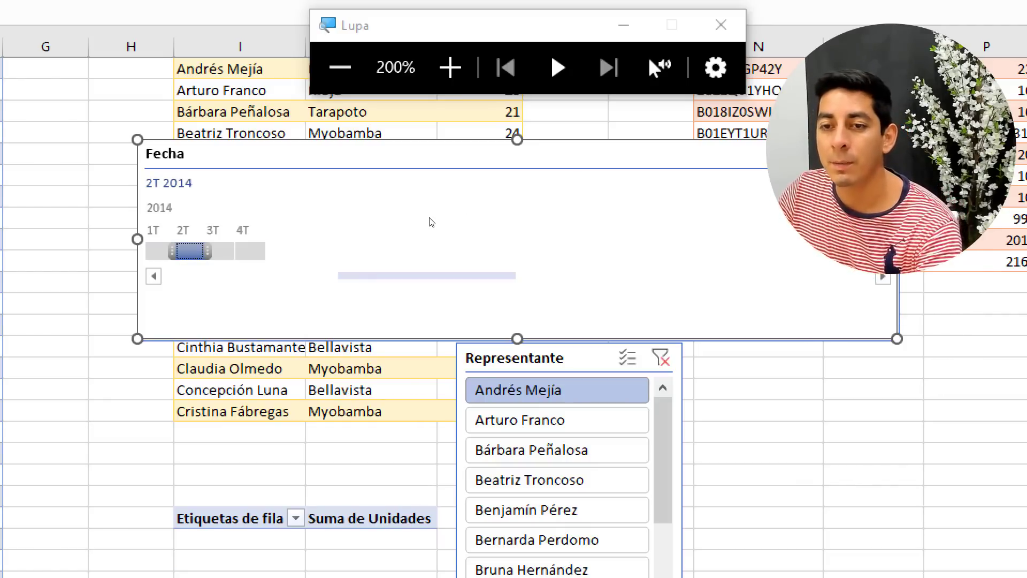
{"action": "key", "text": "super+Escape"}
{"action": "mouse_move", "coordinate": [428, 224]}
{"action": "left_mouse_down"}
{"action": "mouse_move", "coordinate": [449, 221]}
{"action": "mouse_move", "coordinate": [418, 220]}
{"action": "left_mouse_up"}
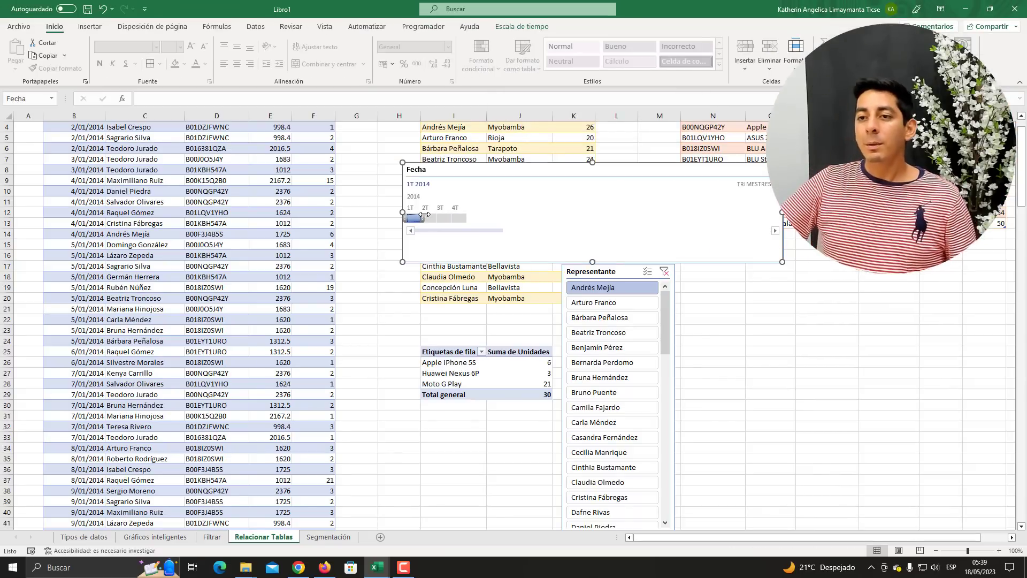
{"action": "left_click", "coordinate": [433, 219]}
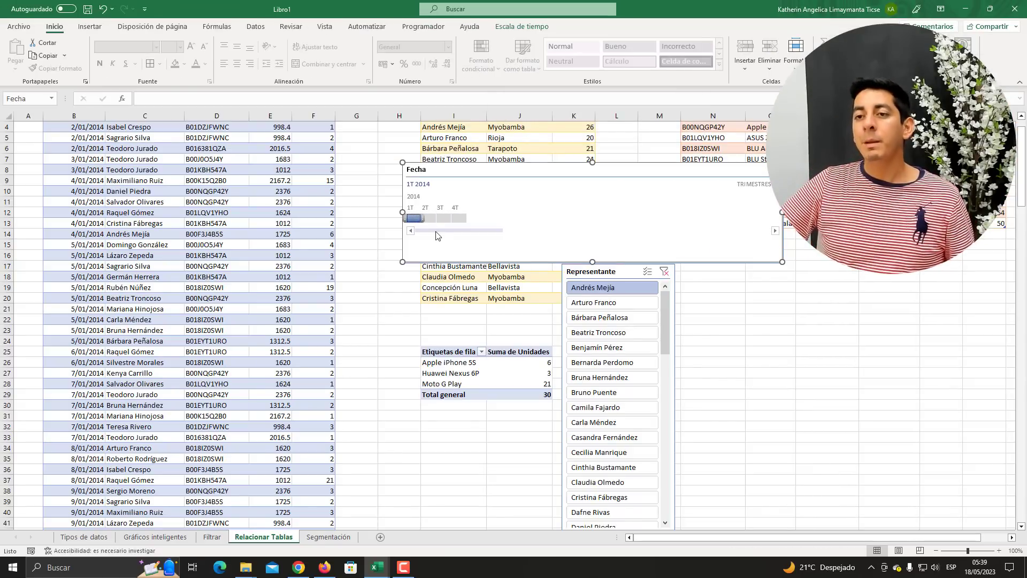
{"action": "left_click_drag", "start_coordinate": [517, 177], "coordinate": [545, 157]}
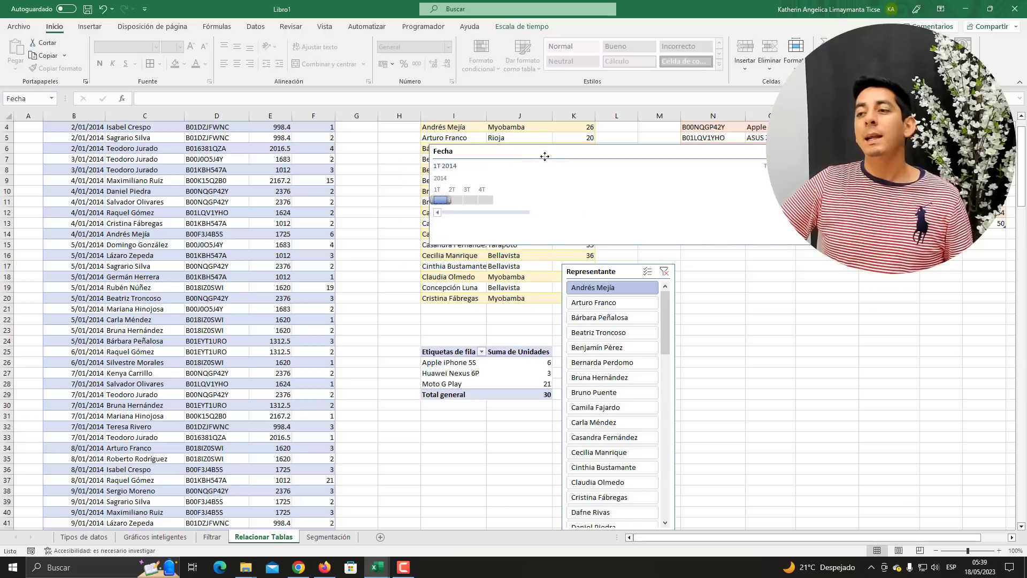